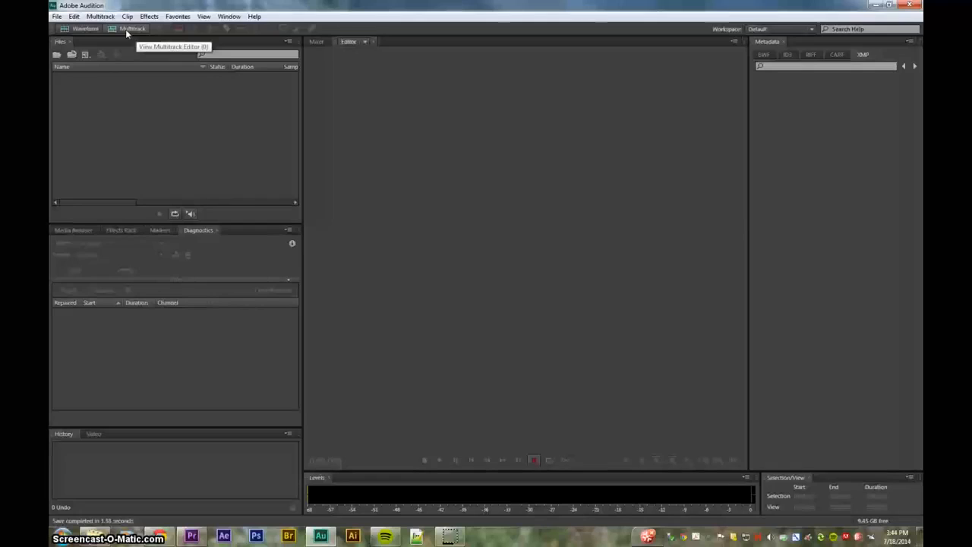
Import Better Together_ukulele.aif and Better Together_vocals.aif from the Better Together folder.
left_click(57, 16)
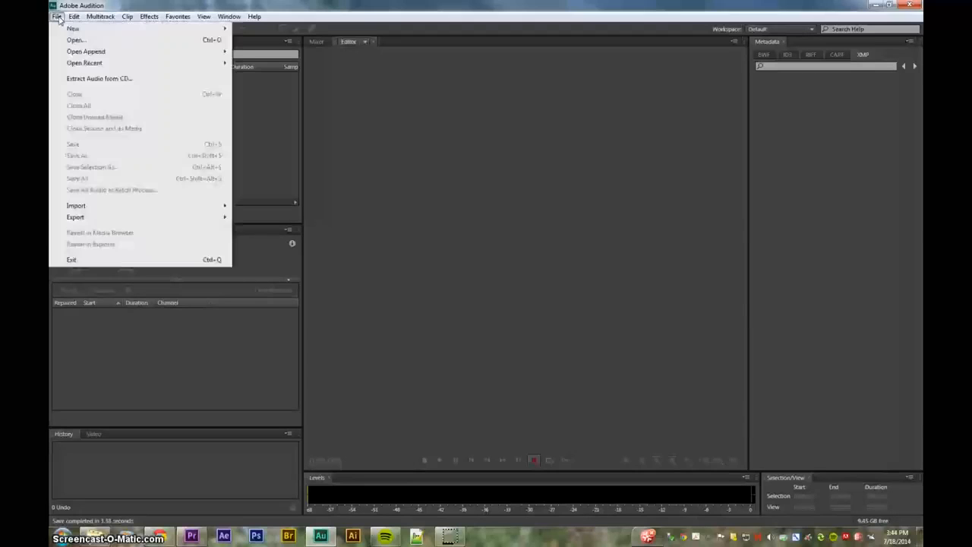
mouse_move(140, 206)
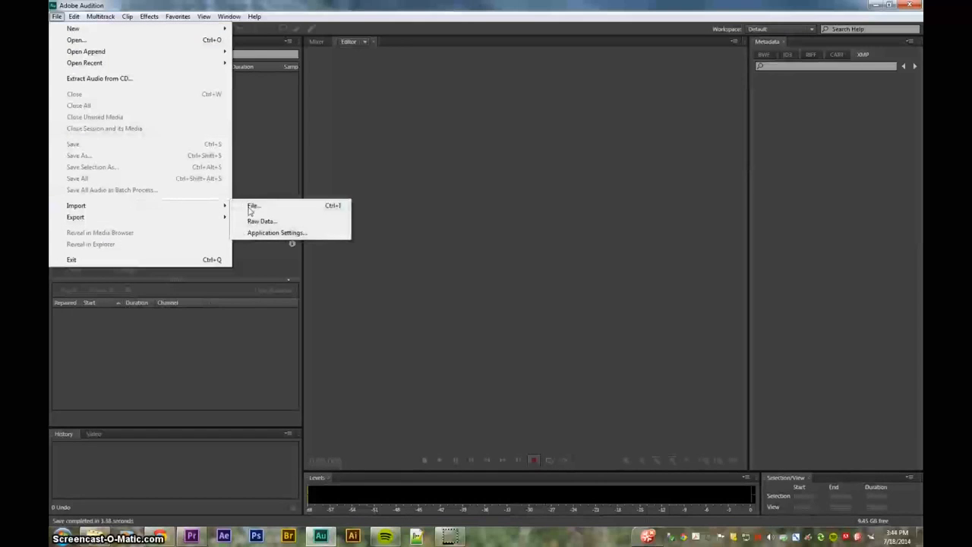
left_click(250, 205)
left_click(205, 45)
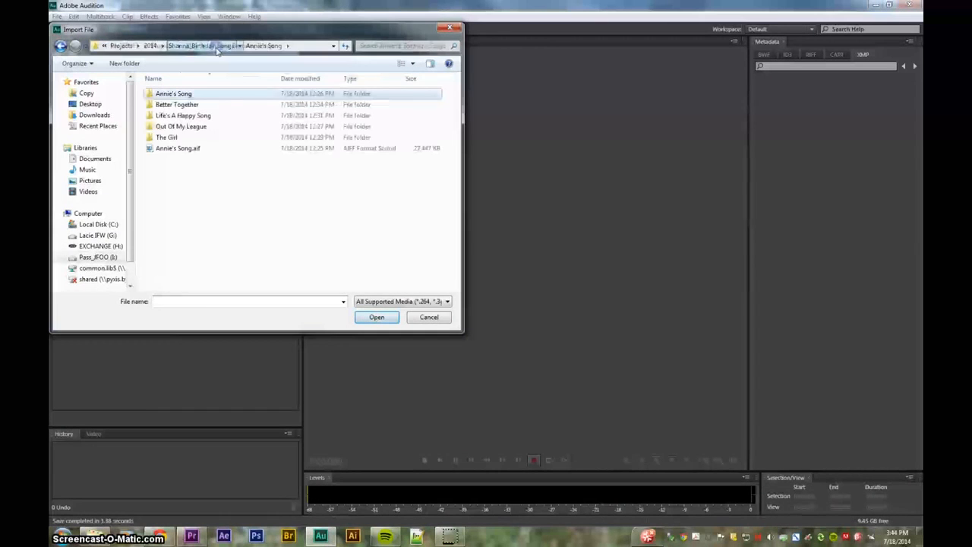
double_click(189, 109)
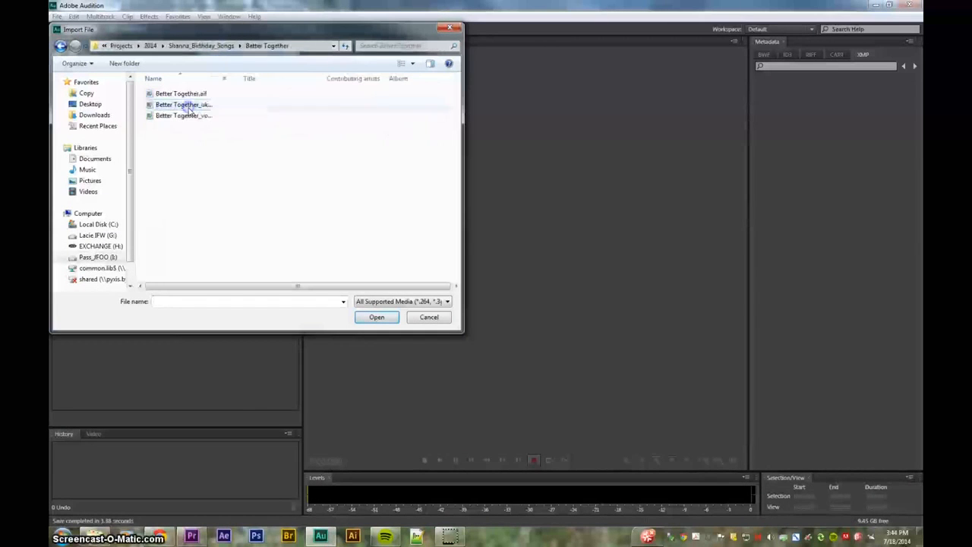
left_click(195, 106)
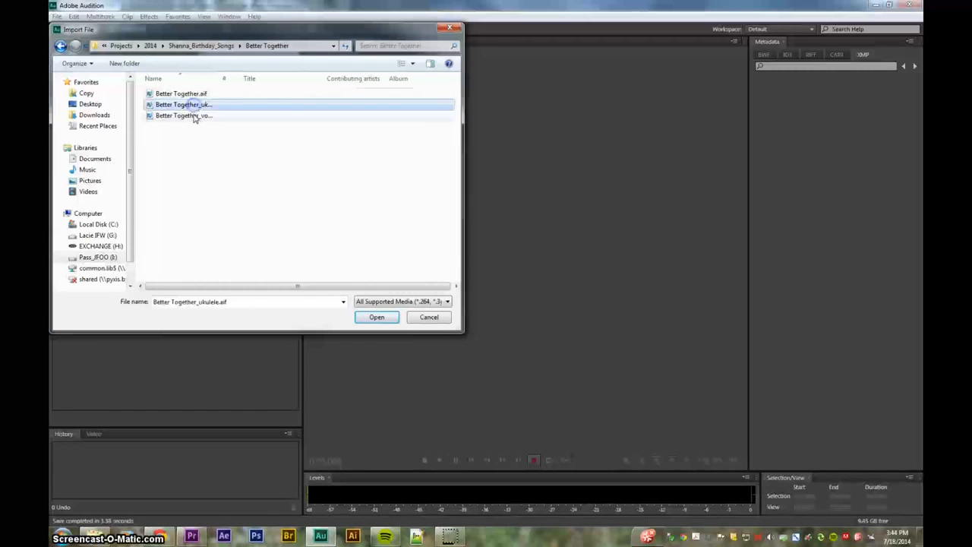
left_click(195, 116, "shift")
left_click(377, 317)
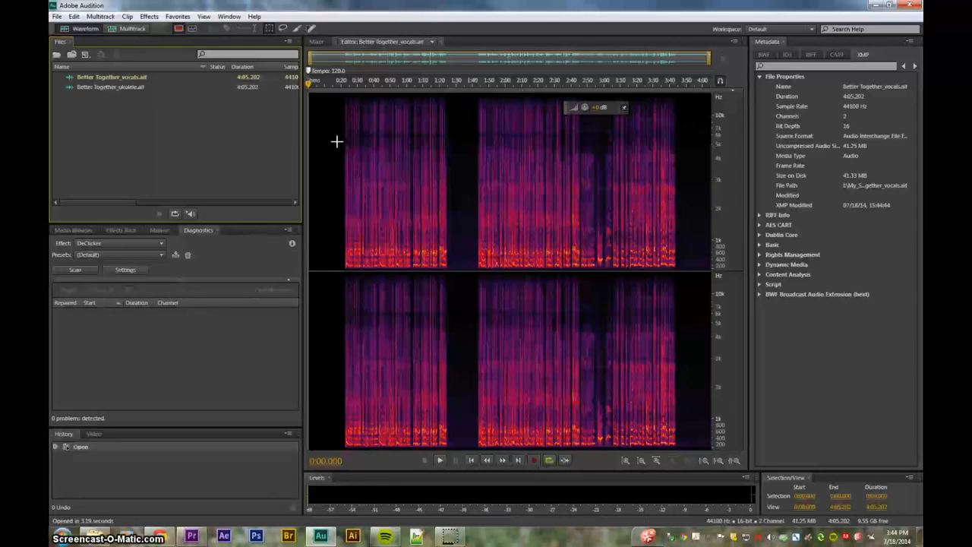
View the vocals recording as a waveform, as a spectral pitch display and as a spectral frequency display.
left_click_drag(516, 90, 560, 456)
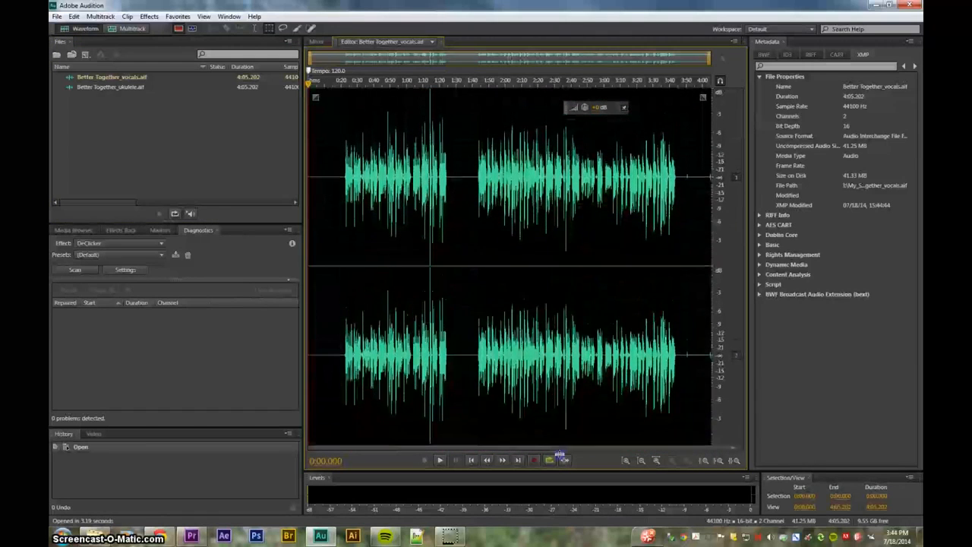
left_click(563, 460)
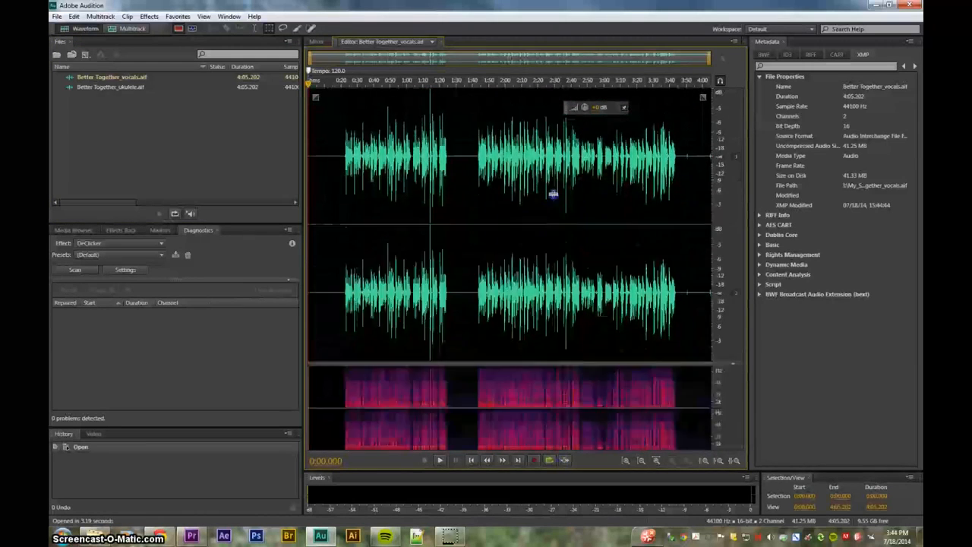
left_click(191, 31)
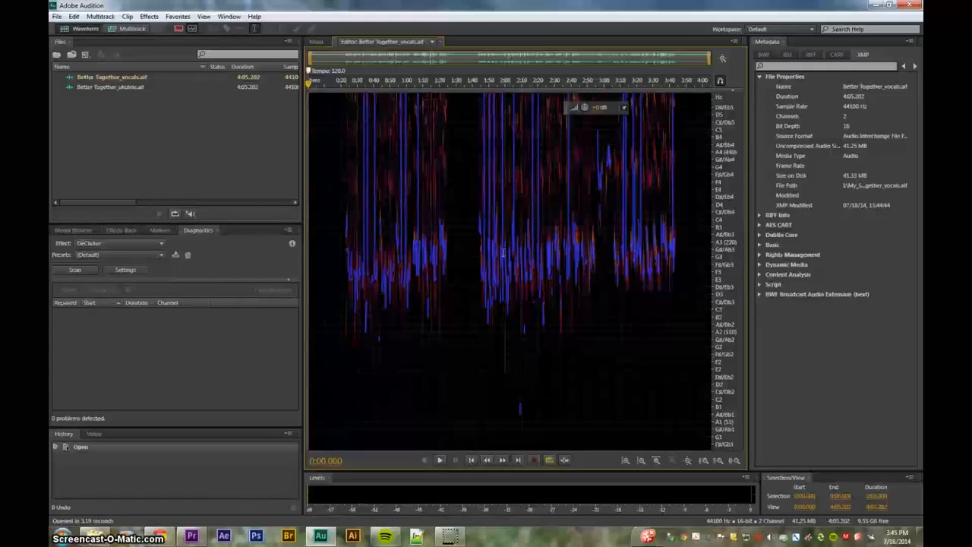
left_click(336, 211)
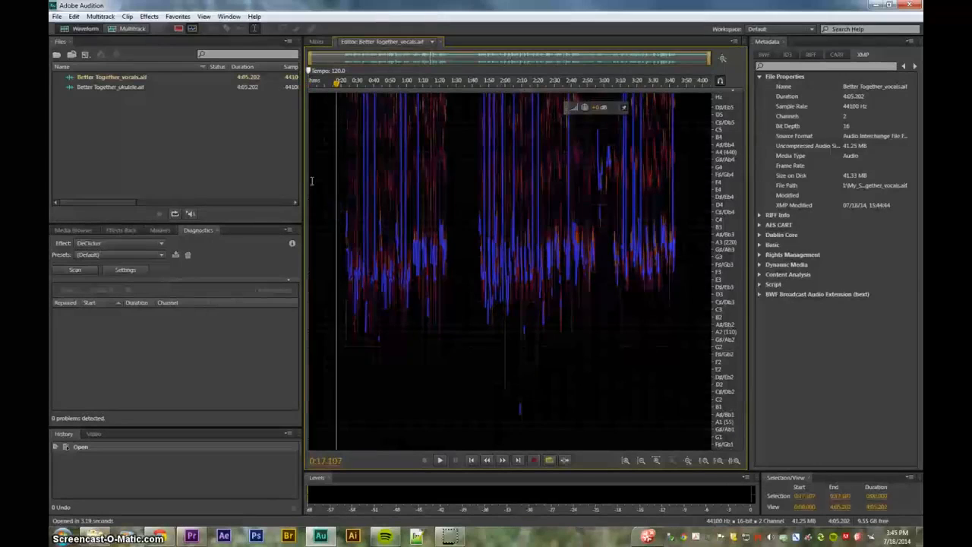
left_click(177, 30)
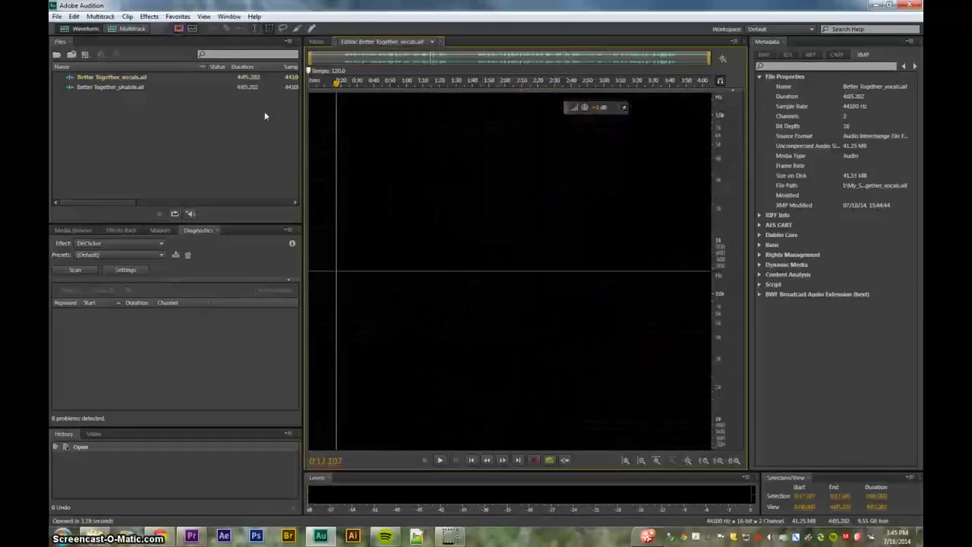
left_click(386, 226)
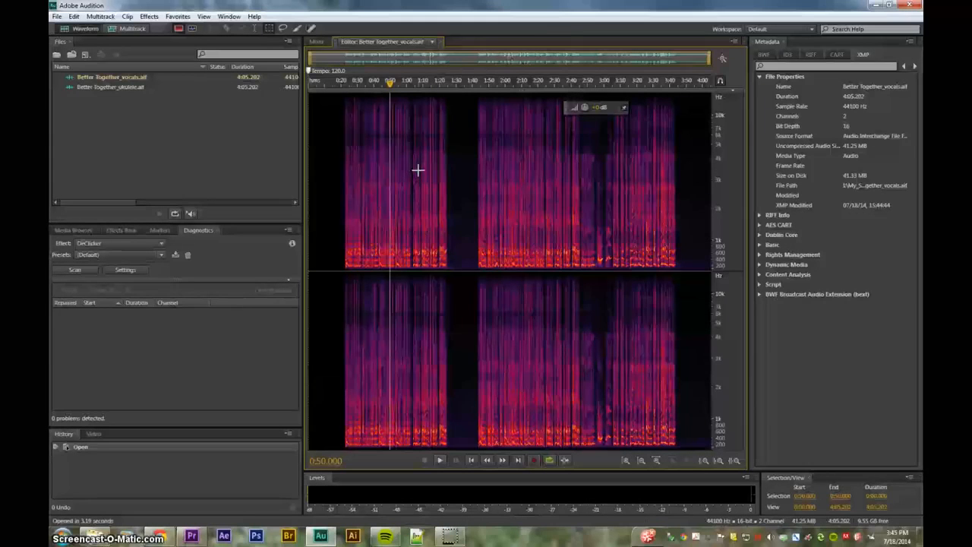
View the ukulele recording in the editor and return to the vocals recording.
left_click(114, 79)
double_click(117, 87)
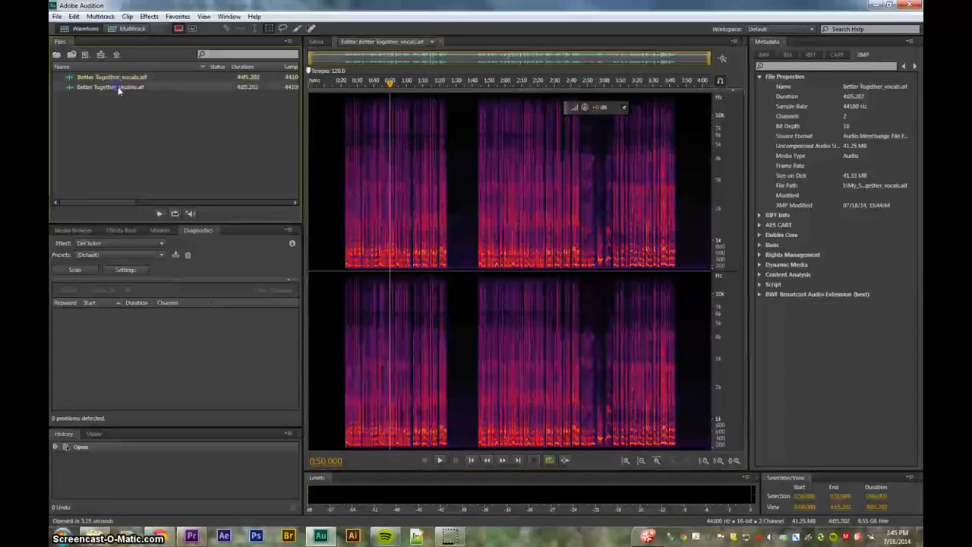
double_click(123, 78)
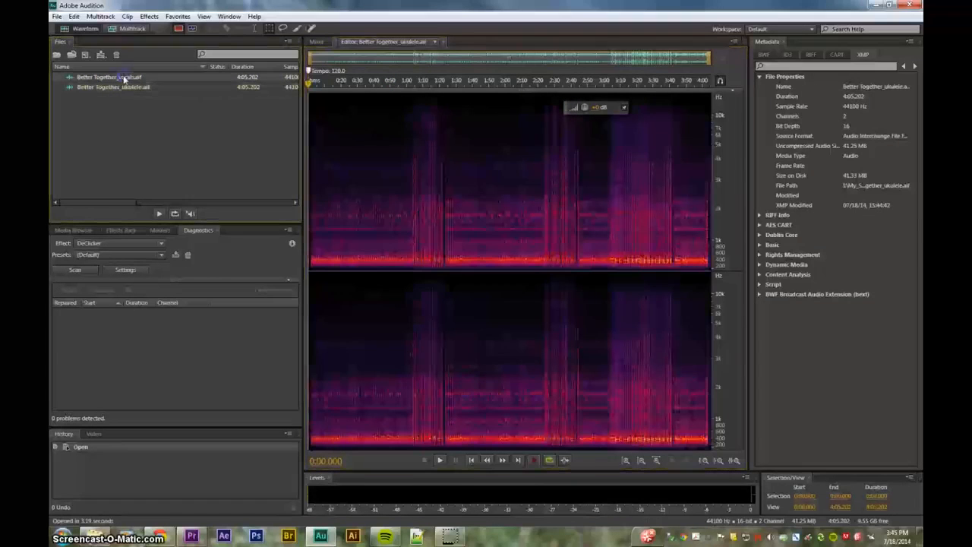
Play the vocals recording from the end of the first sung section to listen to the background noise.
left_click_drag(340, 89, 327, 85)
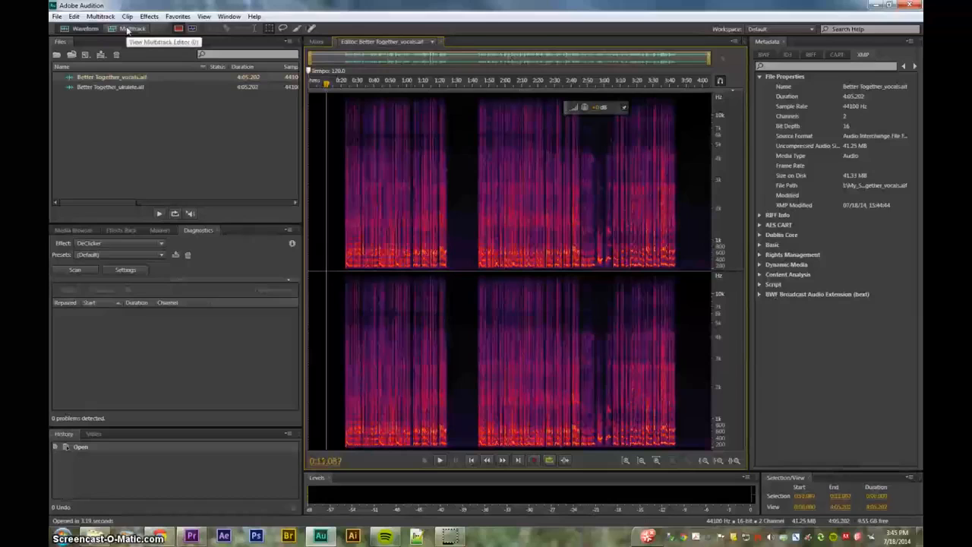
left_click(334, 90)
left_click_drag(327, 85, 445, 91)
key("space")
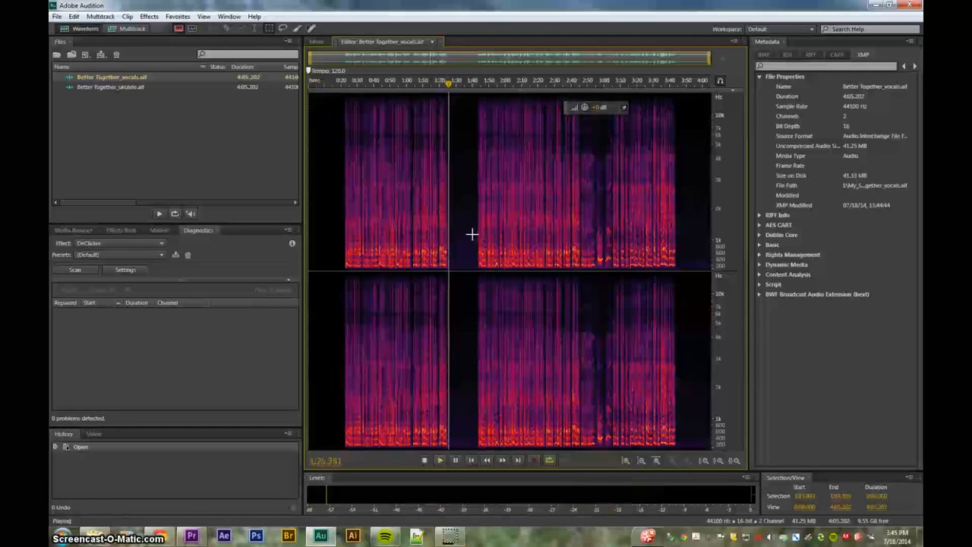
Select about 10 seconds of the upper frequencies in the gap between the first two sung sections and capture a noise print.
left_click(454, 93)
left_click_drag(454, 96, 471, 190)
key("space")
key("shift+p")
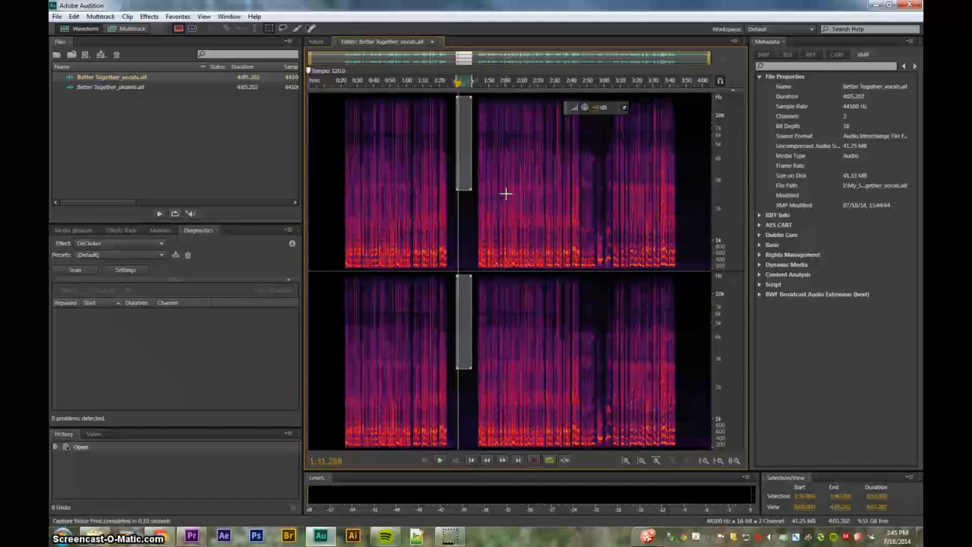
Preview the noise-only output of Noise Reduction on the whole vocals recording, and apply the effect with Output Noise Only off.
key("ctrl+a")
key("ctrl+shift+p")
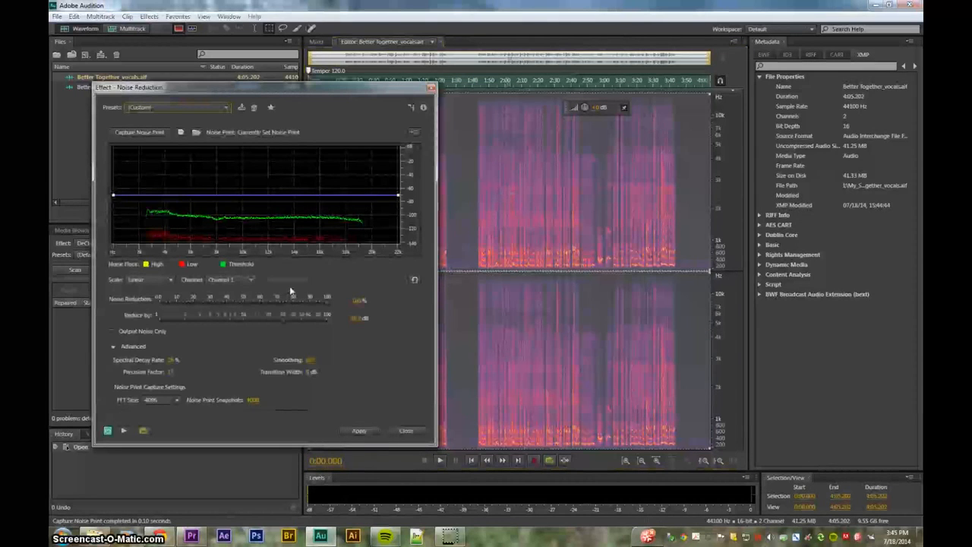
left_click(111, 332)
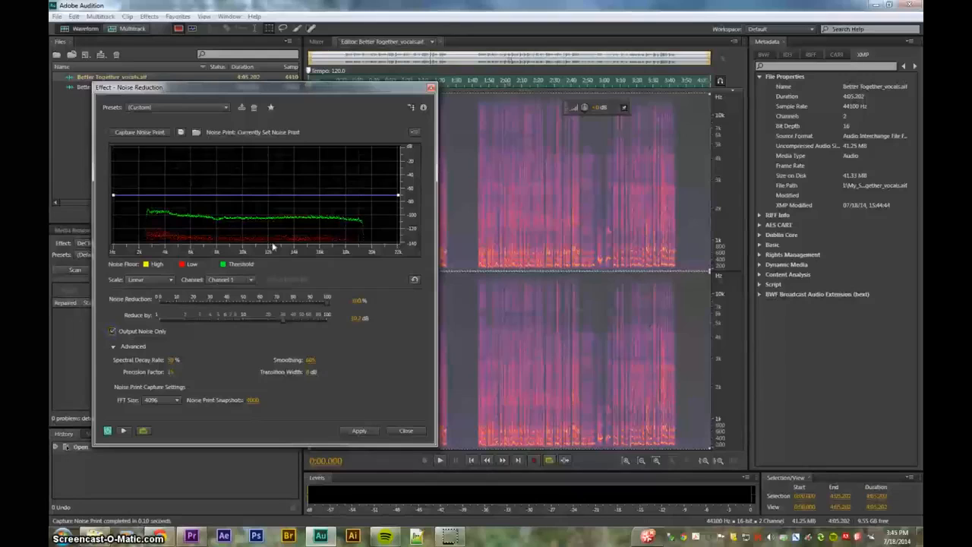
key("space")
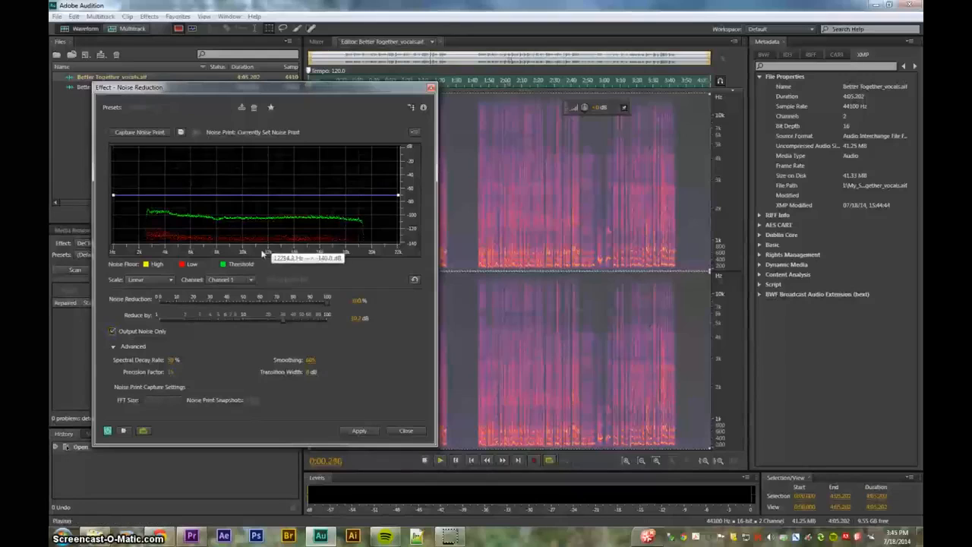
left_click(347, 81)
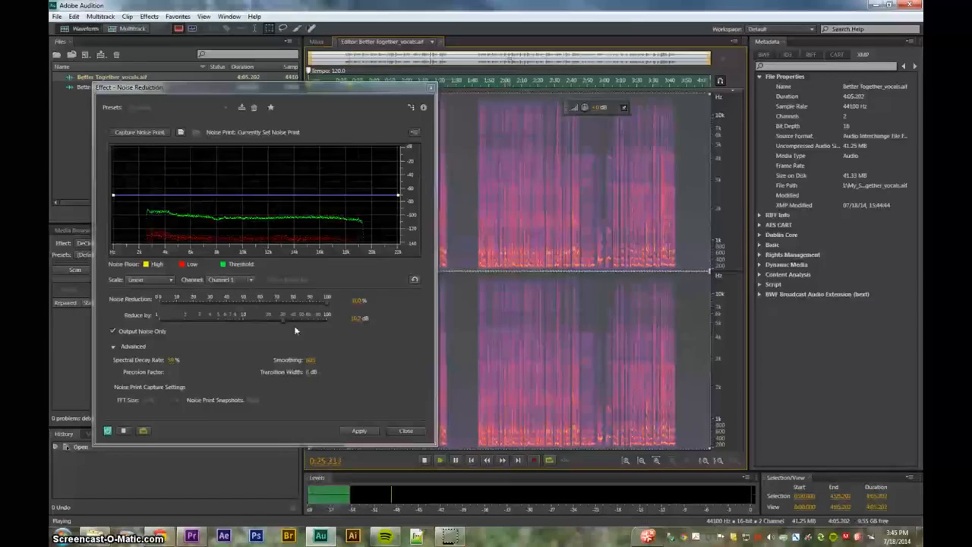
left_click(113, 332)
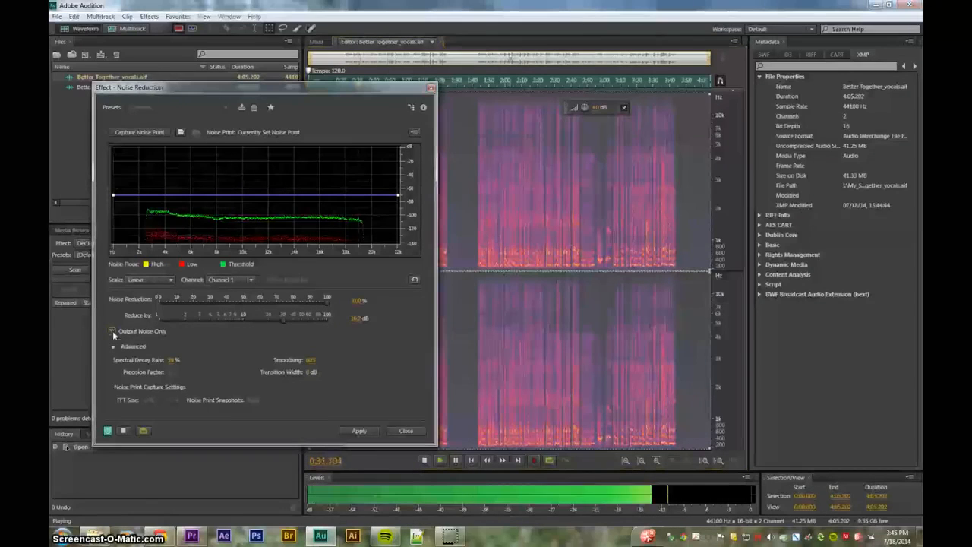
left_click(360, 431)
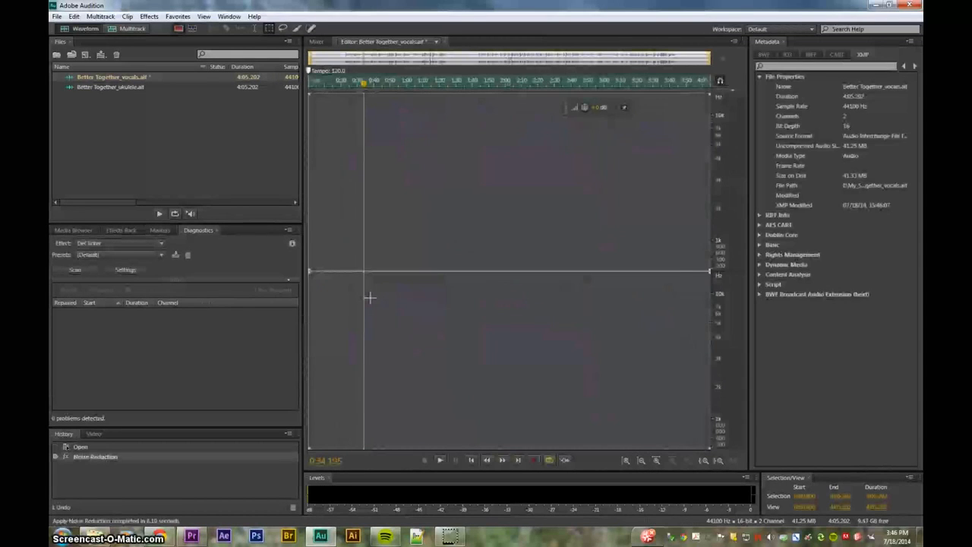
Select the lower frequencies in the gap between the first two sung sections and capture a new noise print.
left_click(449, 215)
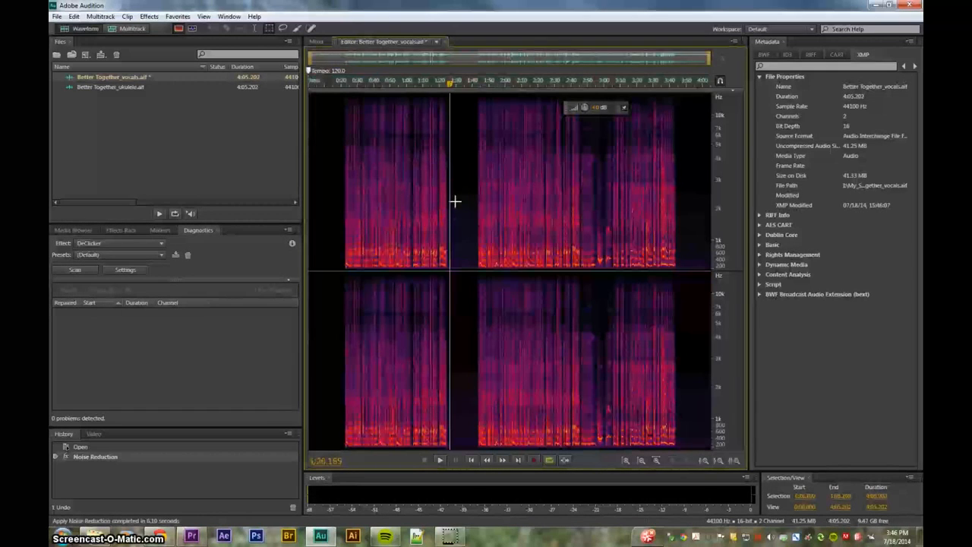
left_click_drag(454, 202, 469, 255)
key("shift+p")
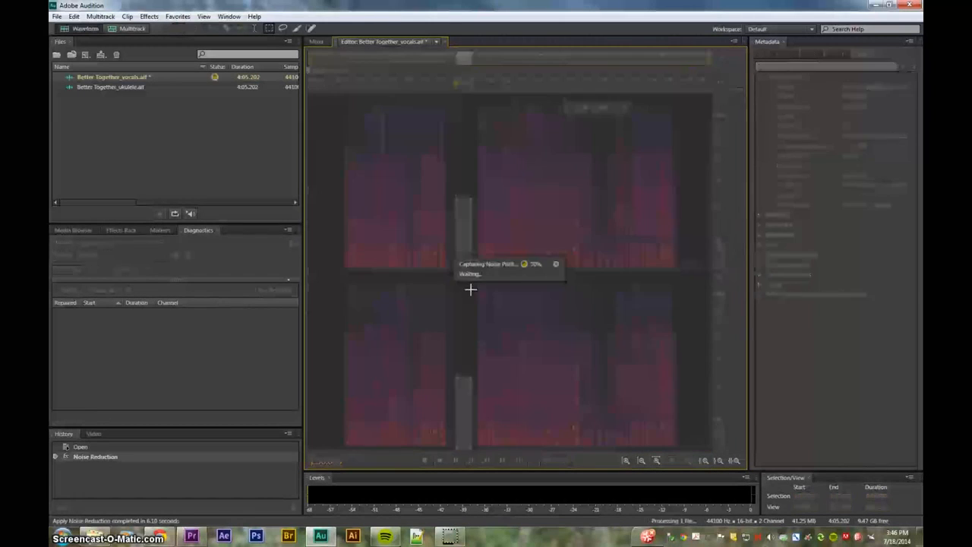
Open Noise Reduction for the whole vocals recording and preview it with Output Noise Only on.
key("ctrl+shift+p")
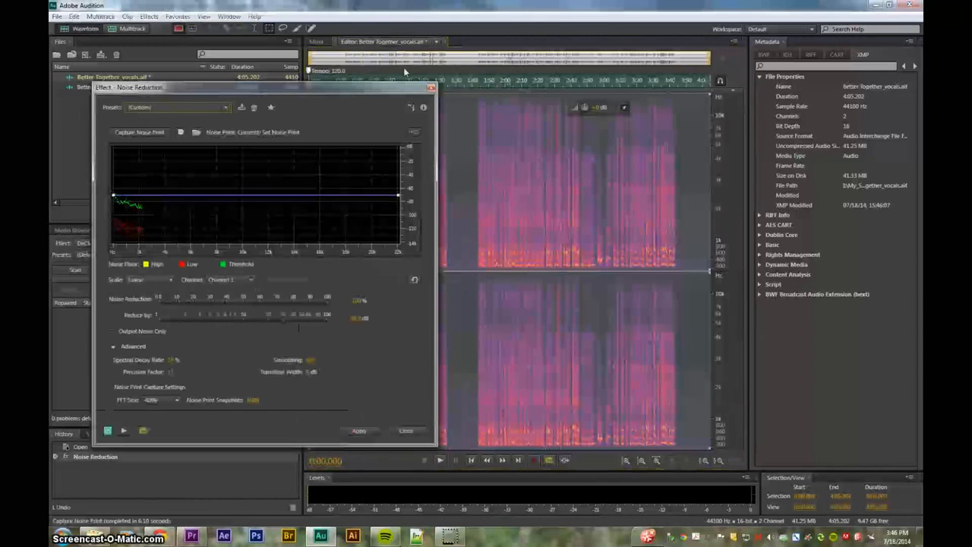
key("space")
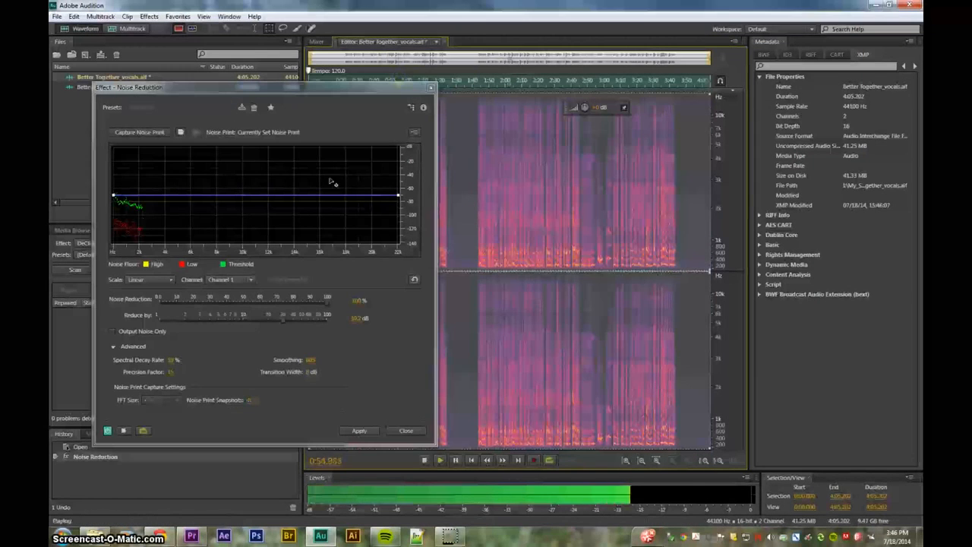
left_click(111, 332)
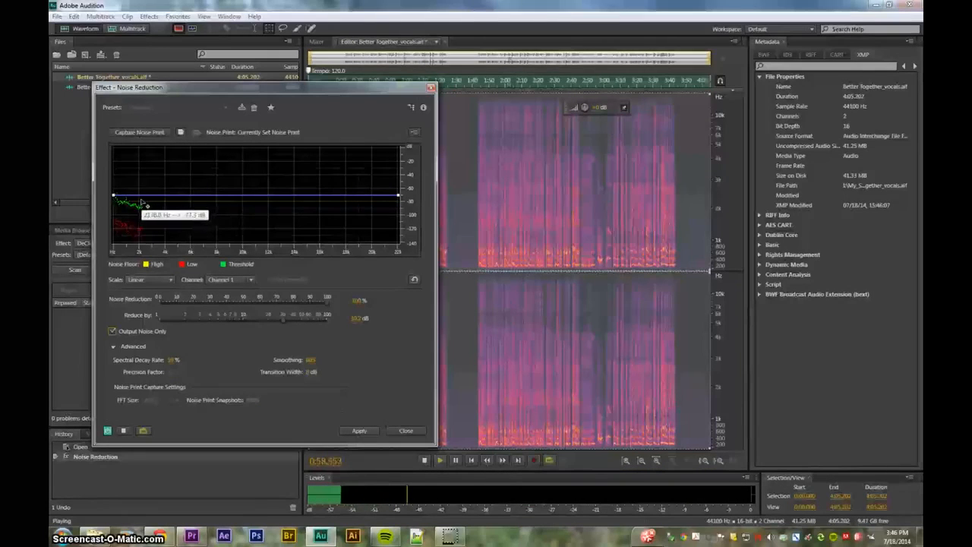
Try reshaping the noise reduction curve with several control points, and reset it to a flat line.
left_click_drag(140, 199, 137, 221)
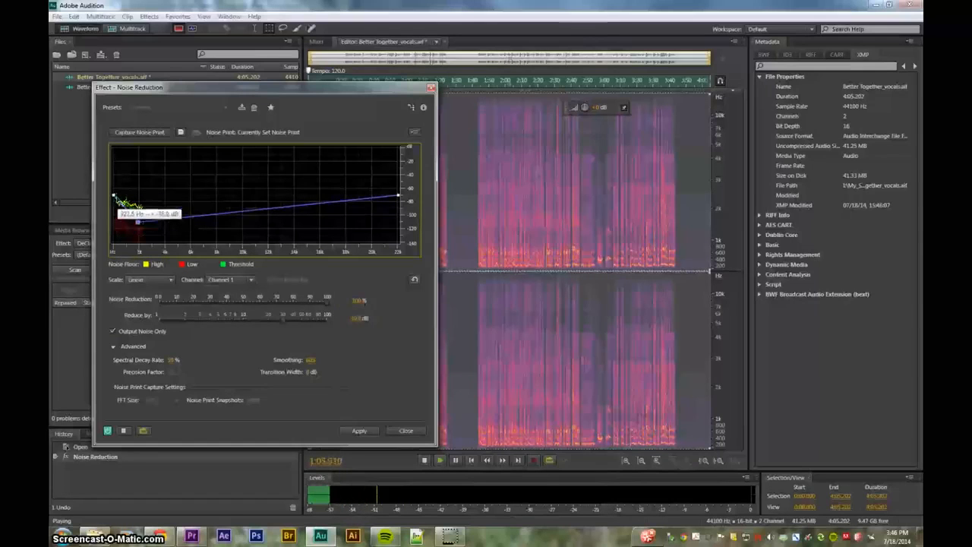
left_click_drag(114, 197, 121, 214)
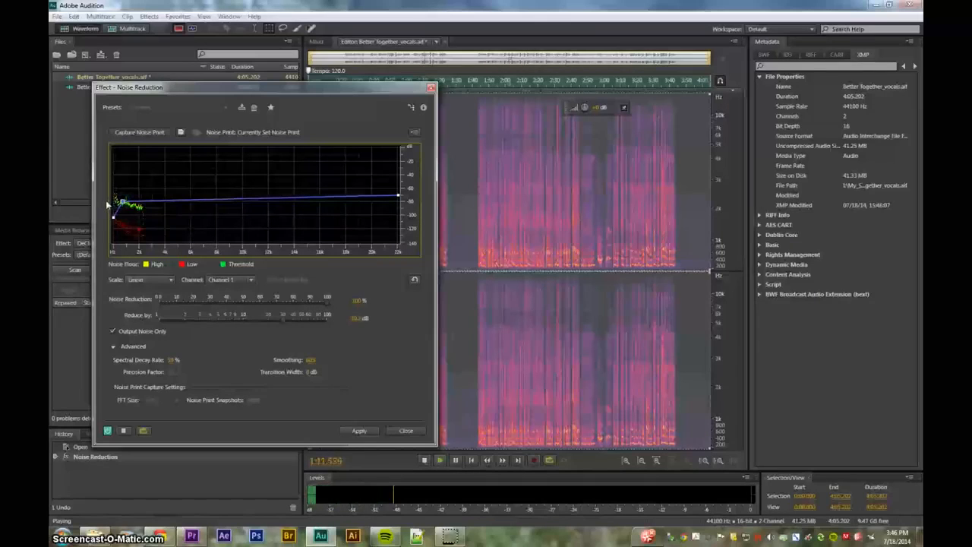
mouse_move(123, 202)
left_mouse_down()
mouse_move(128, 208)
mouse_move(114, 213)
mouse_move(147, 211)
mouse_move(158, 198)
mouse_move(179, 208)
mouse_move(194, 201)
mouse_move(129, 204)
left_mouse_up()
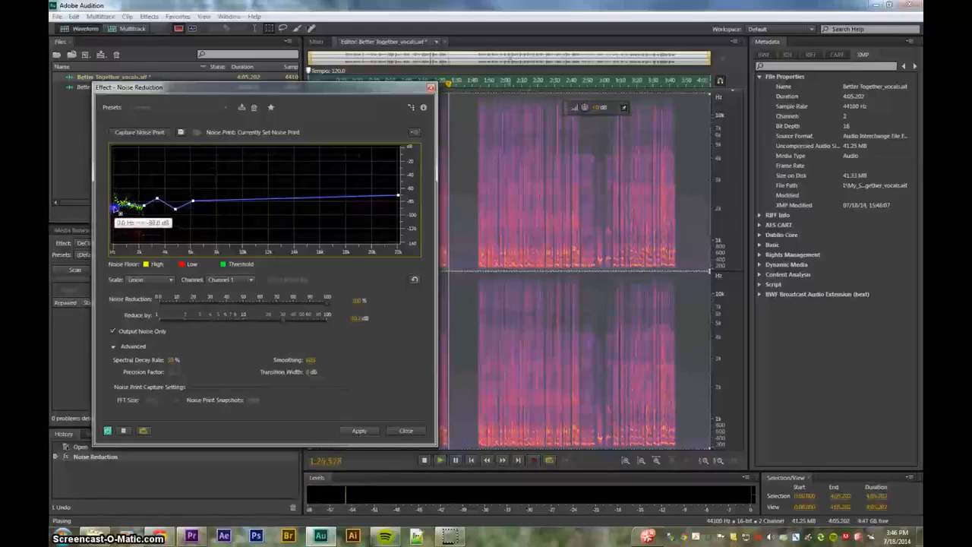
left_click(253, 199)
left_click(234, 202)
left_click(270, 203)
left_click(318, 205)
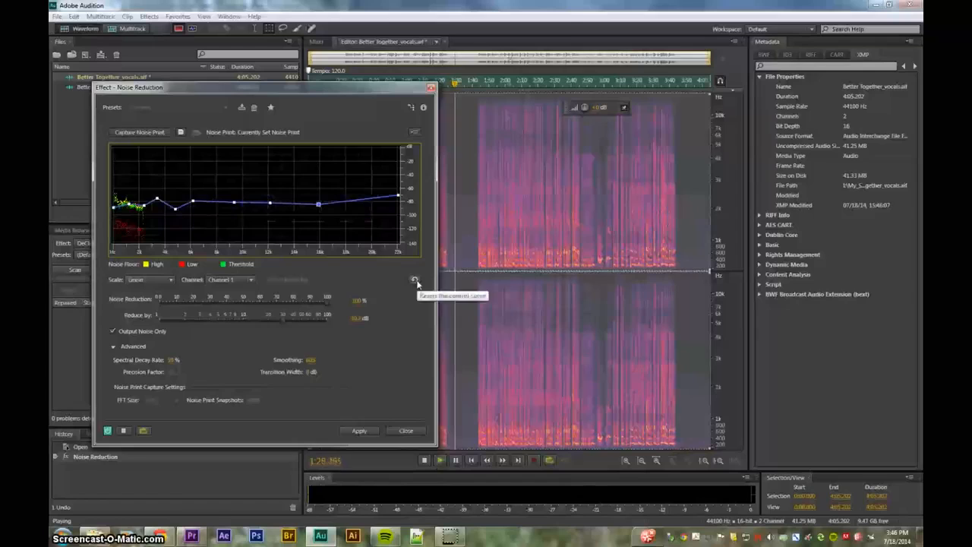
left_click(415, 279)
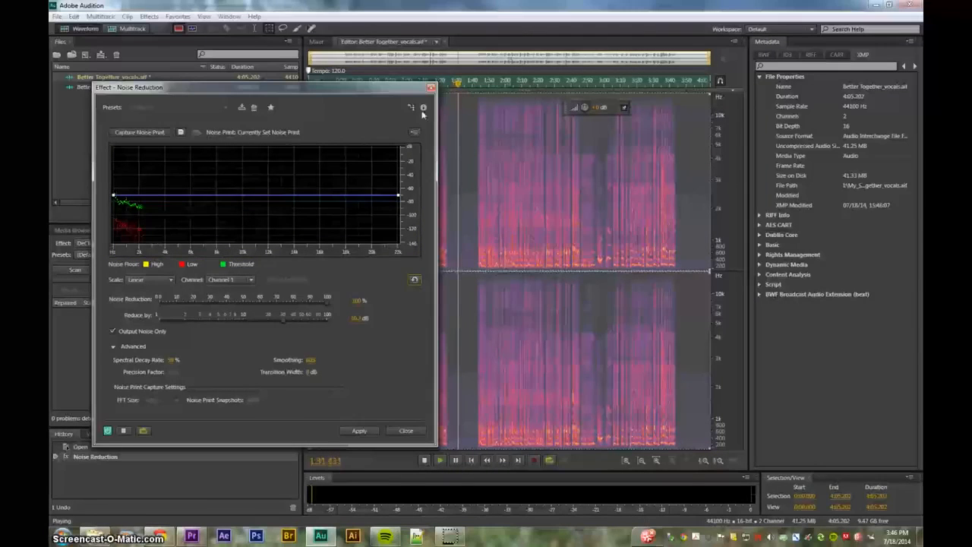
Preview the noise from about 1:46 and lower the noise reduction curve with control points at and below about 2 kHz.
left_click(481, 85)
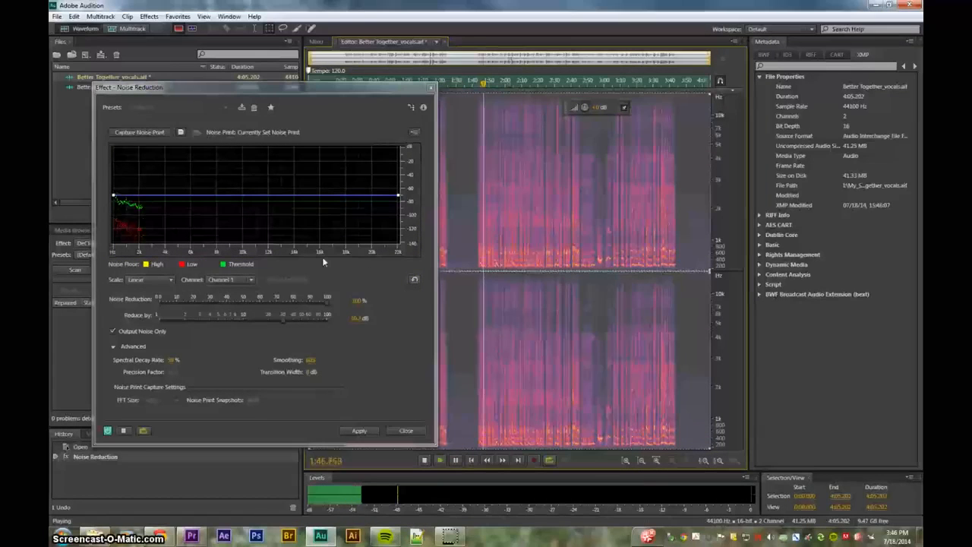
left_click(140, 197)
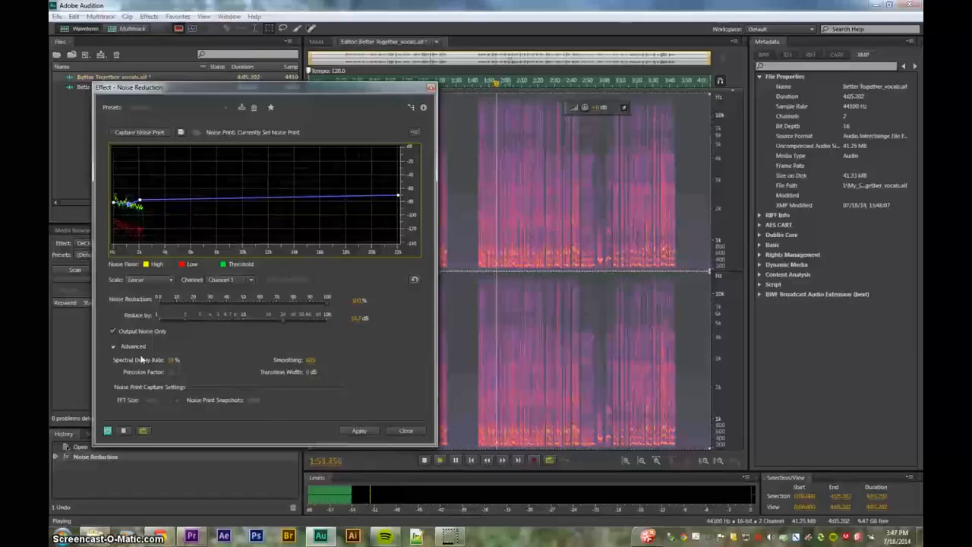
Turn off Output Noise Only and apply the noise reduction to the whole vocals recording.
left_click(120, 331)
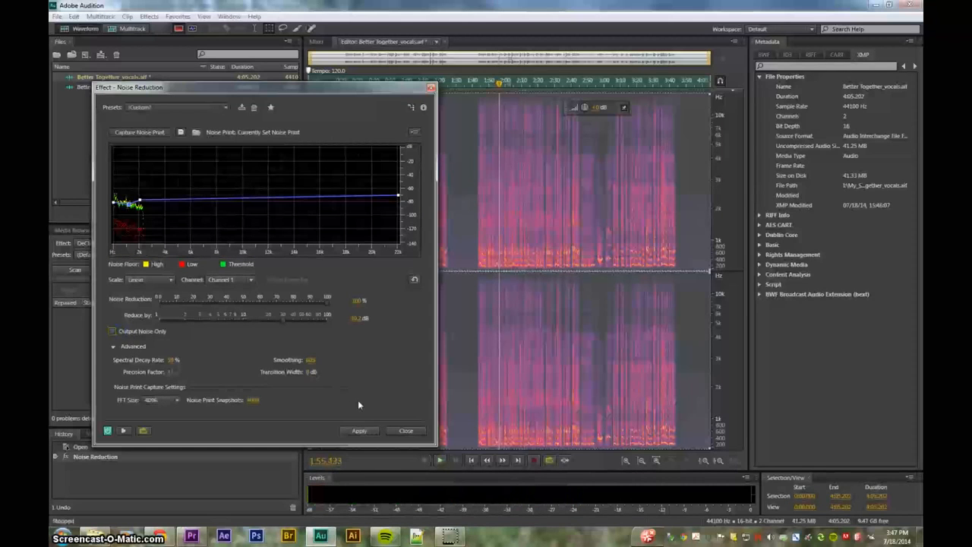
left_click(359, 431)
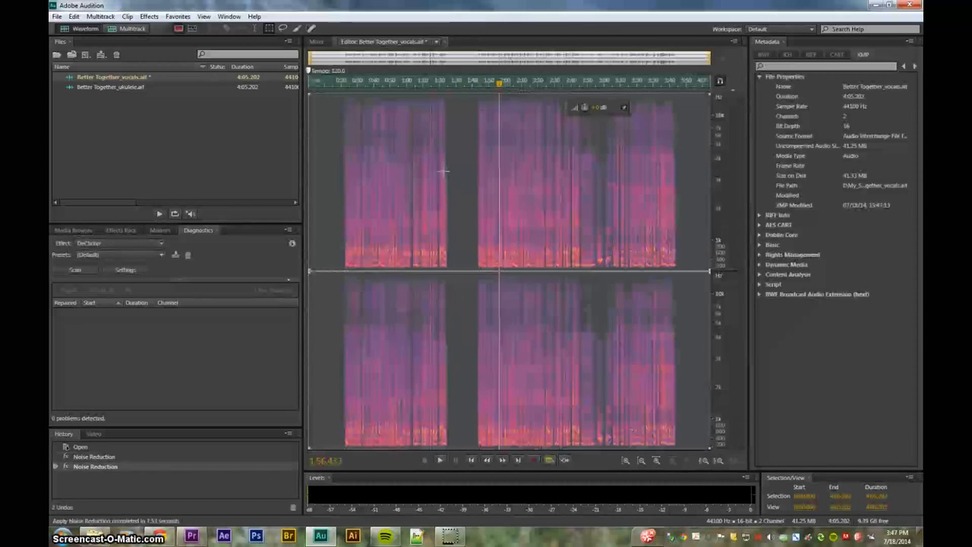
Select the faint noise band around 2 to 3 kHz in the gap from about 1:26 to 1:42, and capture it as noise print.
left_click(444, 173)
left_click(455, 103)
left_click_drag(456, 103, 472, 272)
key("equal")
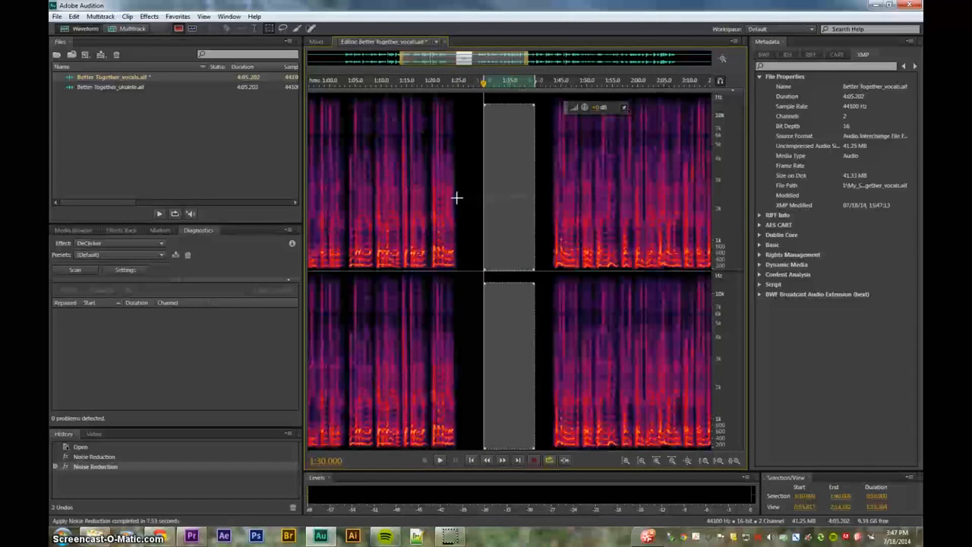
left_click(458, 194)
left_click_drag(467, 113, 547, 288)
left_click(464, 193)
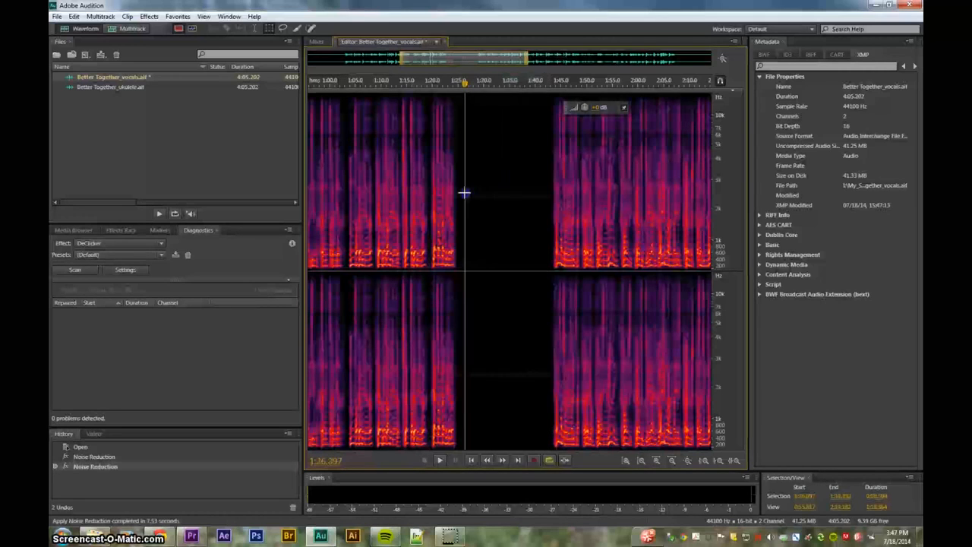
left_click_drag(464, 189, 544, 203)
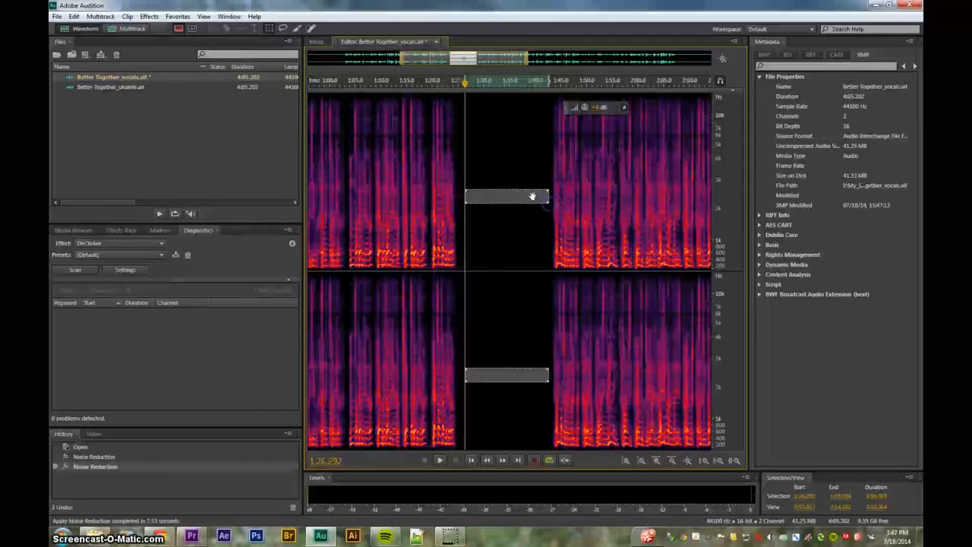
left_click_drag(532, 190, 531, 176)
key("space")
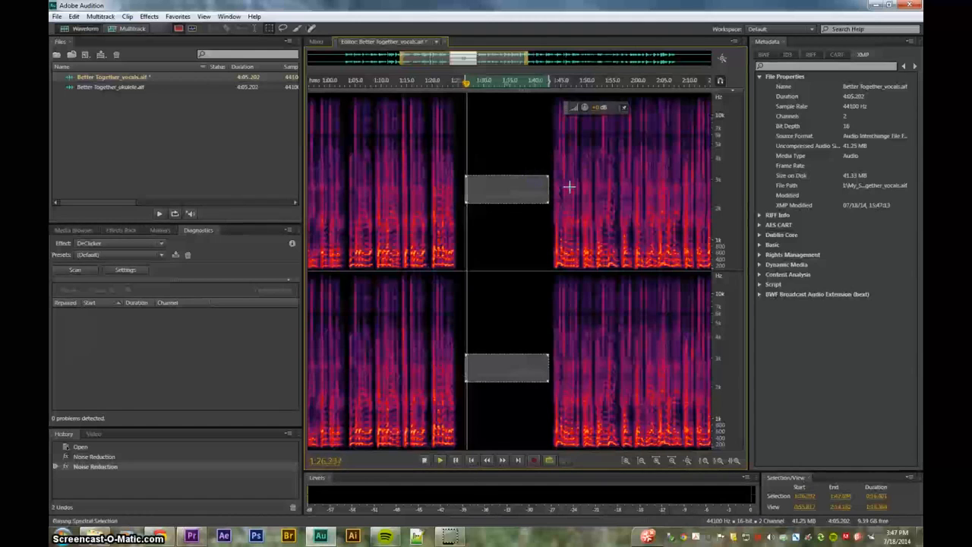
key("shift+p")
Open Noise Reduction, reset its curve to a flat line, preview the result and apply it to the whole vocals recording.
key("ctrl+shift+p")
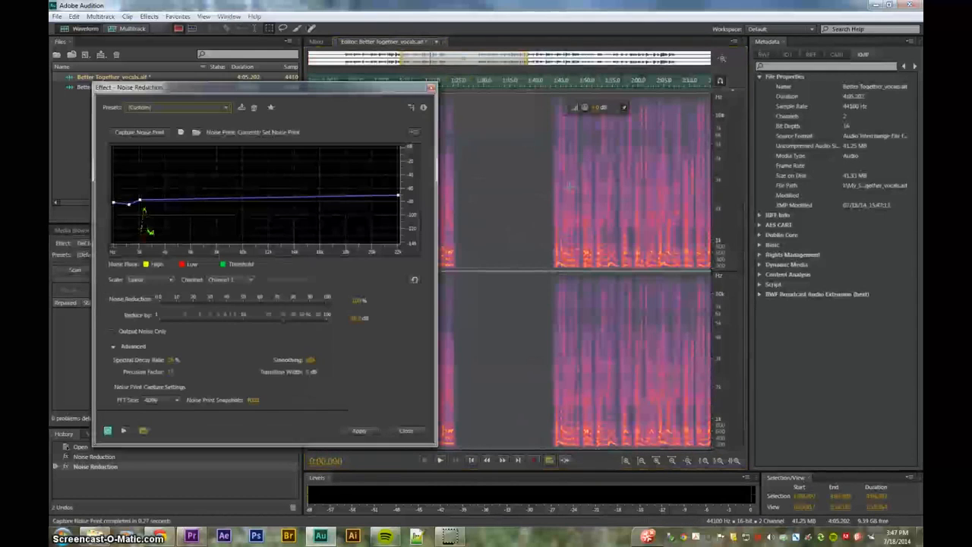
left_click(414, 279)
key("space")
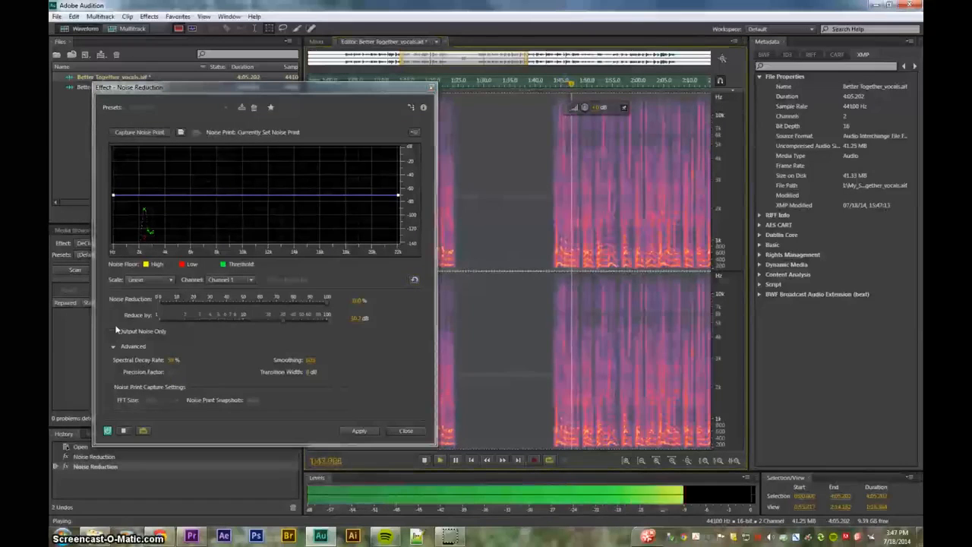
key("space")
left_click(357, 430)
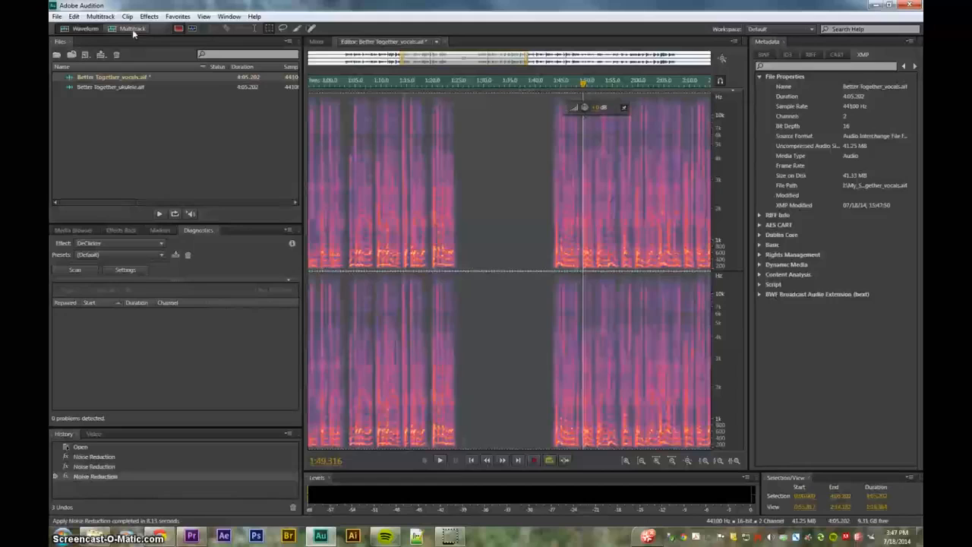
Clear the selection in the vocals and scan the recording for clicks with the DeClicker diagnostics.
left_click_drag(463, 137, 486, 220)
left_click(508, 170)
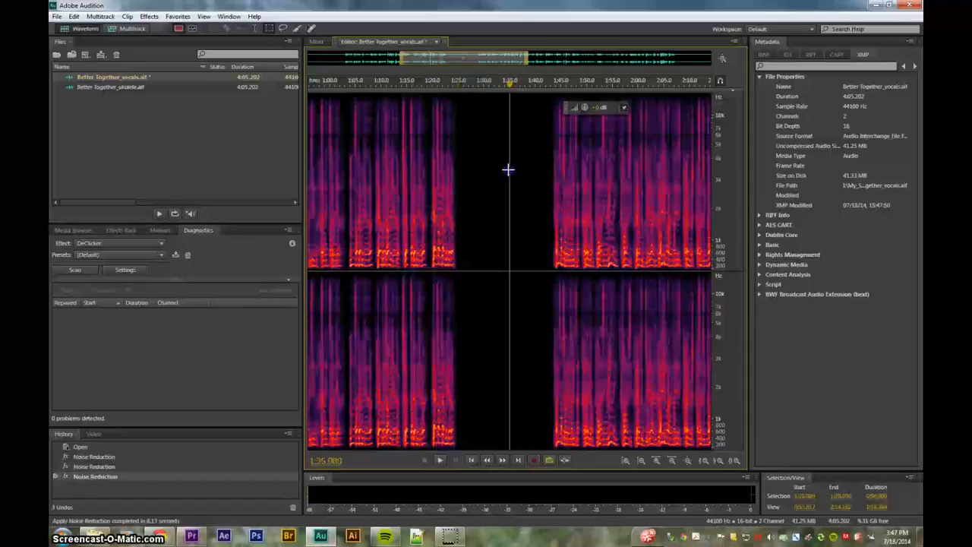
scroll(326, 137, "down", 3)
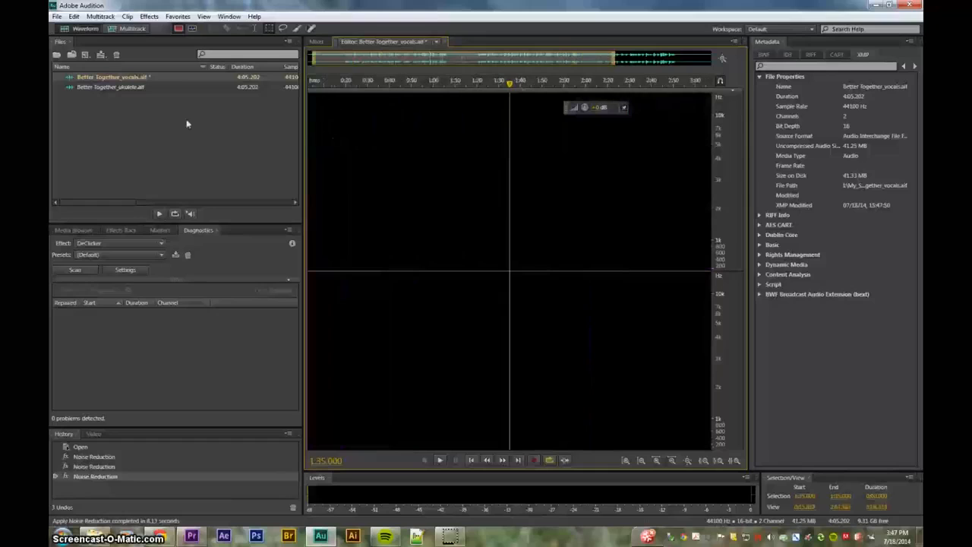
left_click(385, 175)
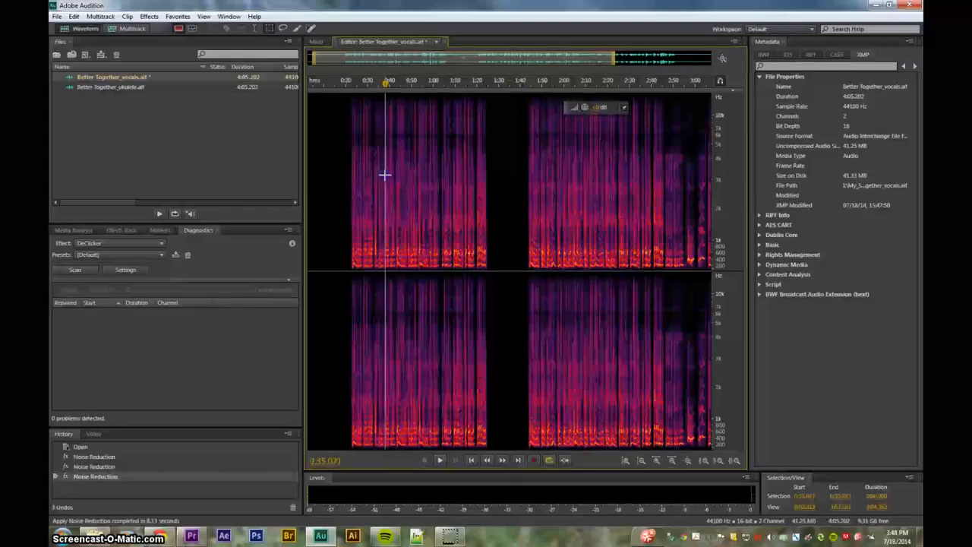
left_click(130, 231)
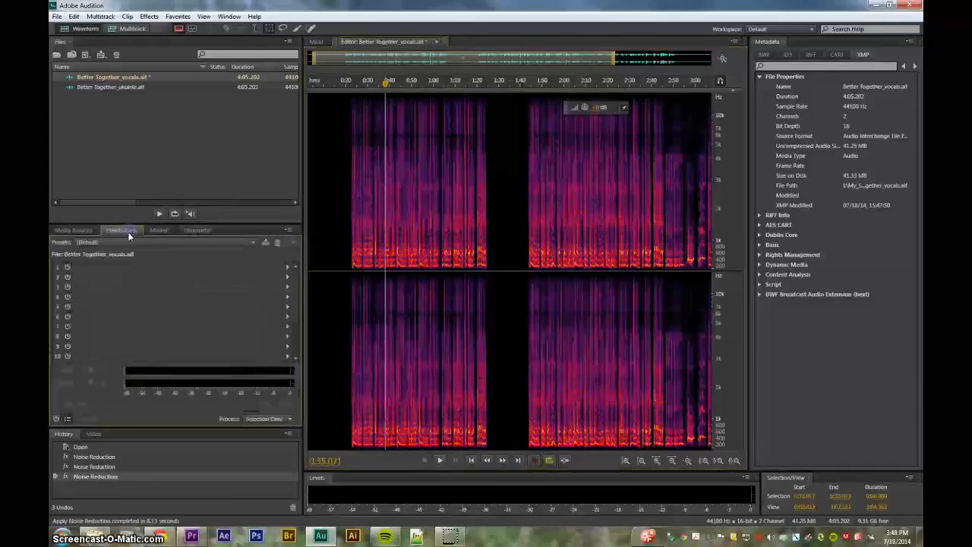
left_click(200, 230)
left_click(75, 271)
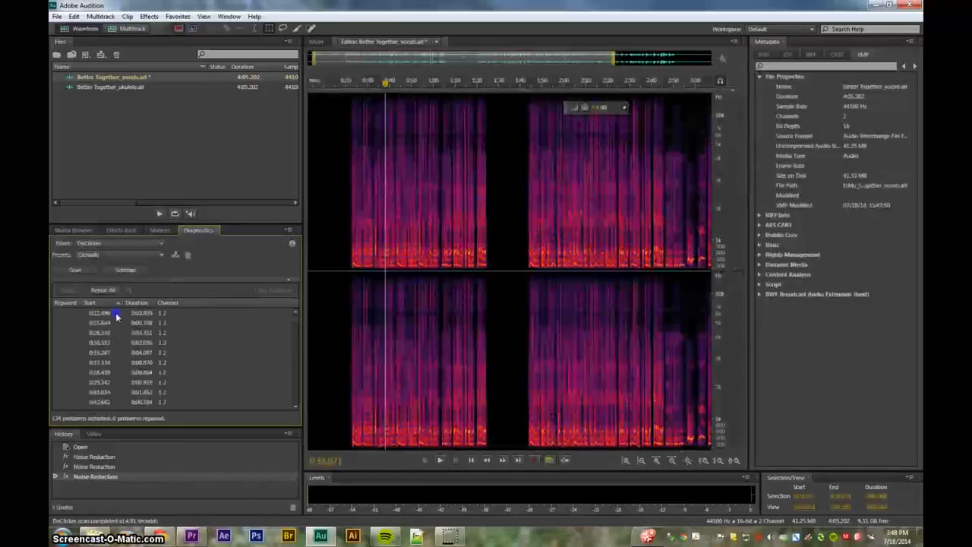
Repair the clicks detected at 0:22.499, 0:25.644 and 0:26.358, listening to the passages in between.
left_click(79, 312)
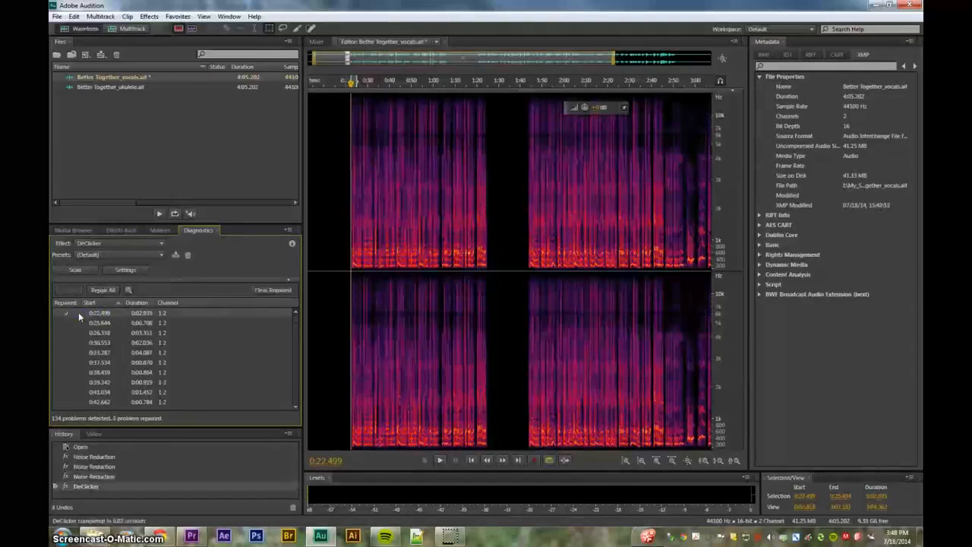
left_click(82, 322)
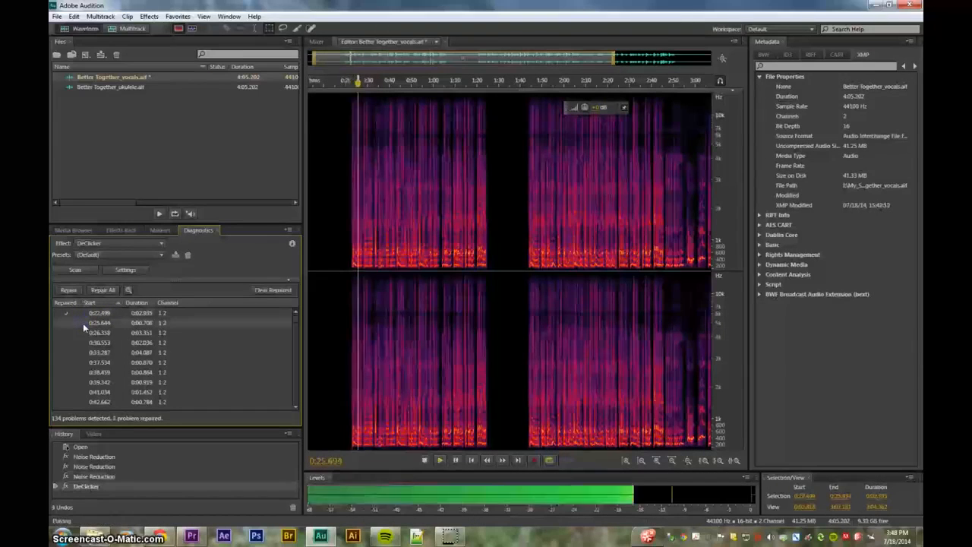
right_click(183, 322)
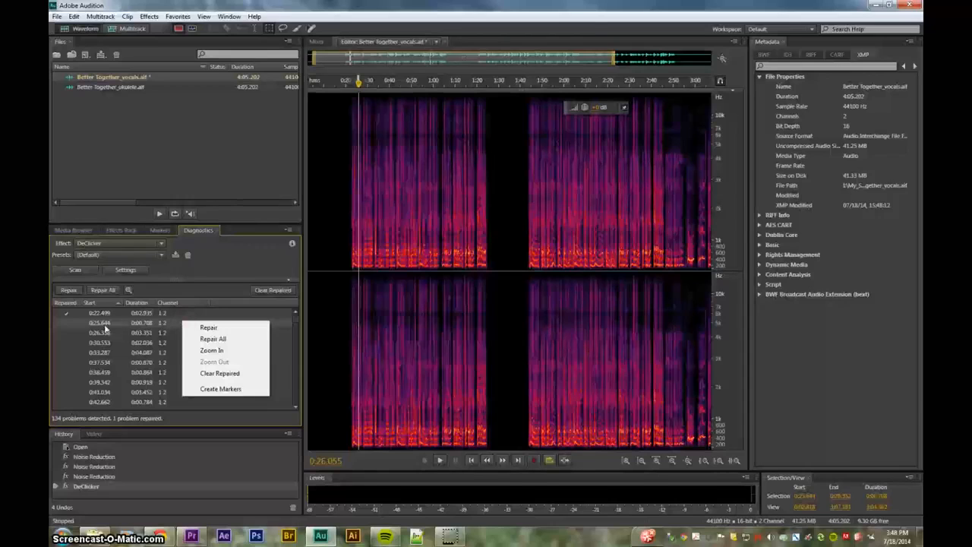
left_click(79, 324)
key("space")
left_click(59, 325)
key("space")
key("space")
double_click(81, 334)
key("space")
key("space")
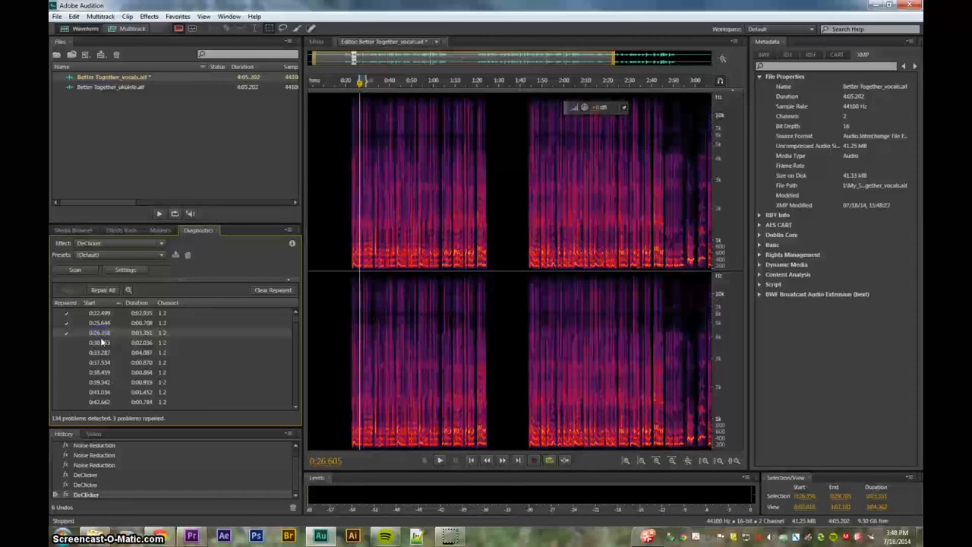
Repair the clicks detected at 0:30.553 and 0:33.287, and all the remaining ones in the vocals.
left_click(101, 342)
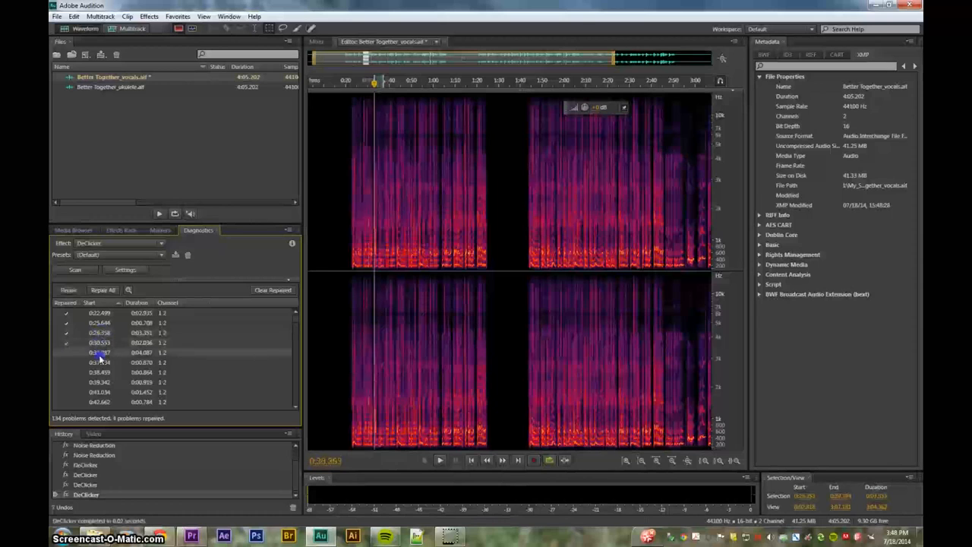
left_click(100, 353)
key("space")
key("space")
double_click(99, 356)
left_click(109, 292)
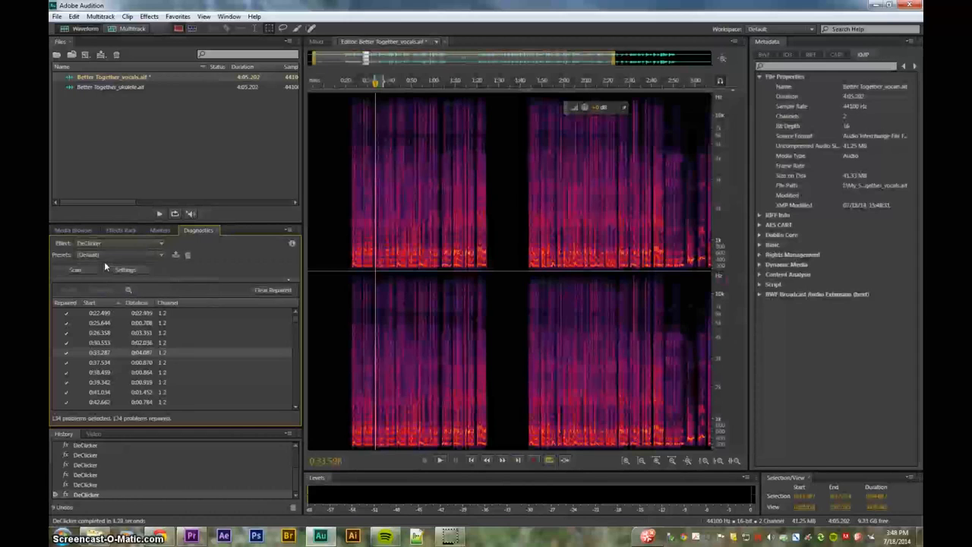
Scan the vocals recording for clipping with the DeClipper diagnostics.
left_click(91, 243)
left_click(88, 265)
left_click(79, 271)
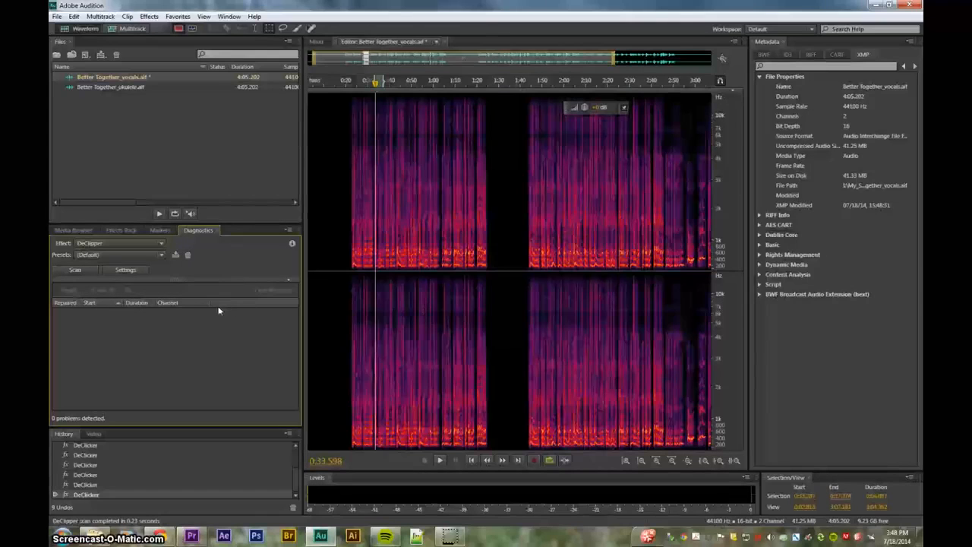
Open Better Together_ukulele.aif, scan it with DeClicker and repair all detected clicks.
double_click(116, 87)
left_click(114, 244)
left_click(76, 265)
left_click(75, 270)
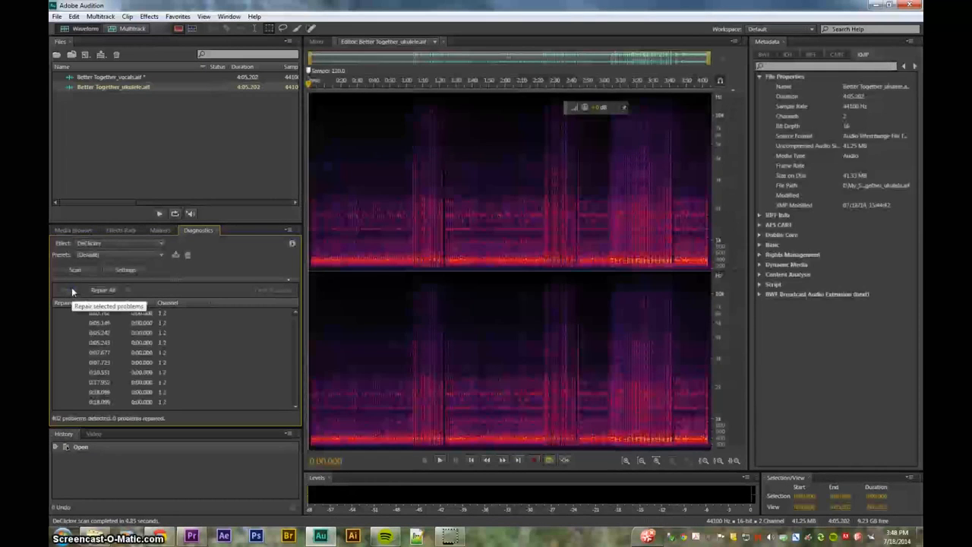
left_click(106, 291)
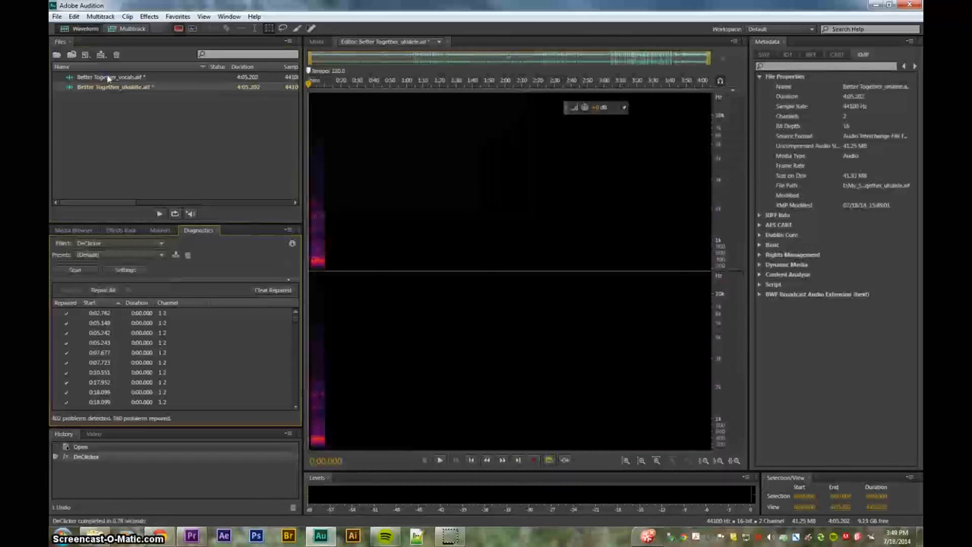
Return to Better Together_vocals.aif and add a Parametric Equalizer with the Vocal Enhancer preset as its first rack effect.
double_click(108, 78)
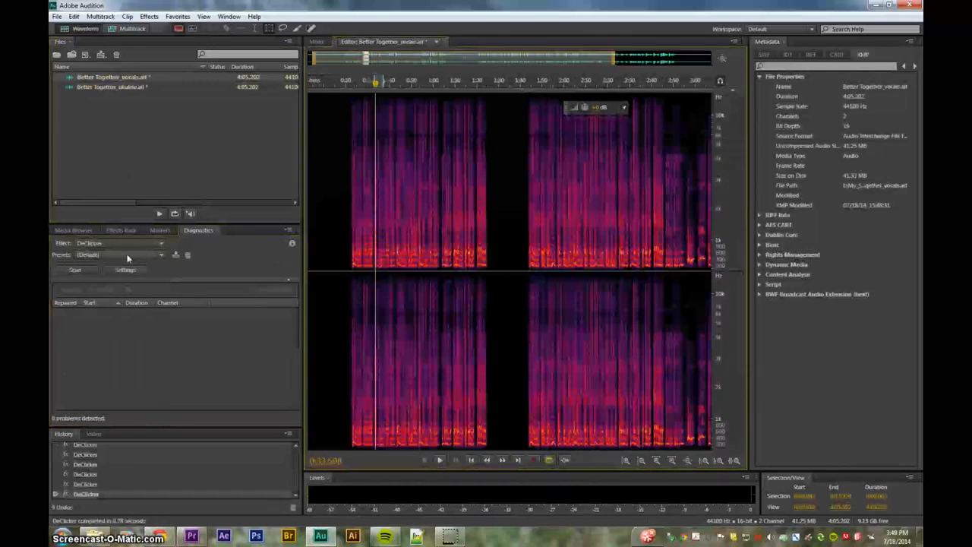
left_click(119, 230)
left_click(287, 267)
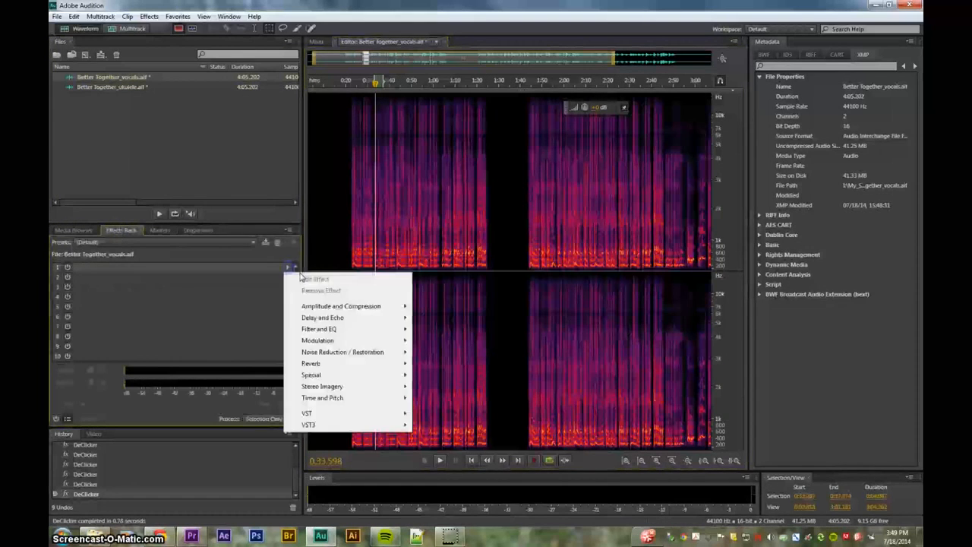
mouse_move(351, 331)
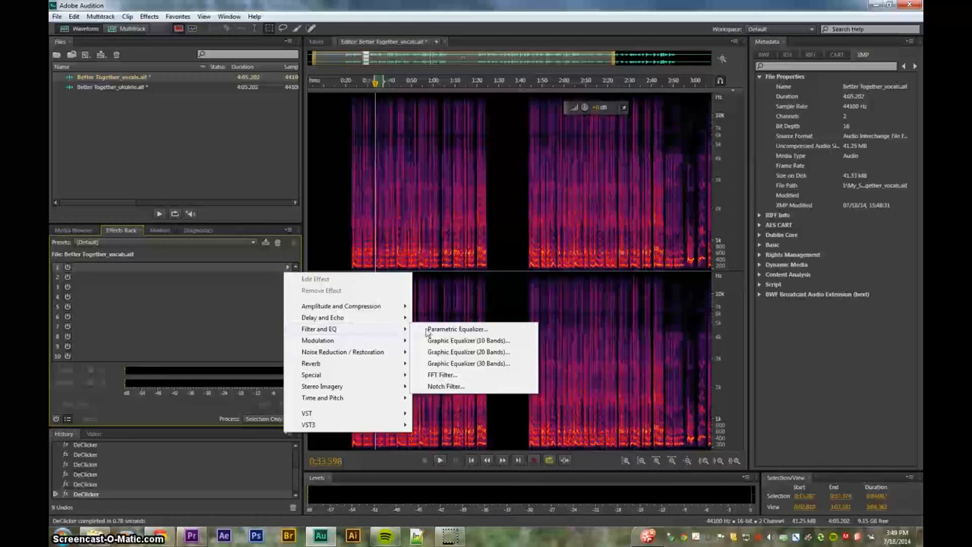
left_click(425, 329)
left_click(425, 152)
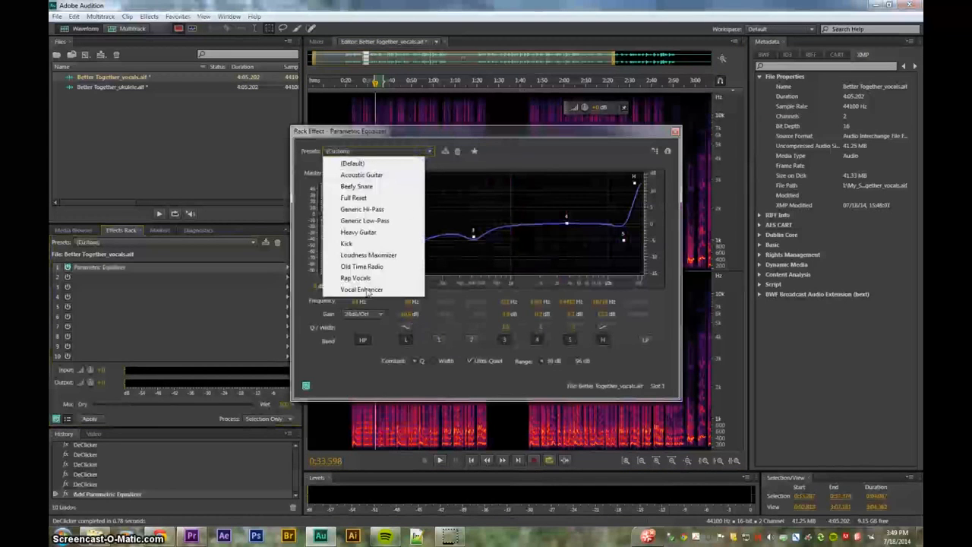
left_click(366, 289)
Preview the vocals with the equalizer bypassed and active, close its settings and apply the effects rack.
left_click(355, 84)
key("space")
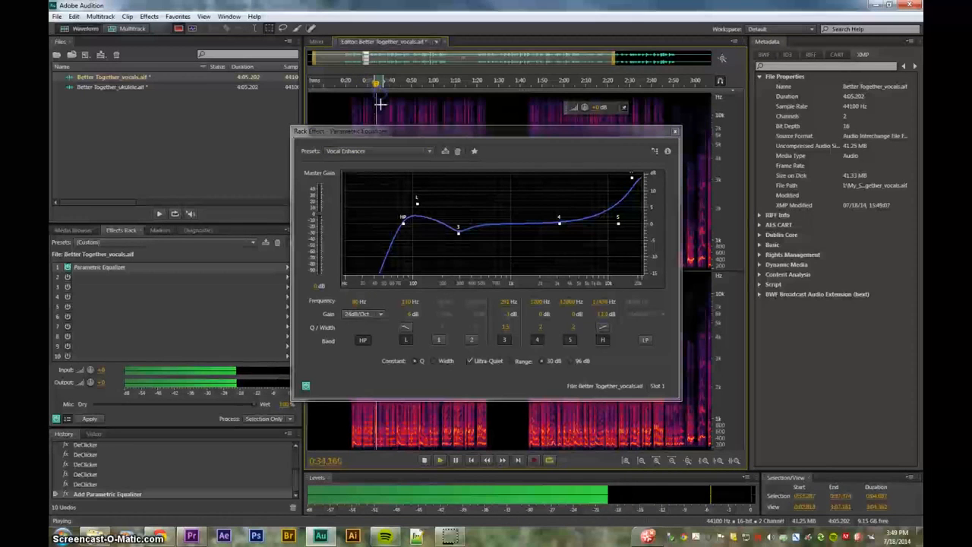
left_click(306, 385)
left_click(306, 386)
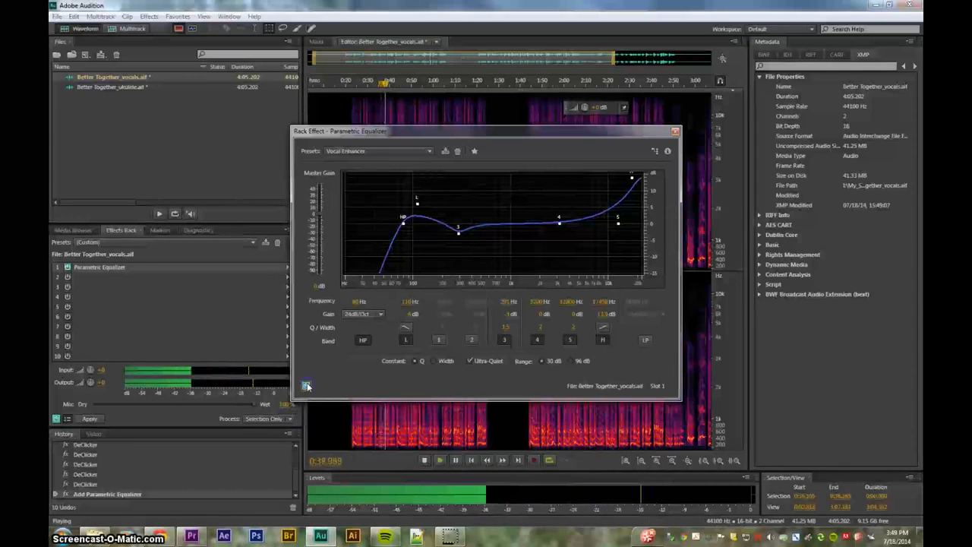
left_click(673, 132)
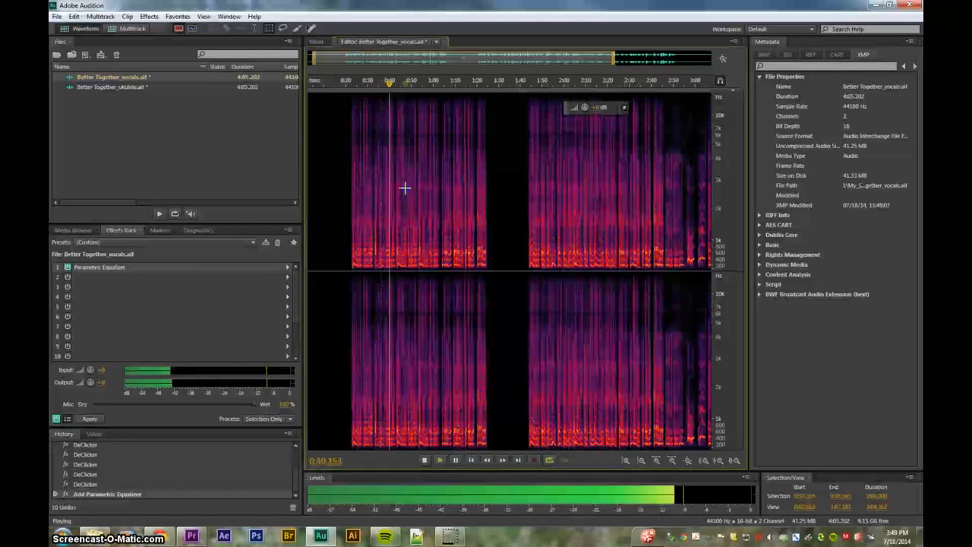
key("space")
left_click(88, 419)
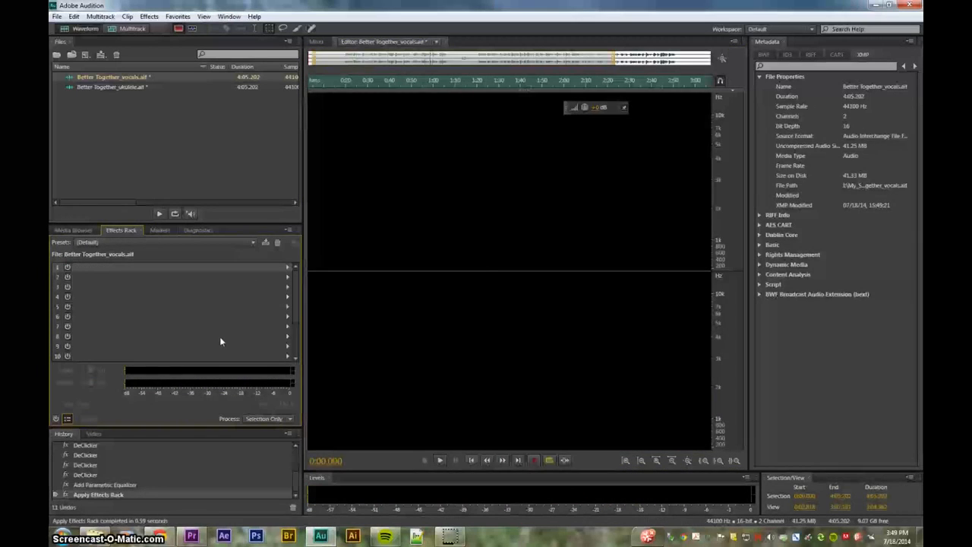
Add a Parametric Equalizer with the Acoustic Guitar preset to Better Together_ukulele.aif and preview it.
double_click(126, 86)
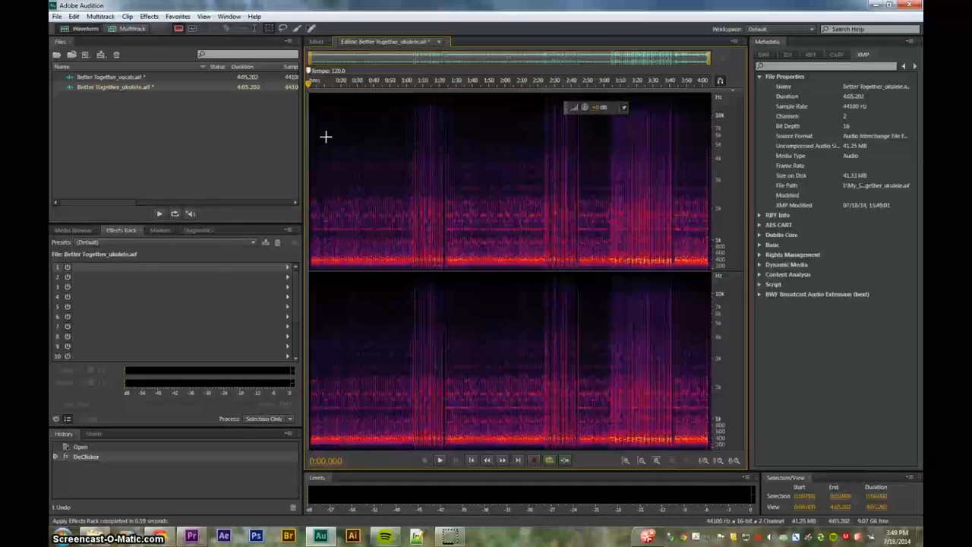
left_click(287, 267)
mouse_move(349, 335)
left_click(437, 331)
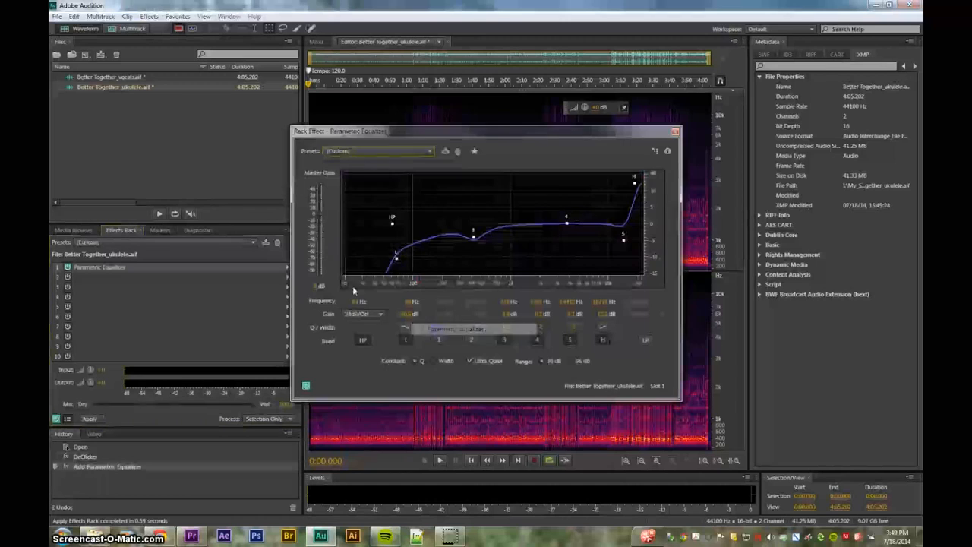
left_click(418, 150)
left_click(386, 175)
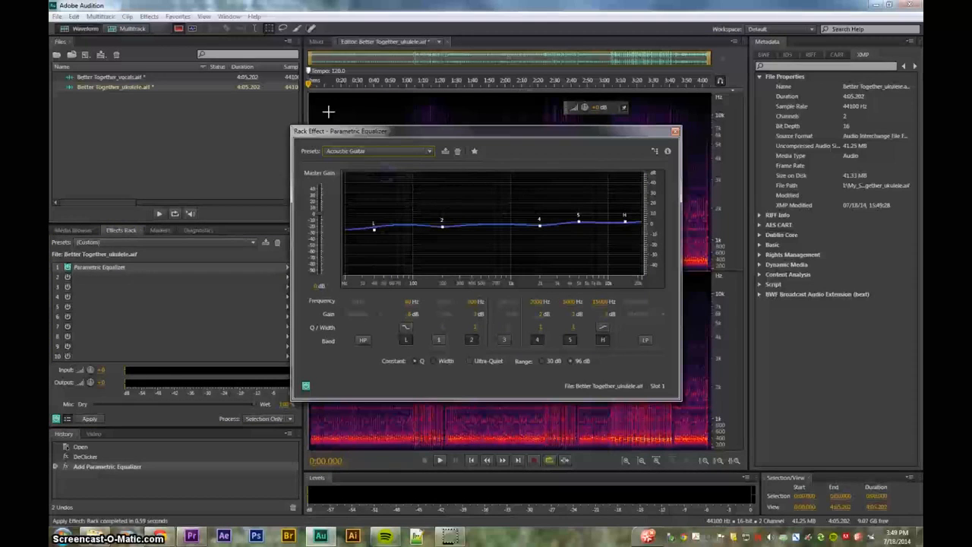
key("space")
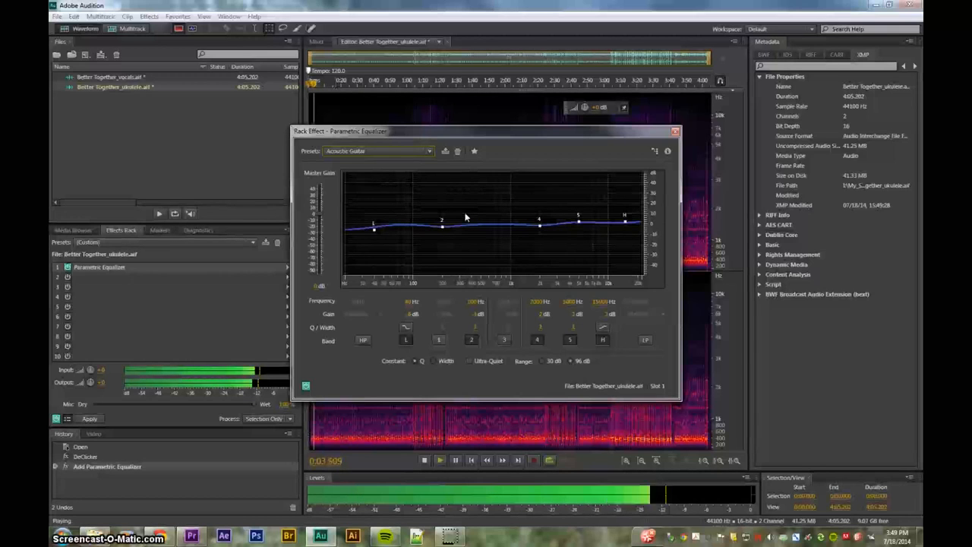
Stop the ukulele preview, close the Parametric Equalizer settings and apply the effects rack.
key("space")
left_click(673, 134)
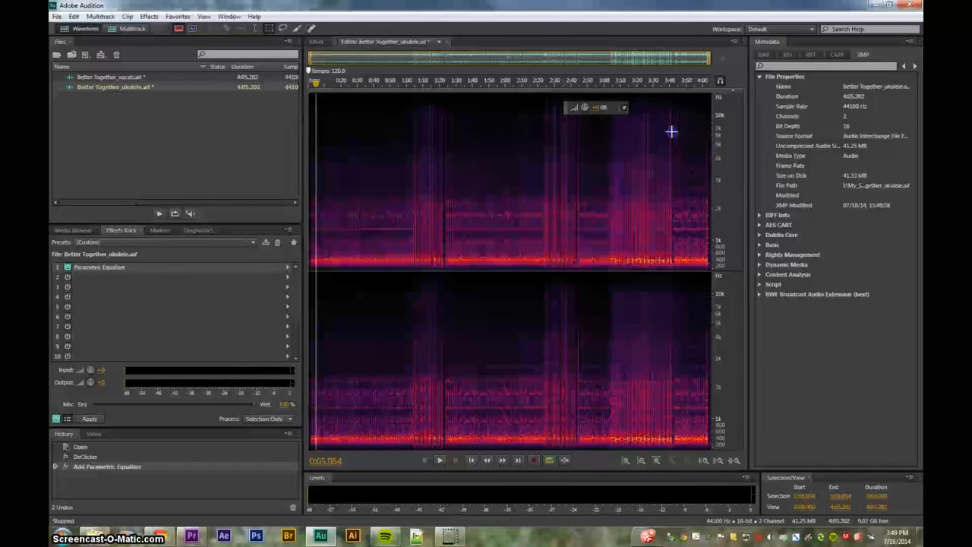
left_click(88, 418)
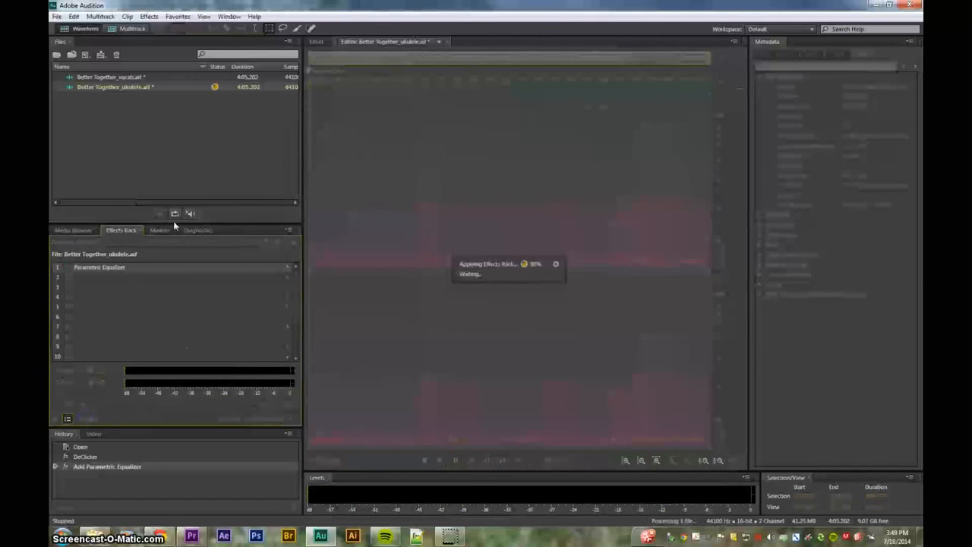
Zoom in on the beginning of the ukulele recording and listen to its opening seconds.
scroll(286, 93, "up", 6)
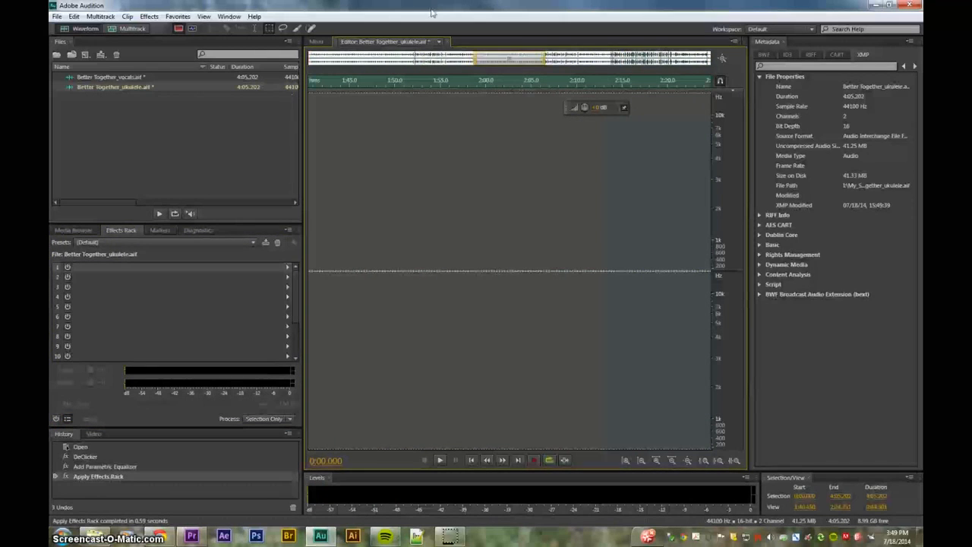
left_click_drag(496, 59, 264, 66)
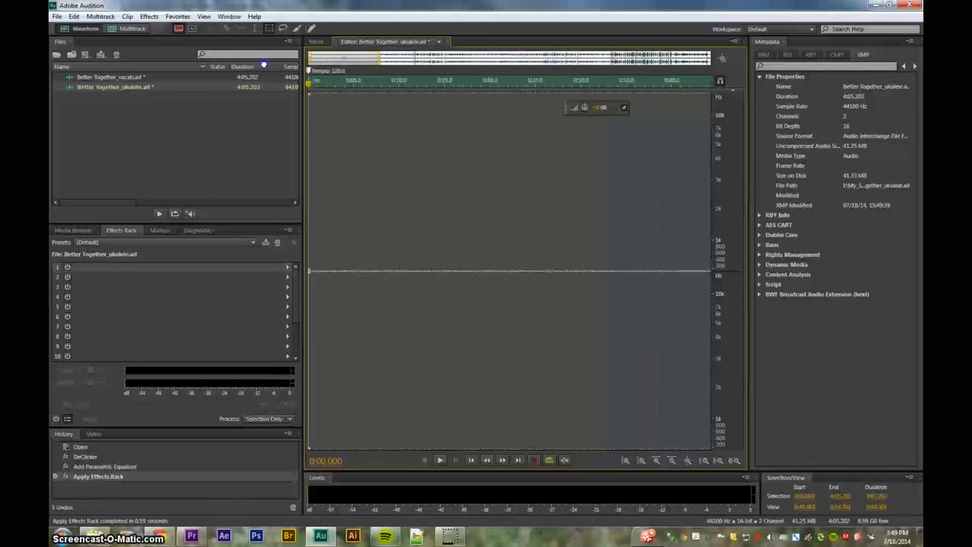
left_click(324, 146)
left_click_drag(321, 86, 277, 89)
key("space")
key("space")
left_click(346, 173)
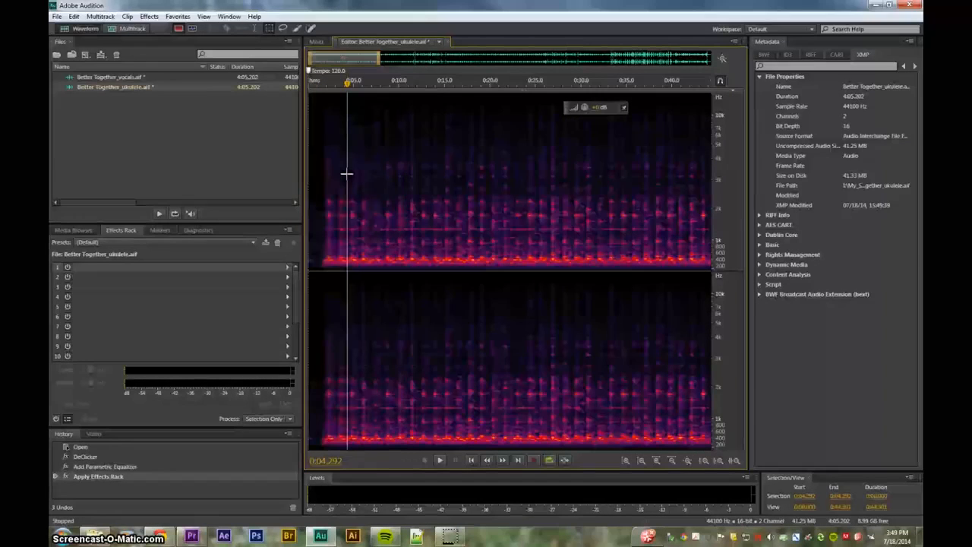
Capture a noise print from the roughly 2–6 kHz band of the ukulele's silent intro and apply Noise Reduction to the entire file.
left_click_drag(315, 204, 301, 138)
key("space")
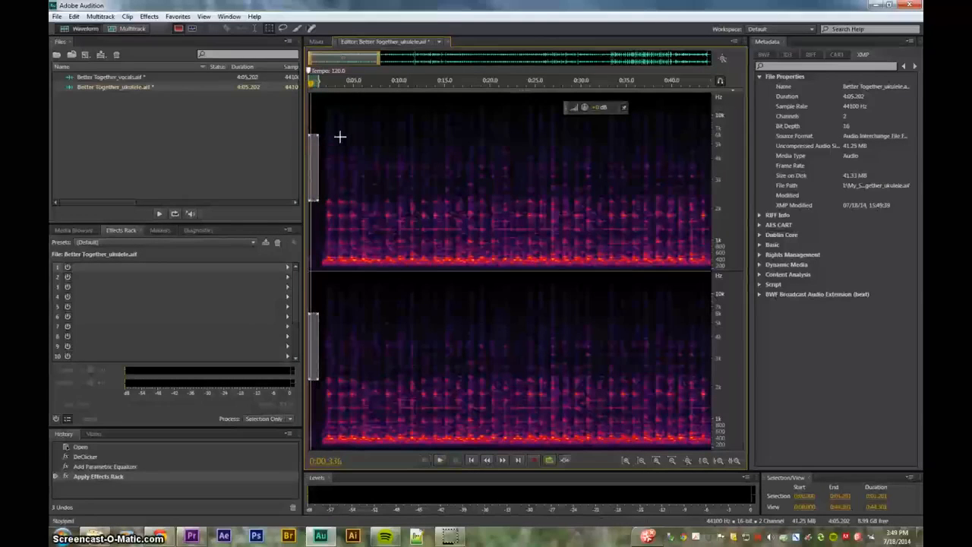
key("shift+p")
key("ctrl+a")
key("ctrl+shift+p")
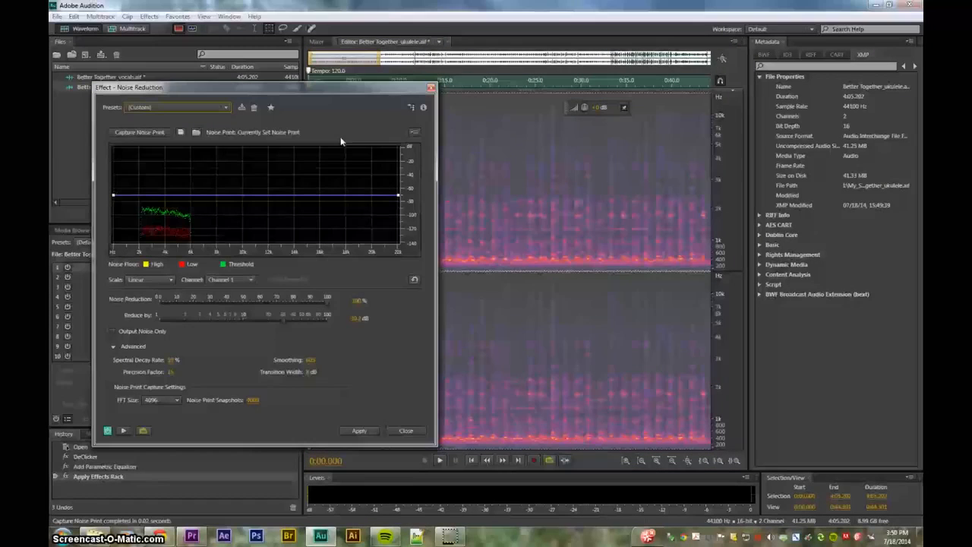
key("space")
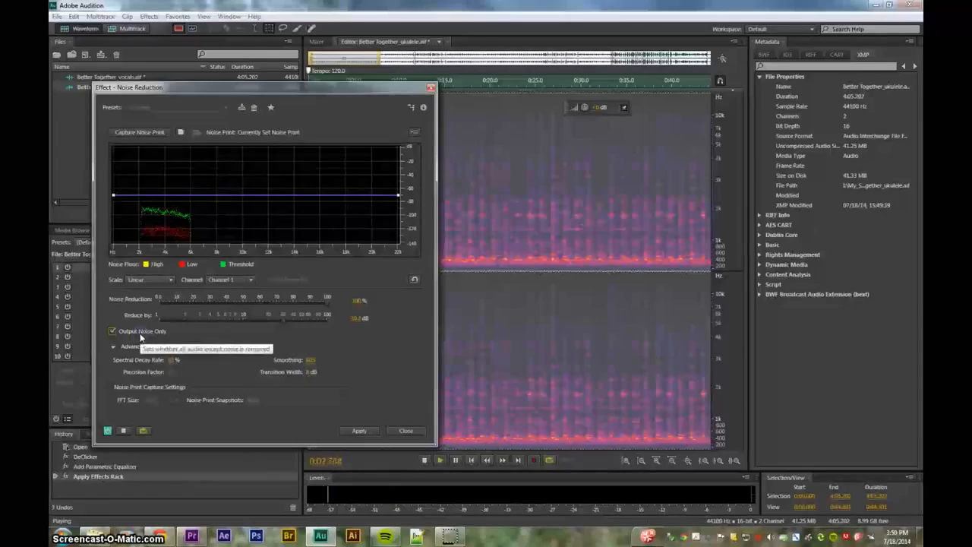
left_click(146, 331)
left_click(359, 431)
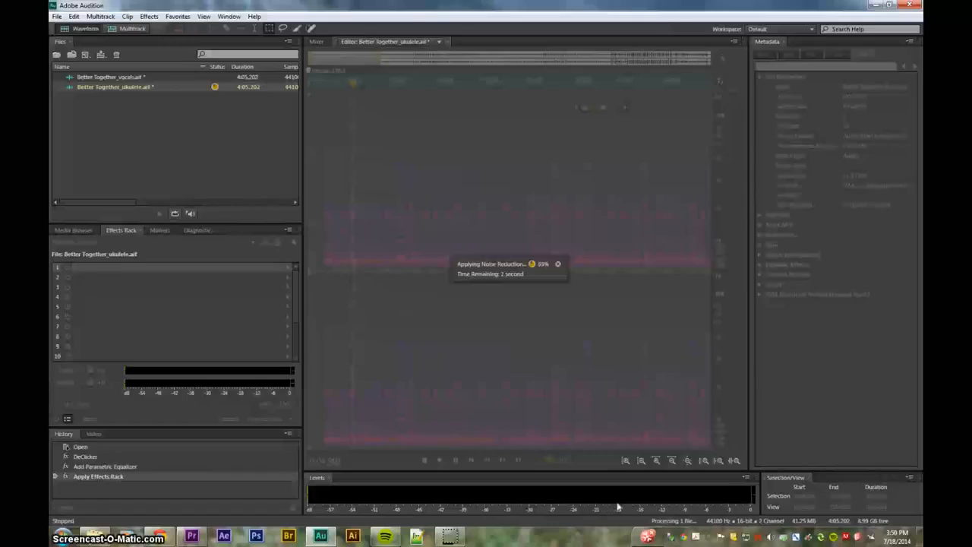
Capture a noise print from the intro's band below about 2 kHz and apply Noise Reduction to the whole ukulele file.
left_click(315, 223)
left_click_drag(322, 201, 297, 249)
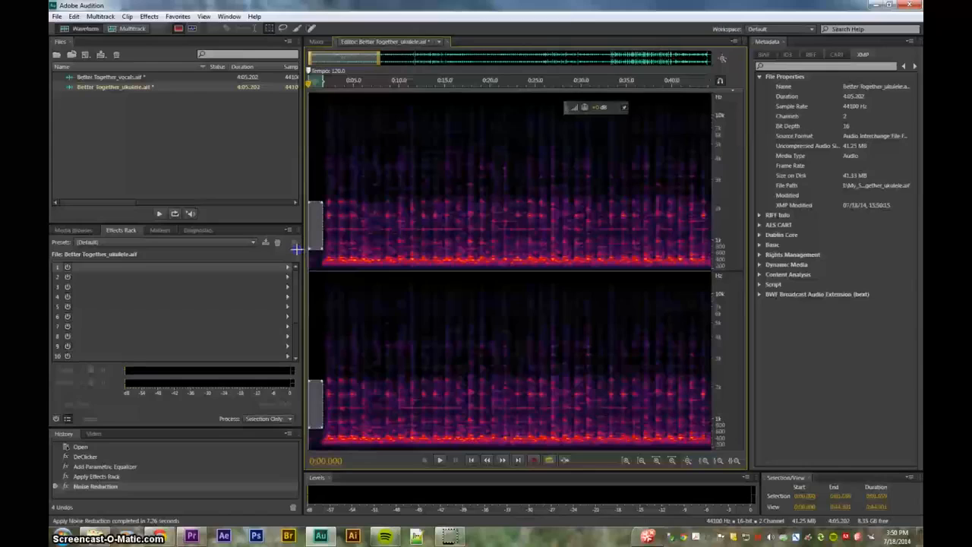
key("space")
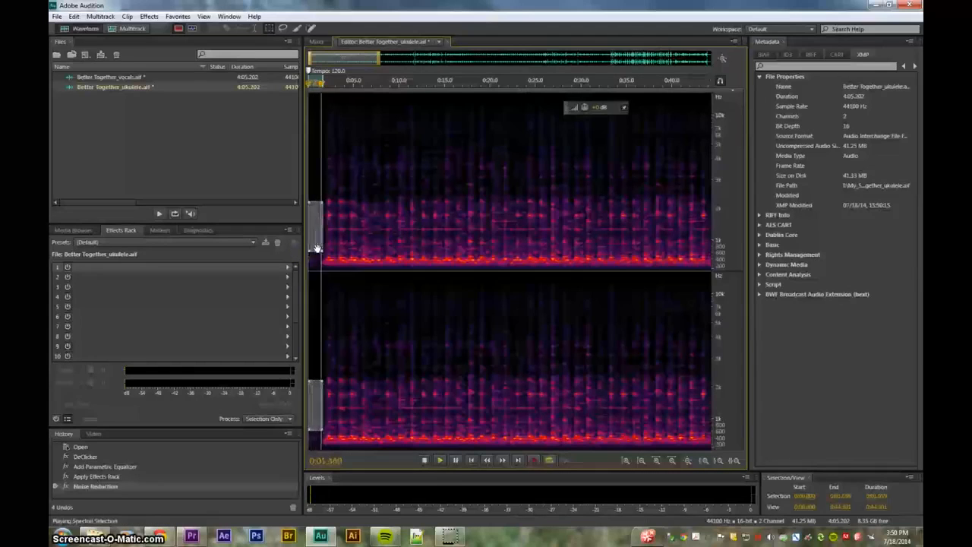
key("ctrl+shift+p")
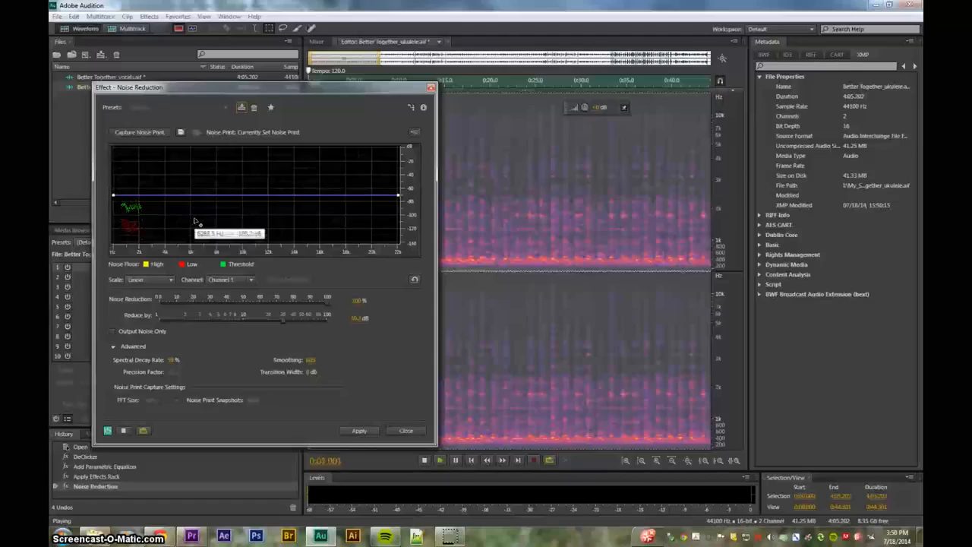
left_click(125, 332)
left_click(346, 430)
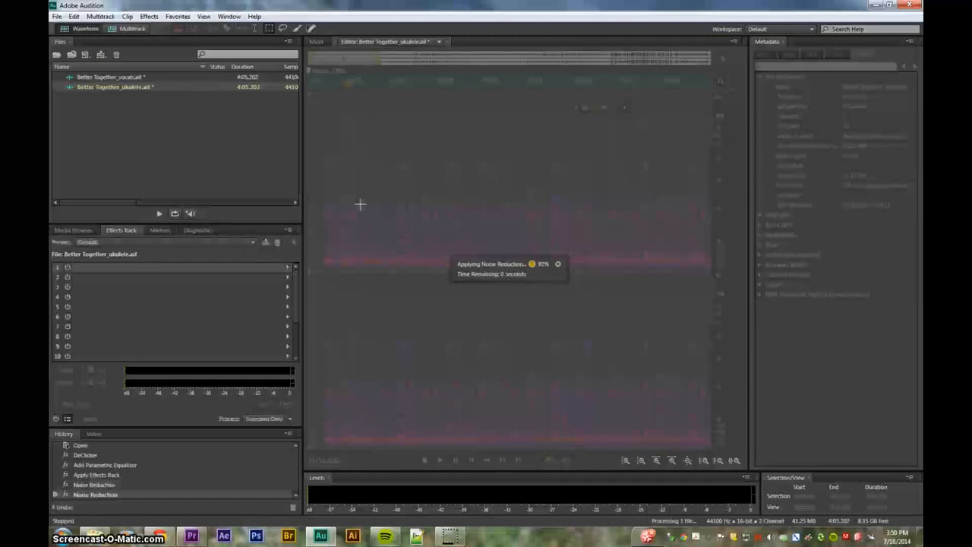
Add Amplify as the first rack effect on the ukulele file and place the playhead at about 1:01.
left_click(287, 268)
mouse_move(331, 306)
left_click(437, 306)
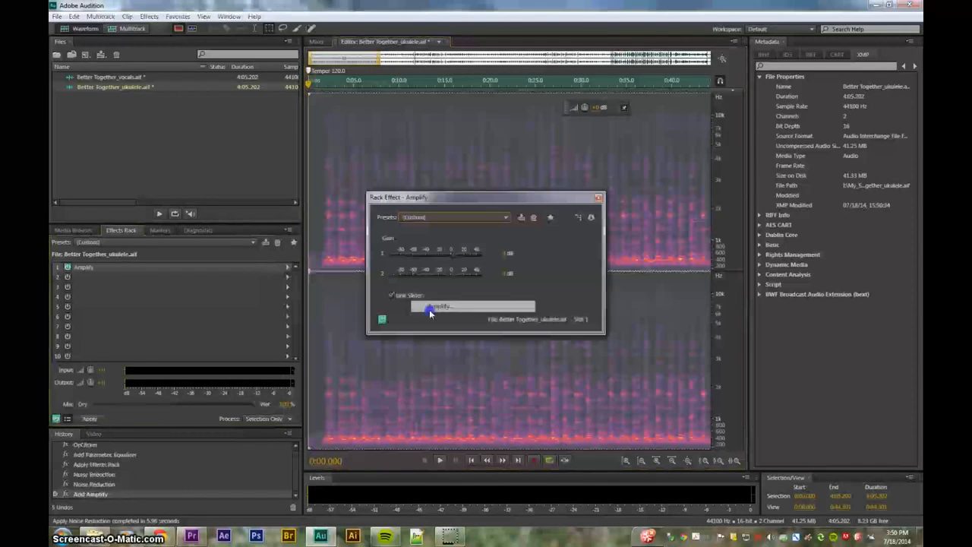
left_click_drag(541, 197, 275, 219)
left_click_drag(465, 82, 325, 91)
left_click(416, 61)
left_click_drag(401, 58, 530, 82)
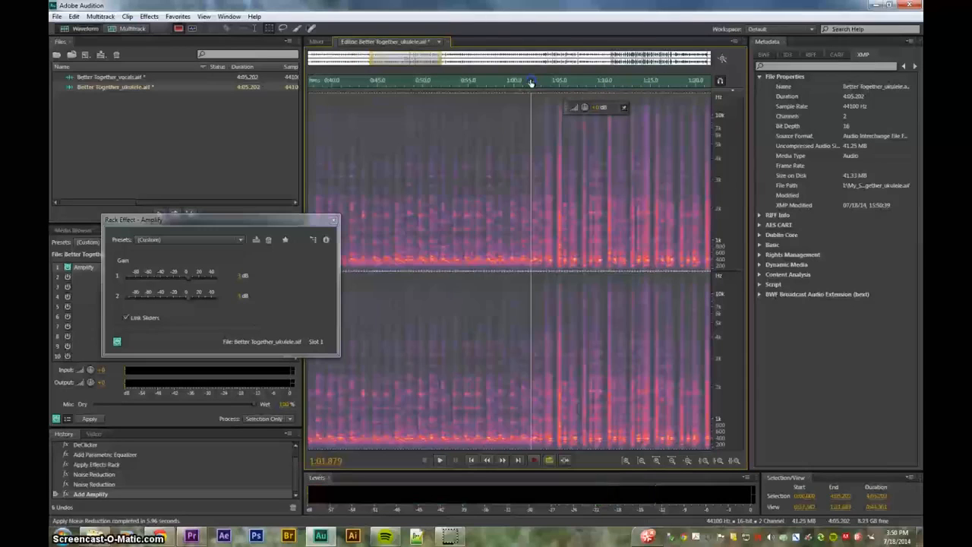
Raise the Amplify gain on both linked channels to about 7.9 dB while previewing the passage where the strumming gets louder.
key("space")
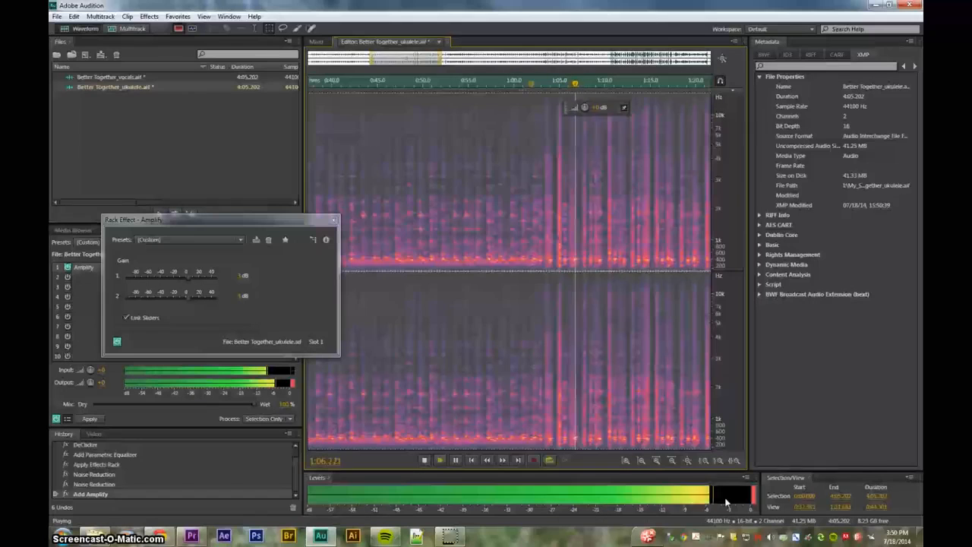
key("space")
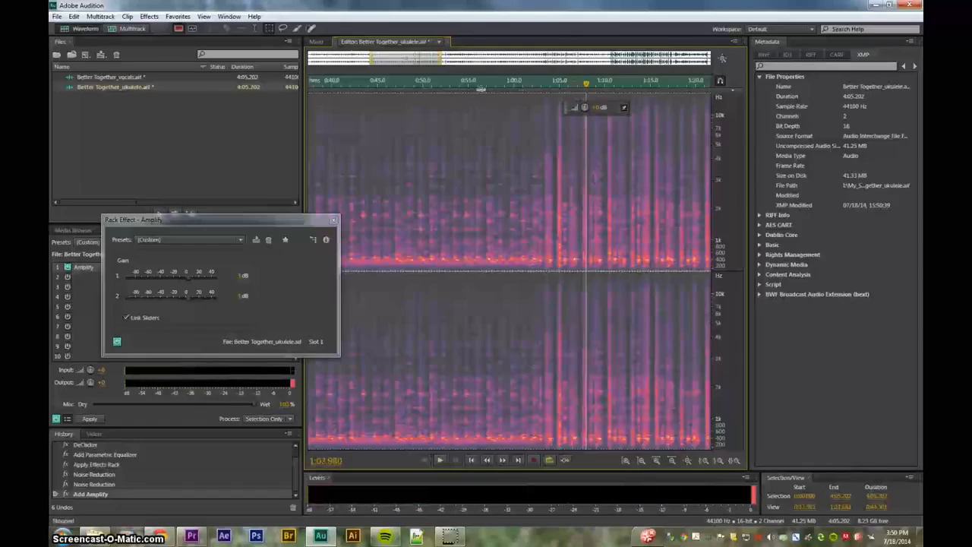
left_click_drag(198, 281, 193, 274)
key("space")
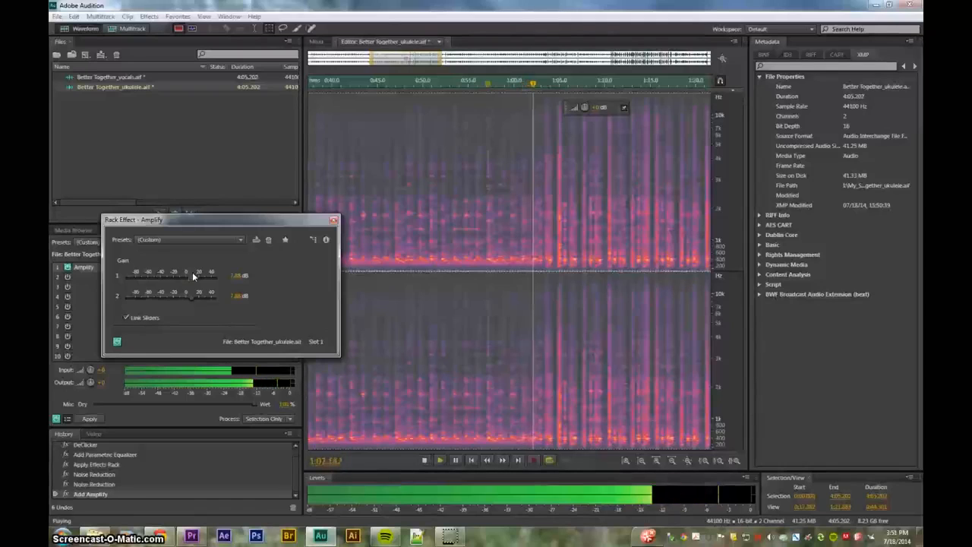
left_click(754, 497)
key("space")
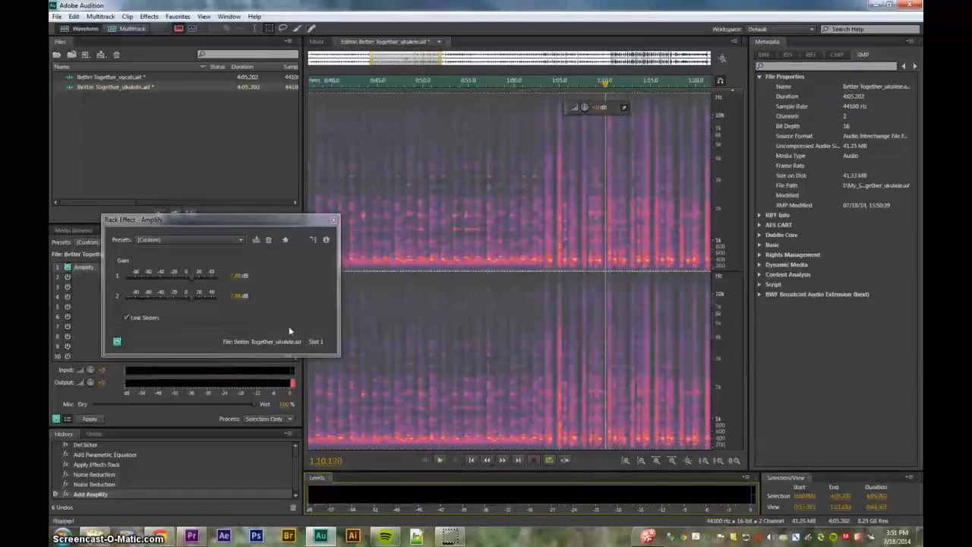
Close the Amplify settings and apply the effects rack to the entire ukulele file.
left_click(334, 219)
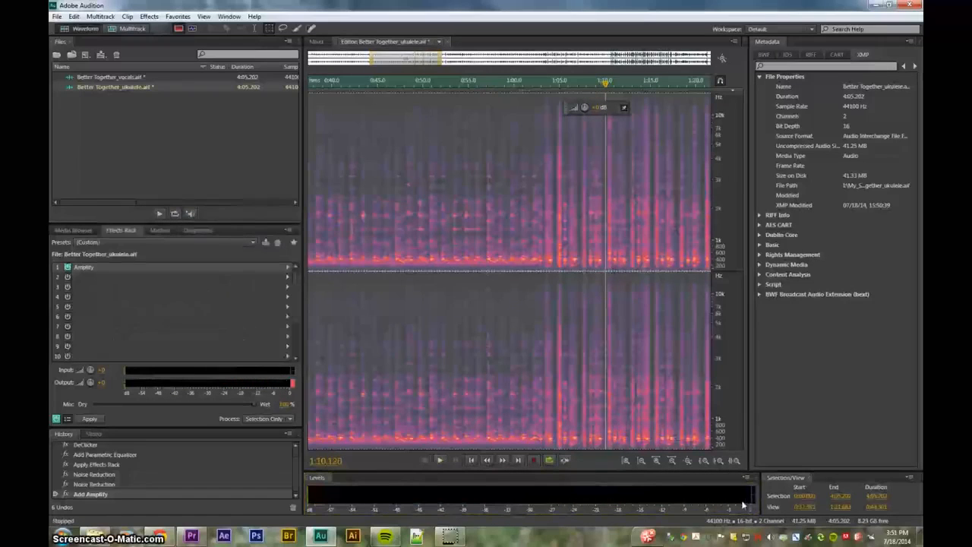
left_click(500, 144)
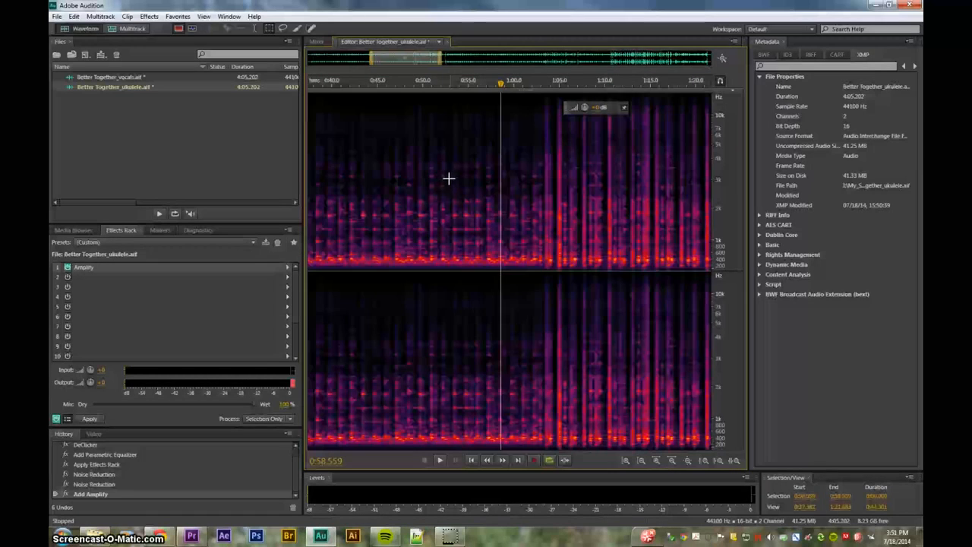
scroll(392, 85, "up", 1)
left_click_drag(399, 61, 303, 65)
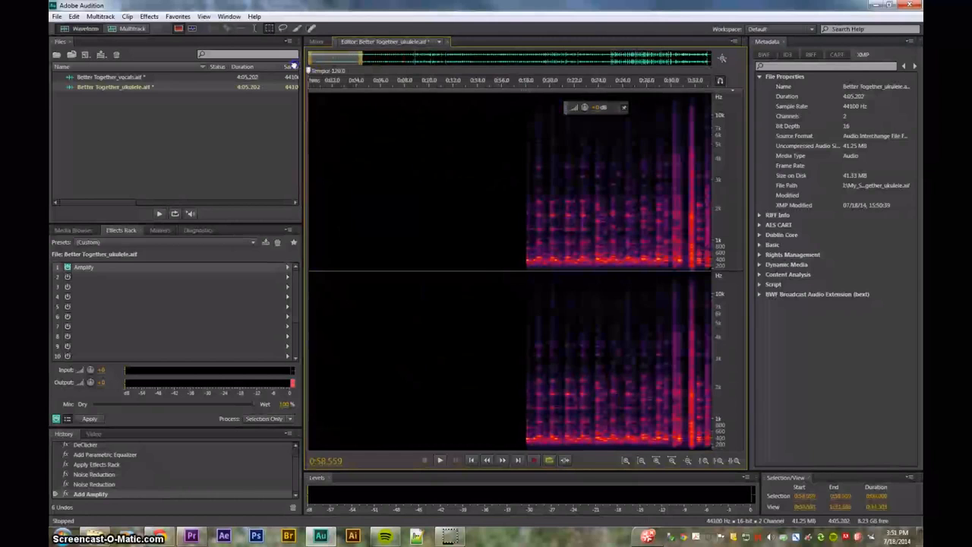
left_click(89, 419)
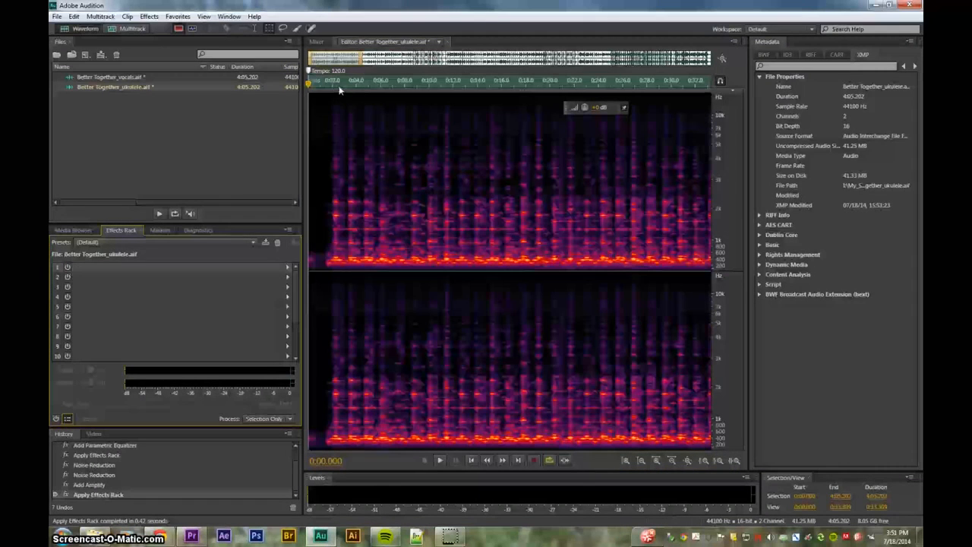
Capture a noise print from the highest frequencies of the amplified ukulele's silent intro and apply Noise Reduction to the entire file.
left_click_drag(332, 103, 292, 212)
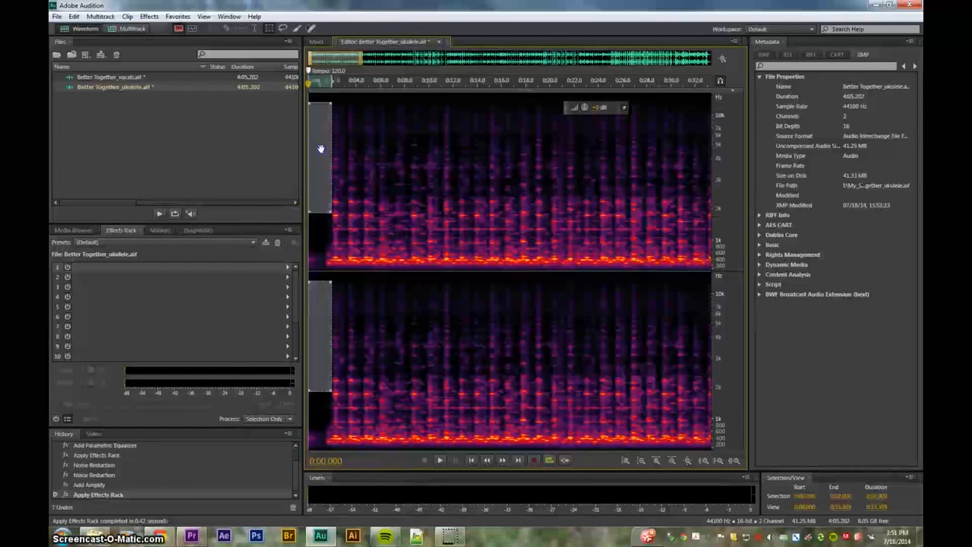
left_click(363, 177)
left_click_drag(320, 144, 304, 82)
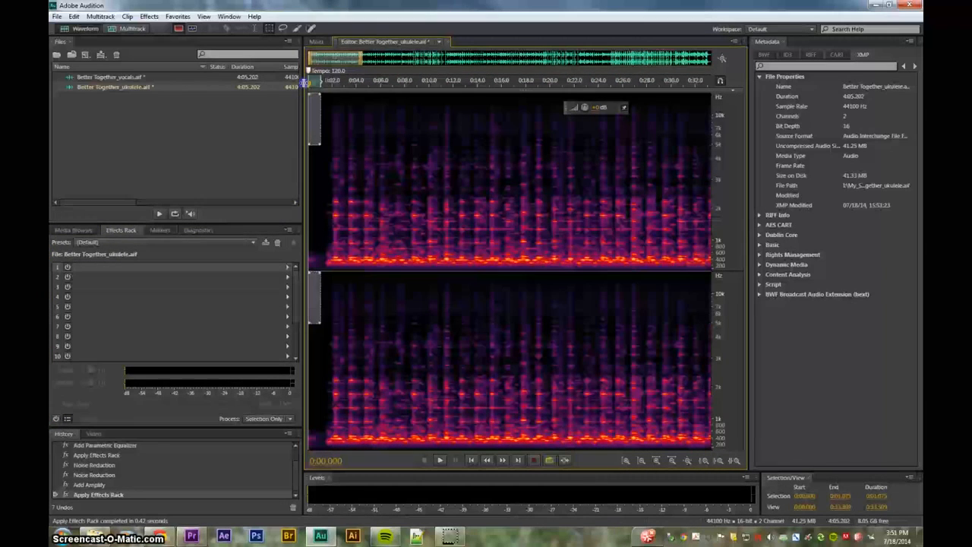
key("shift+p")
key("ctrl+a")
key("ctrl+shift+p")
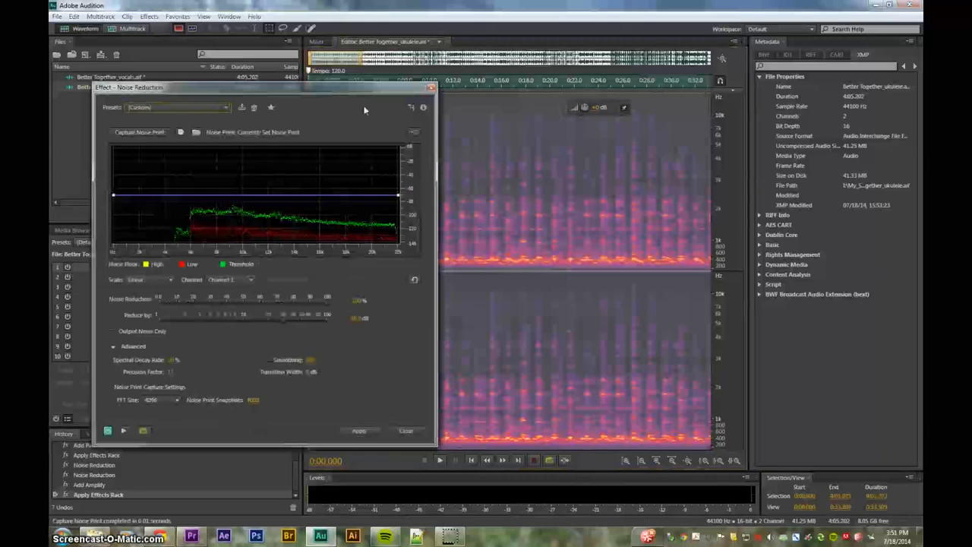
key("space")
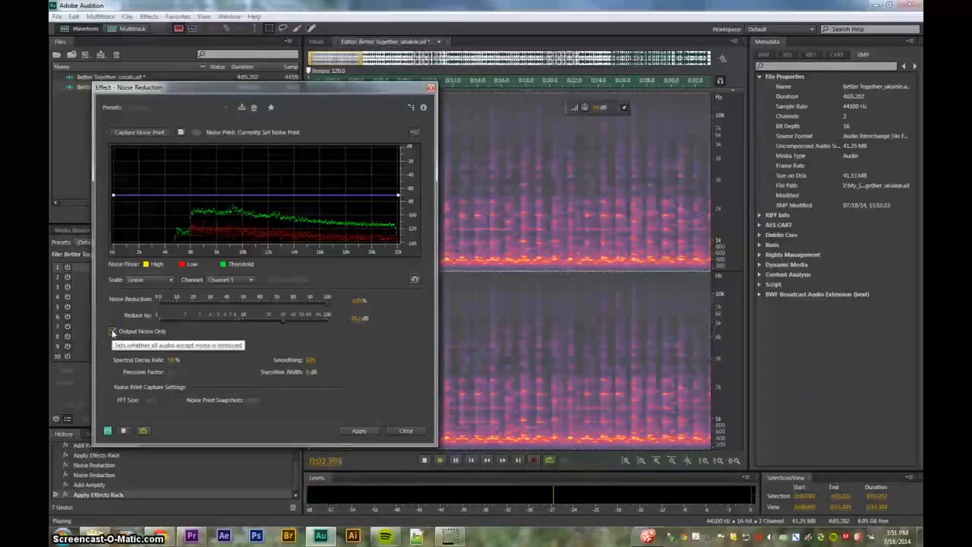
left_click(357, 430)
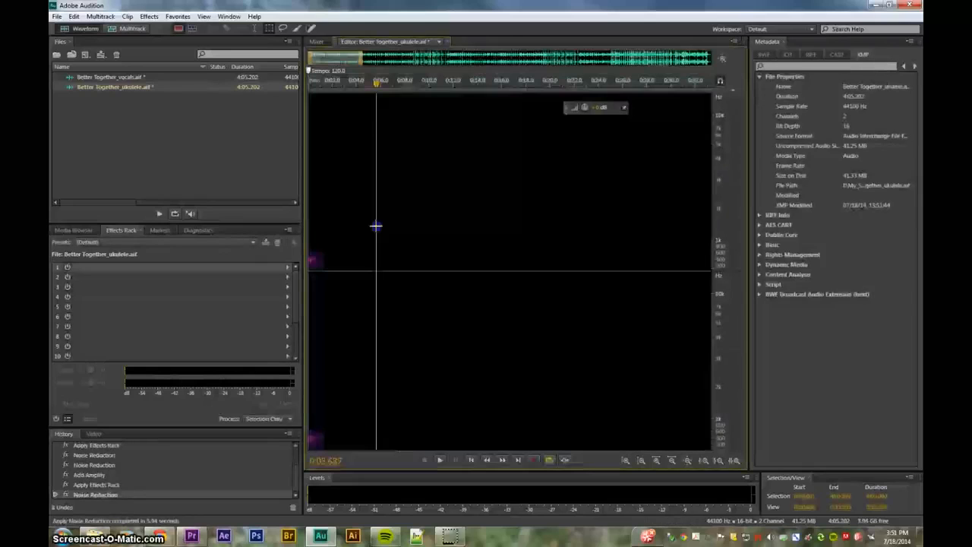
Capture a noise print from the lowest frequencies of the silent intro and open Noise Reduction for the entire ukulele file.
left_click_drag(321, 245, 304, 287)
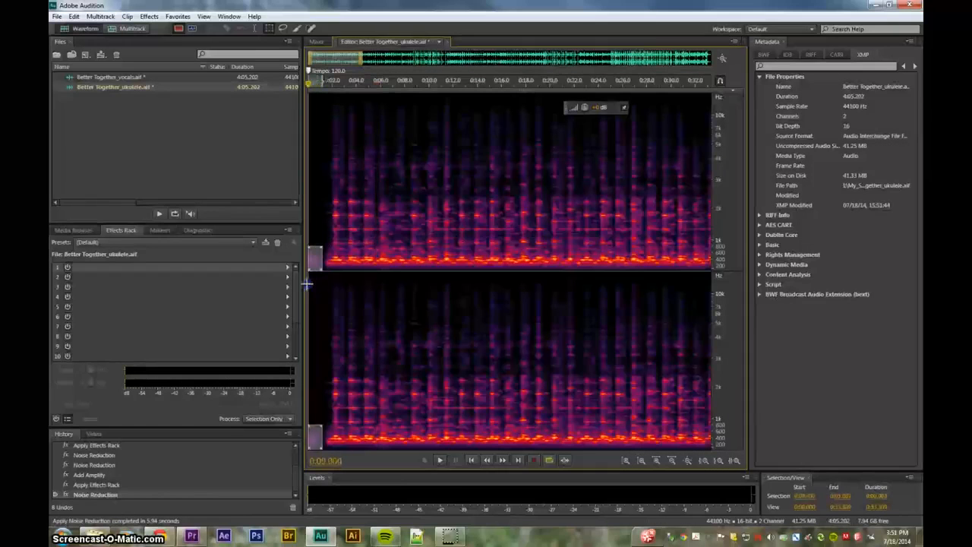
key("space")
key("space")
left_click_drag(309, 260, 300, 262)
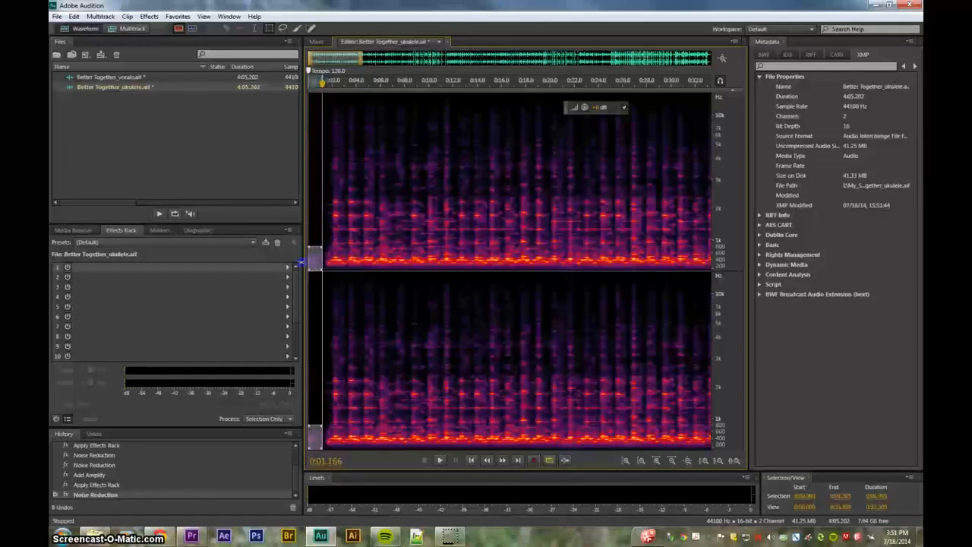
key("shift+p")
key("ctrl+a")
key("ctrl+shift+p")
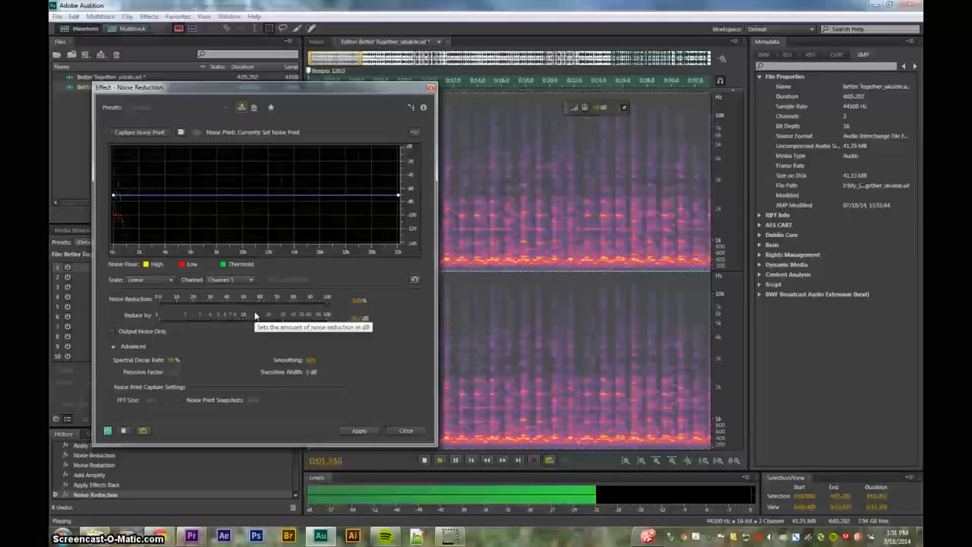
Preview only the removed noise and lower the low-frequency end of the noise reduction curve to about -119 dB.
left_click(127, 332)
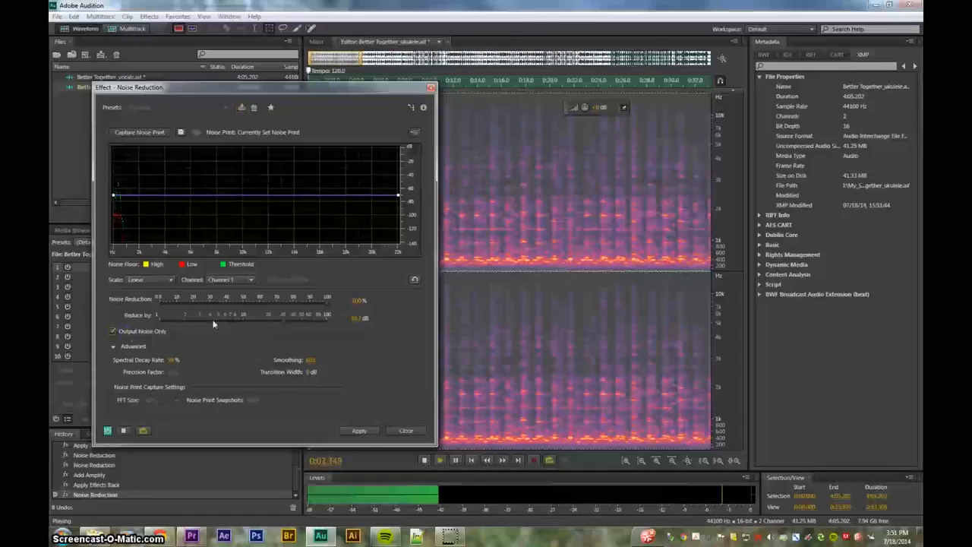
left_click_drag(137, 202, 121, 225)
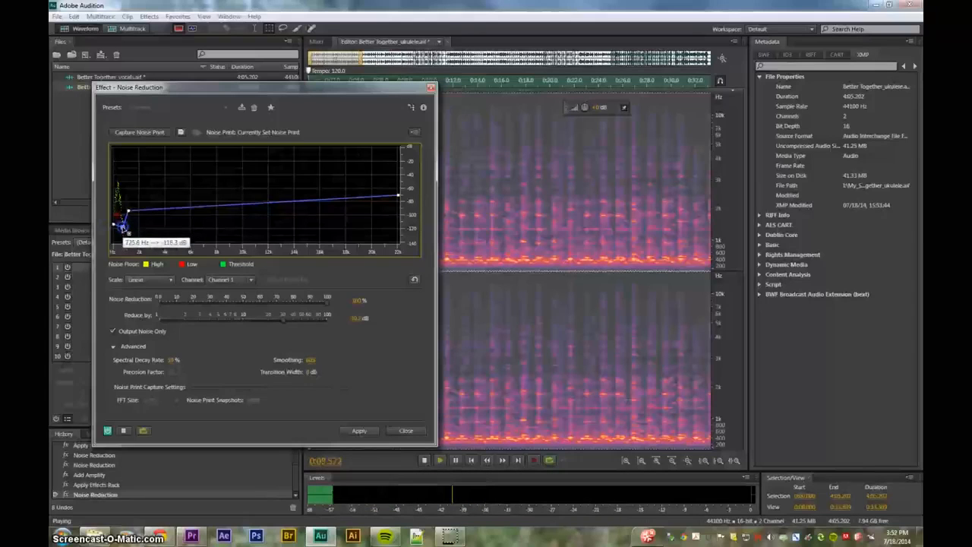
mouse_move(129, 217)
left_mouse_down()
mouse_move(128, 228)
mouse_move(115, 228)
left_mouse_up()
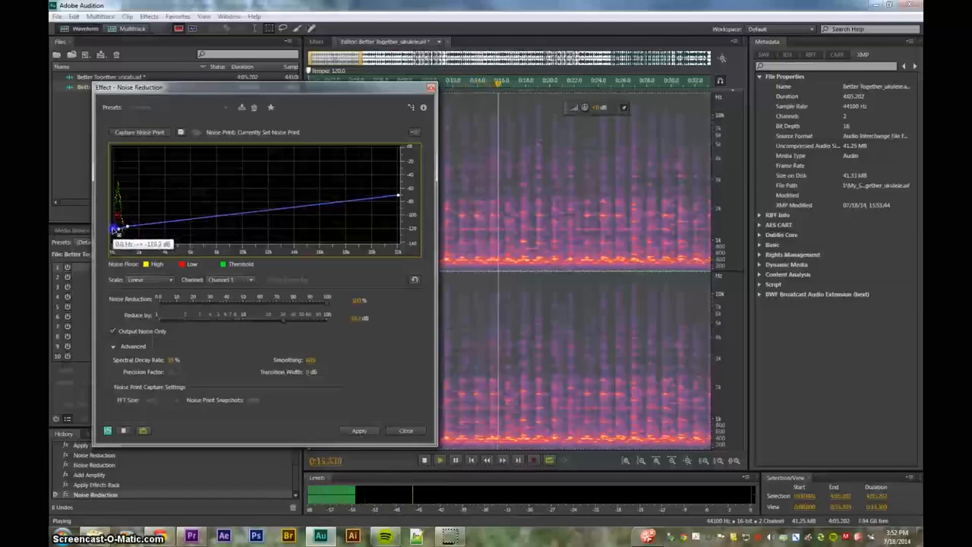
Apply Noise Reduction to the entire ukulele file at about 86% with noise-only output turned off.
left_click_drag(326, 304, 304, 305)
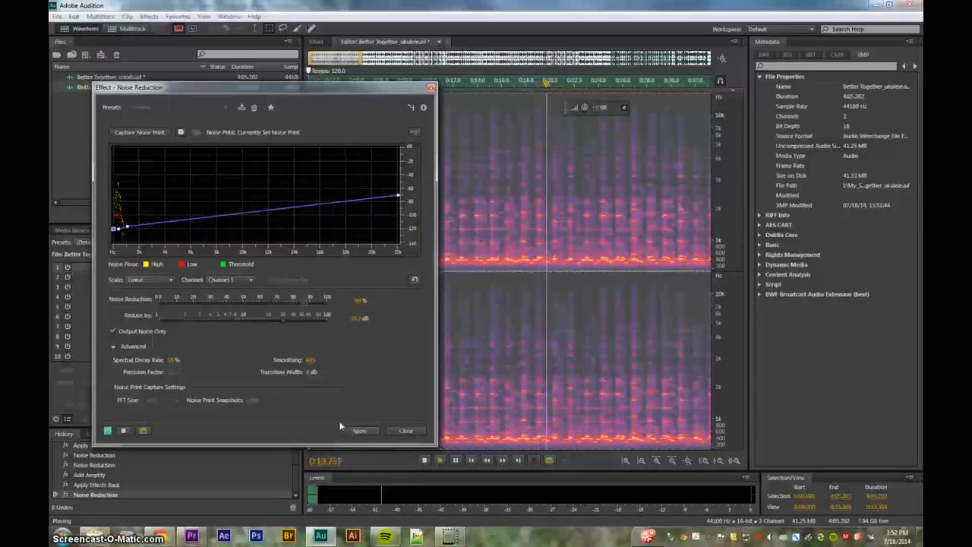
left_click(114, 331)
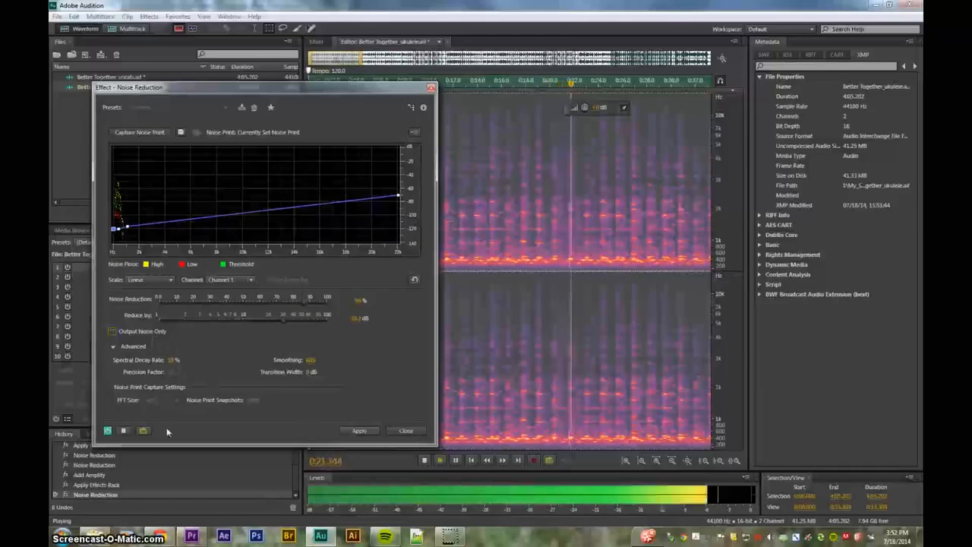
left_click(107, 432)
left_click(106, 431)
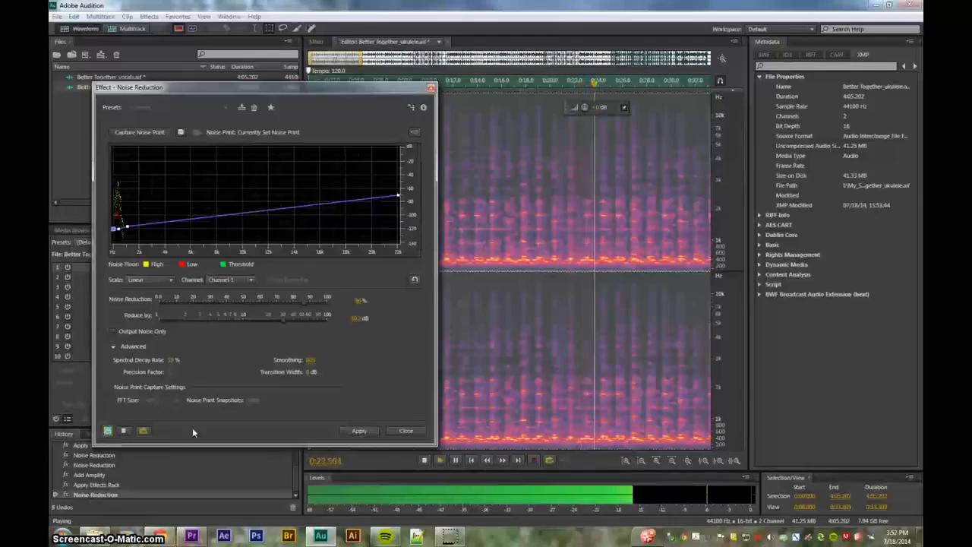
left_click(359, 431)
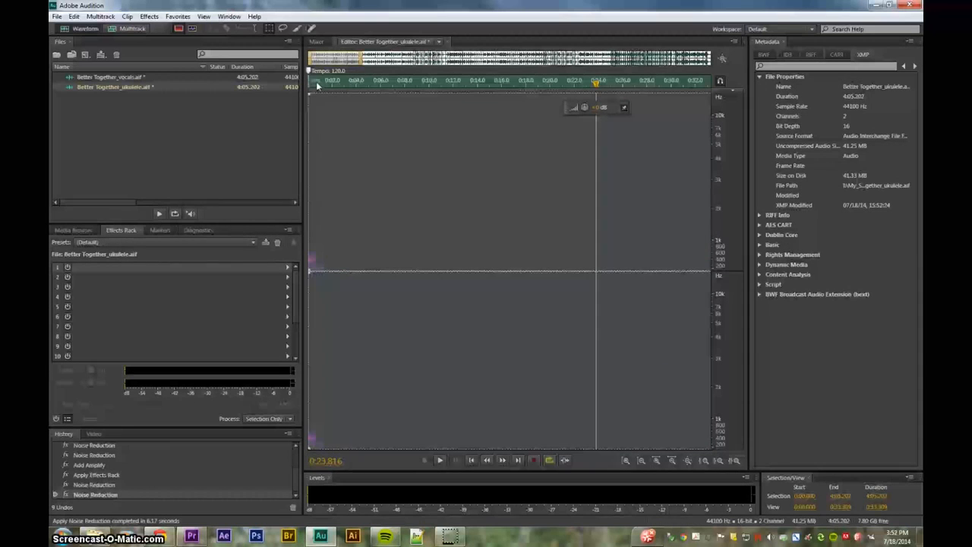
Play the start of the cleaned ukulele and briefly view the vocals file before returning to the ukulele.
left_click(316, 82)
key("space")
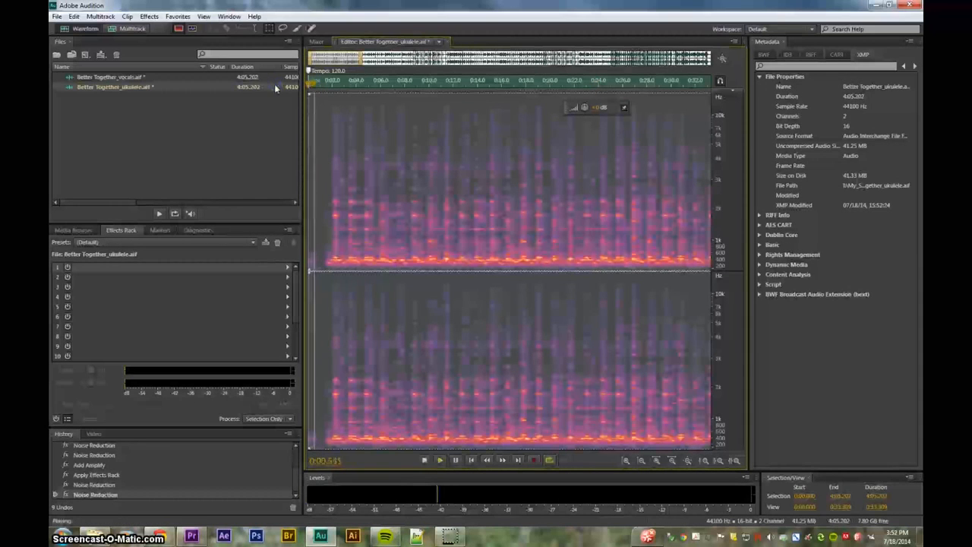
key("space")
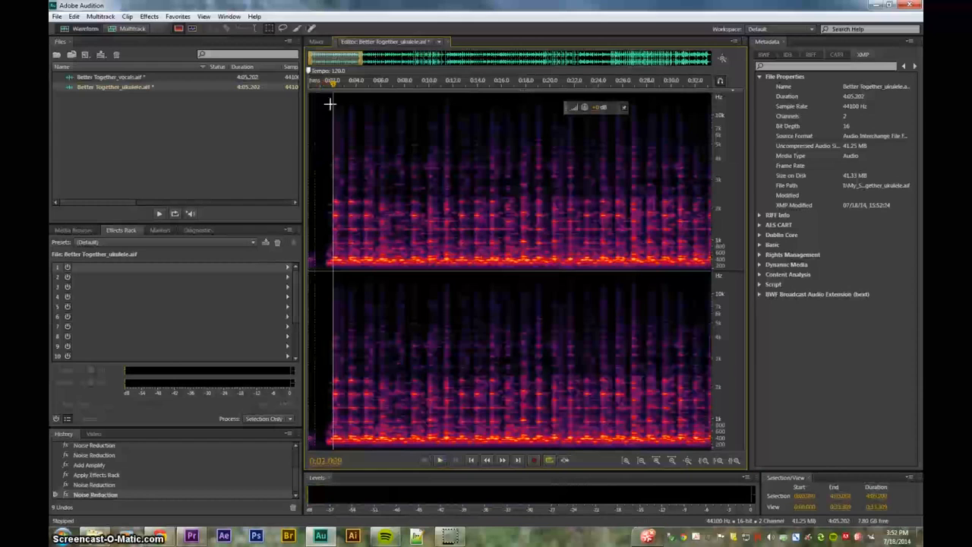
double_click(132, 77)
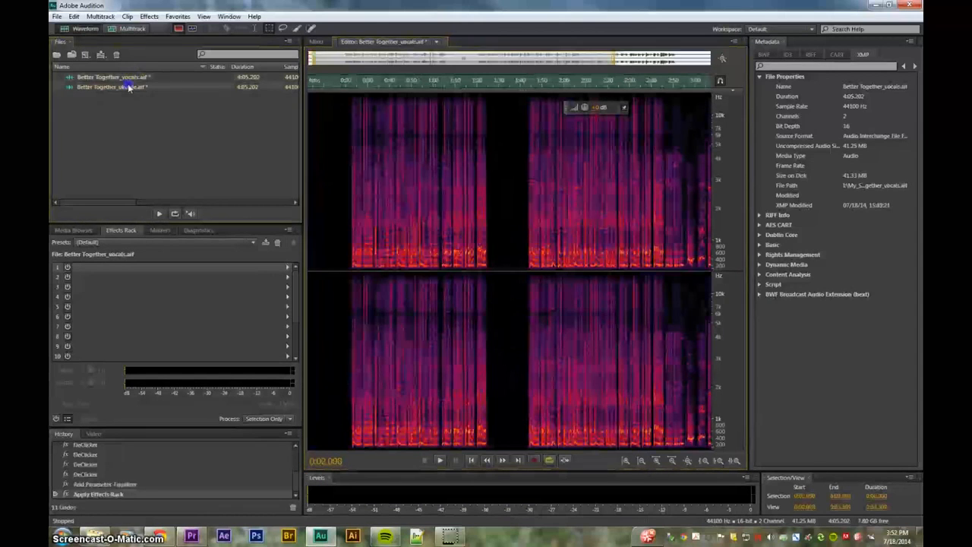
double_click(128, 86)
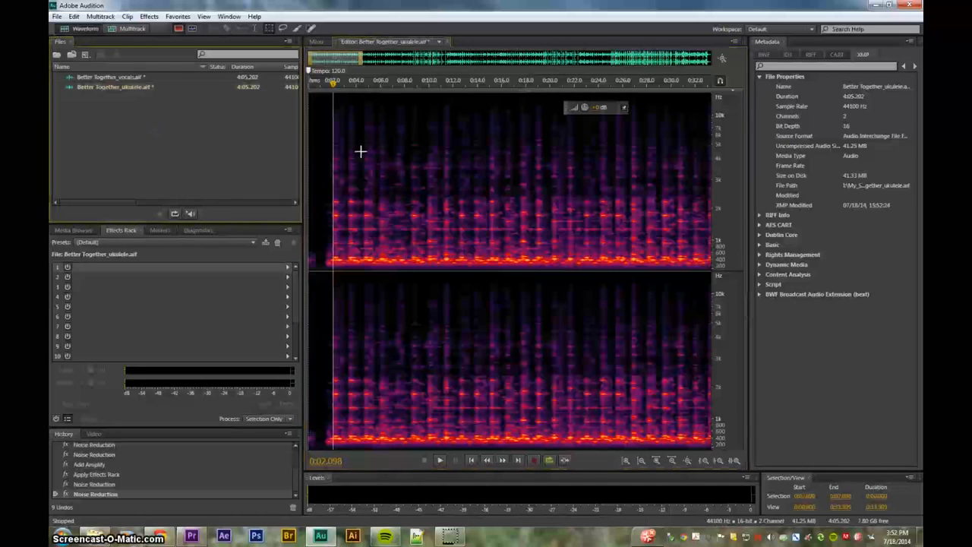
Create a new multitrack session named Better Together, stored in the Better Together folder.
left_click(129, 30)
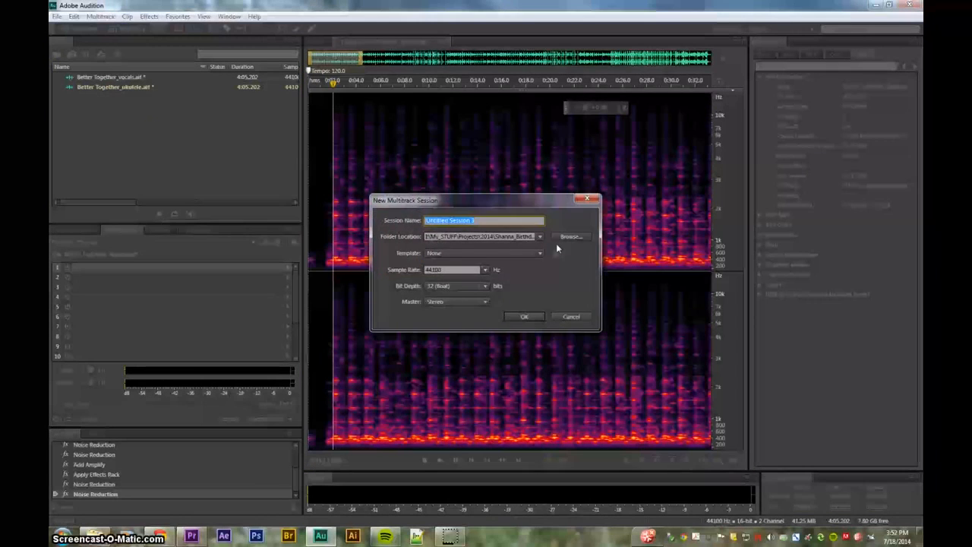
left_click(564, 238)
left_click_drag(572, 307, 571, 328)
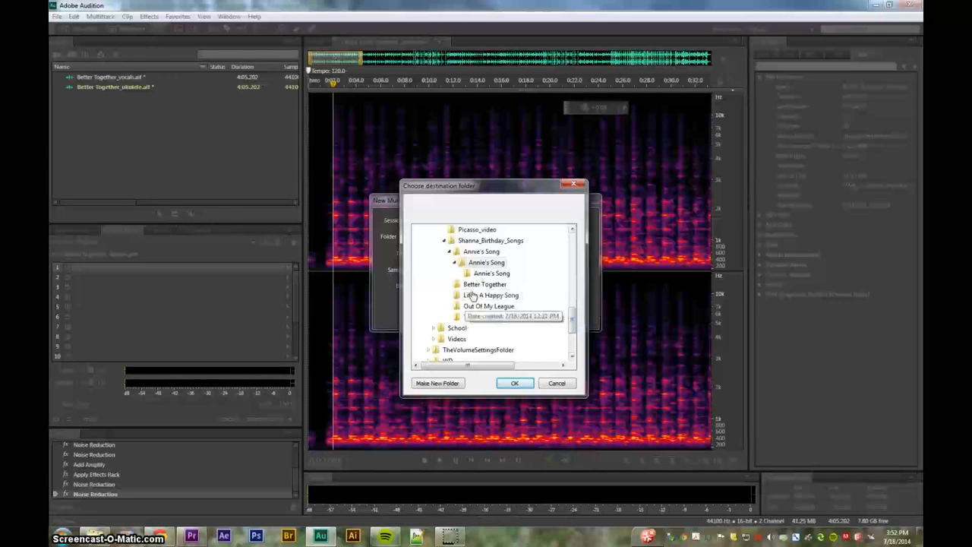
left_click(480, 286)
left_click(509, 383)
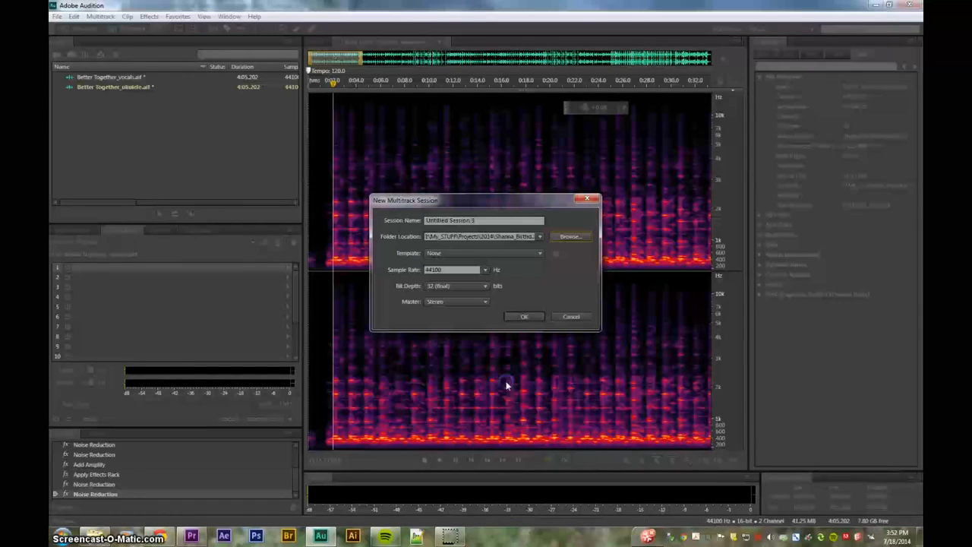
left_click_drag(497, 221, 319, 220)
type("Better Together")
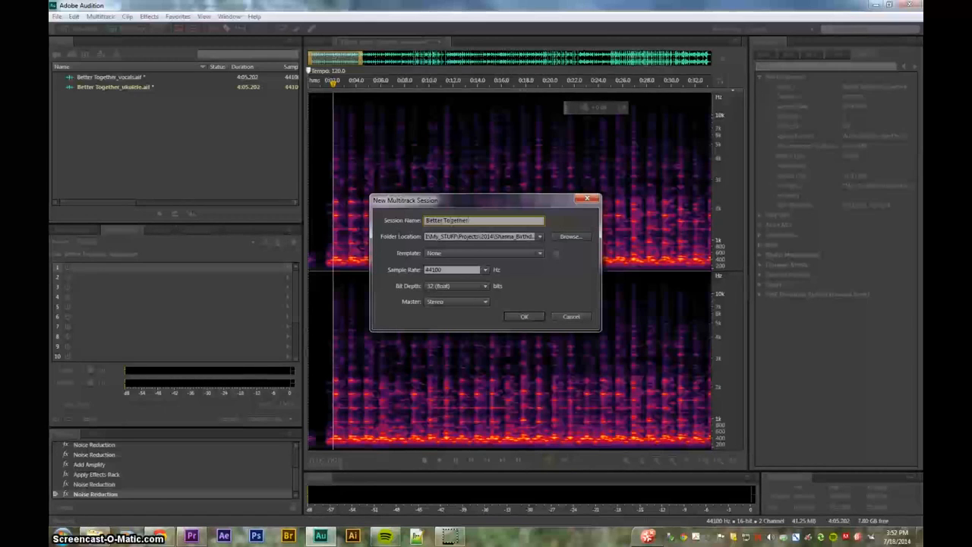
left_click(517, 317)
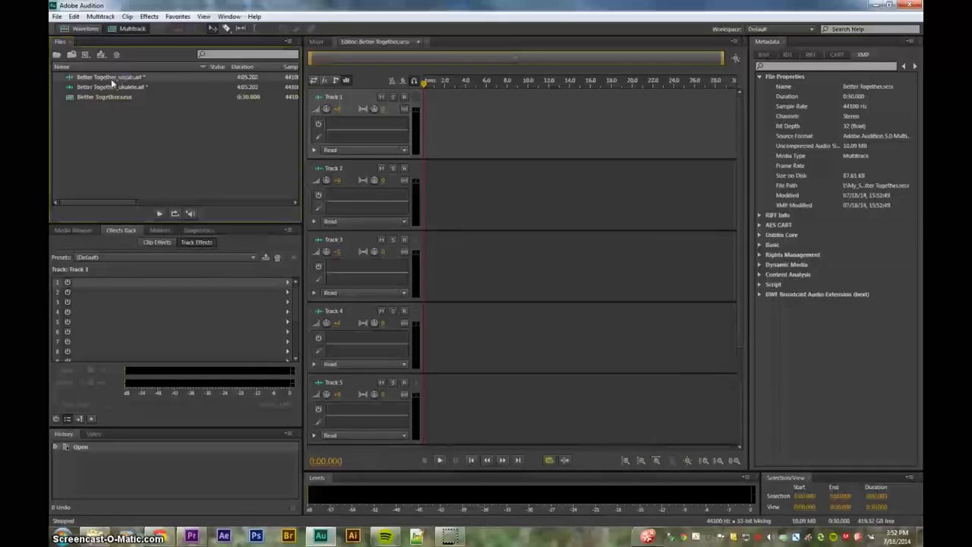
Add the Better Together vocals recording at the start of Track 1.
left_click_drag(184, 80, 424, 125)
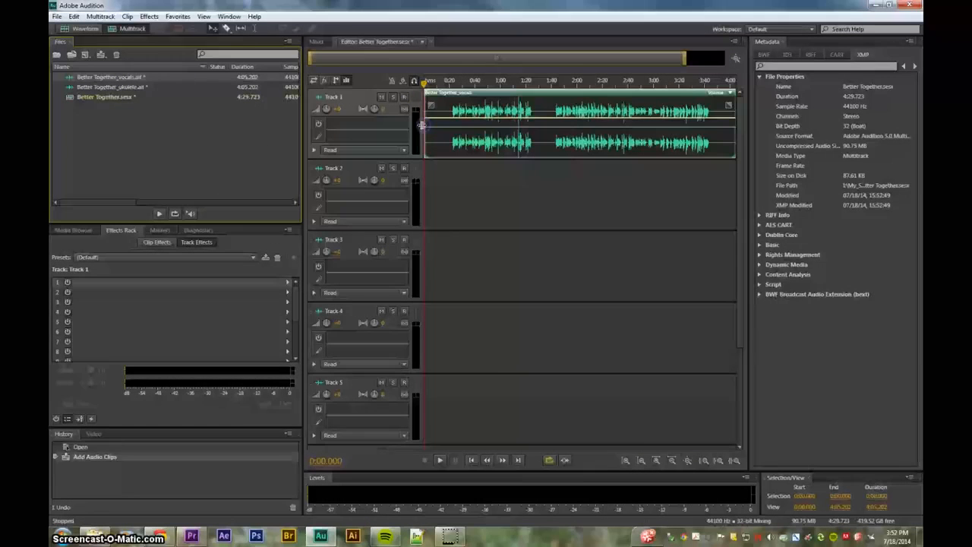
left_click(138, 88)
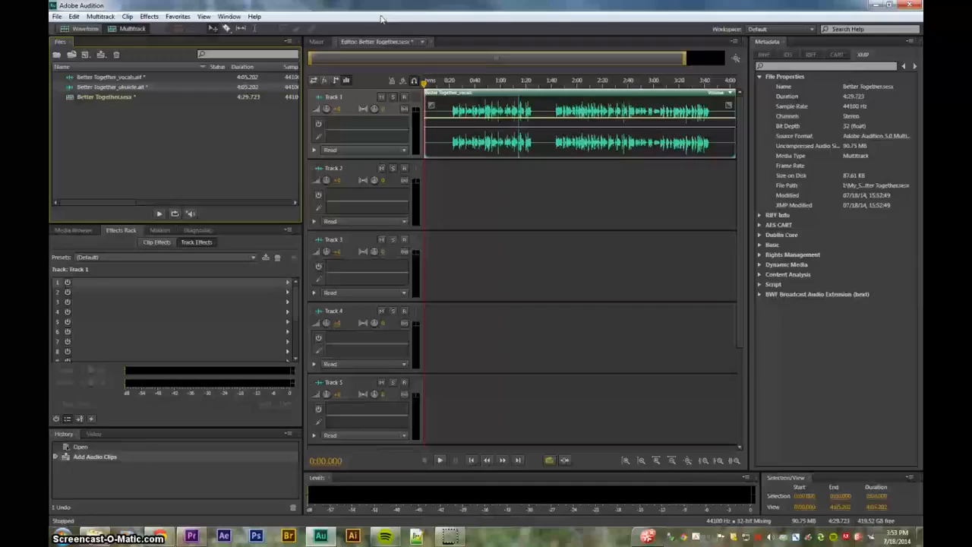
Examine the session's file properties in its XMP metadata.
left_click(230, 17)
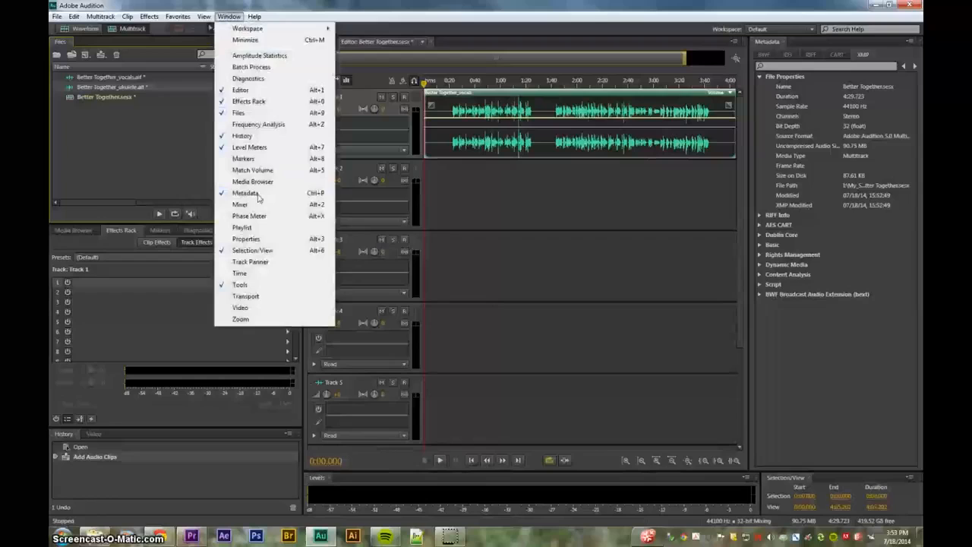
left_click(251, 193)
left_click(763, 54)
left_click(863, 55)
left_click(759, 77)
left_click(759, 77)
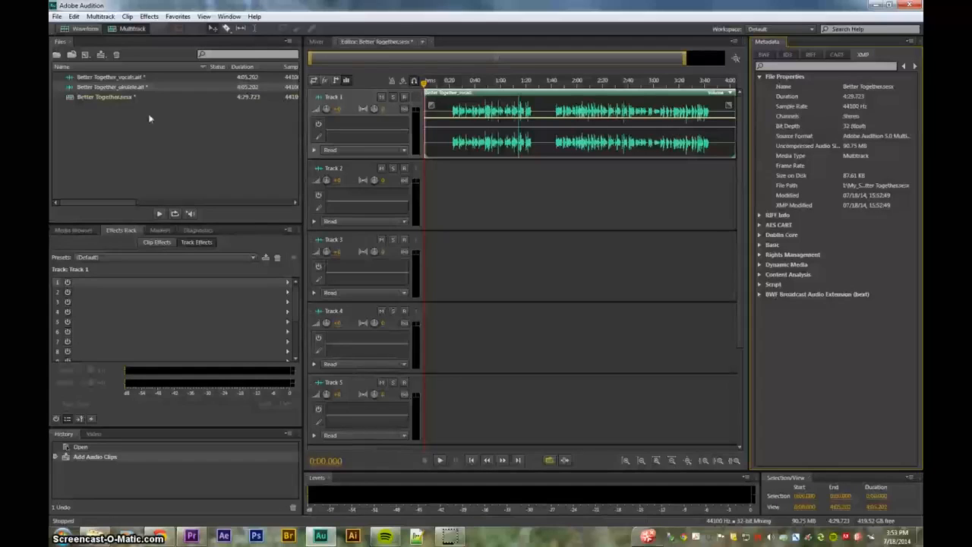
Add the Better Together ukulele recording at the start of Track 2.
left_click(116, 97)
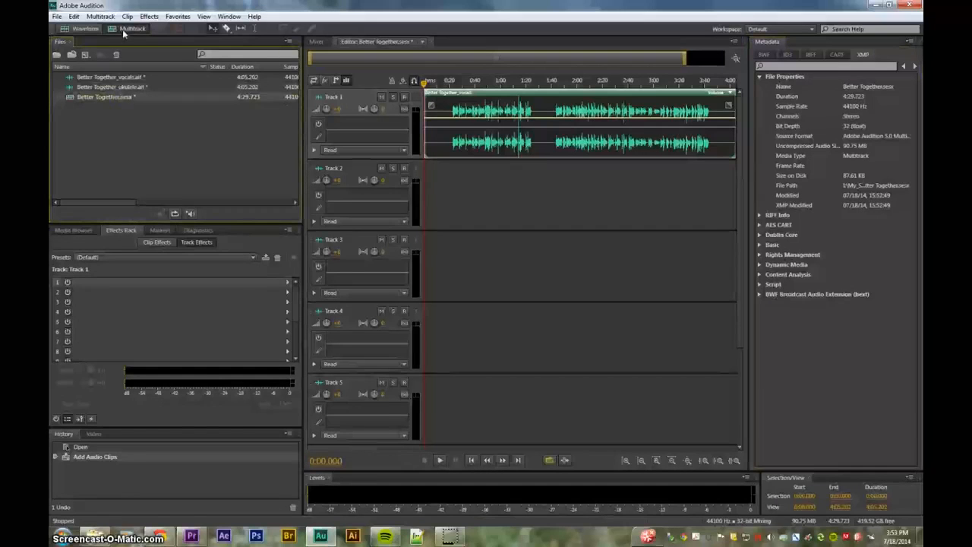
left_click(223, 130)
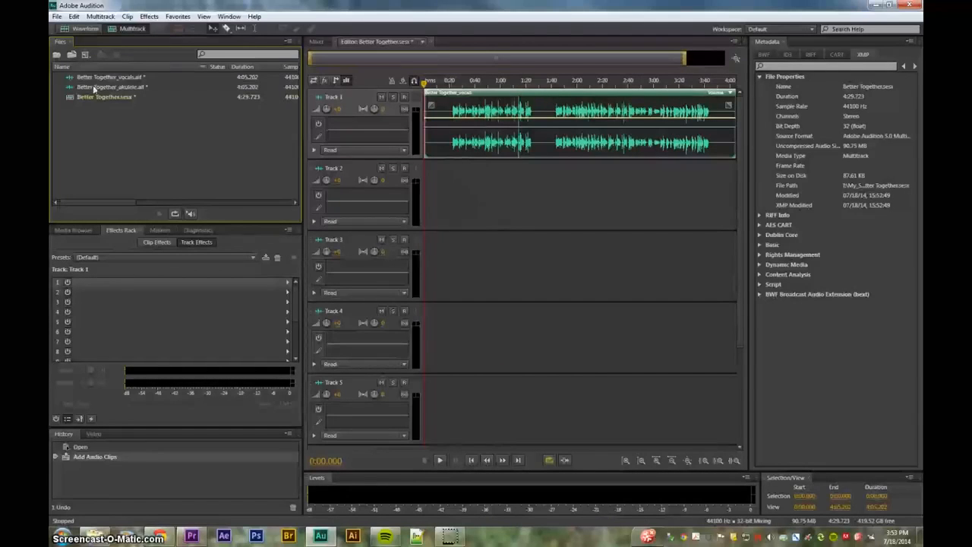
left_click_drag(96, 88, 426, 194)
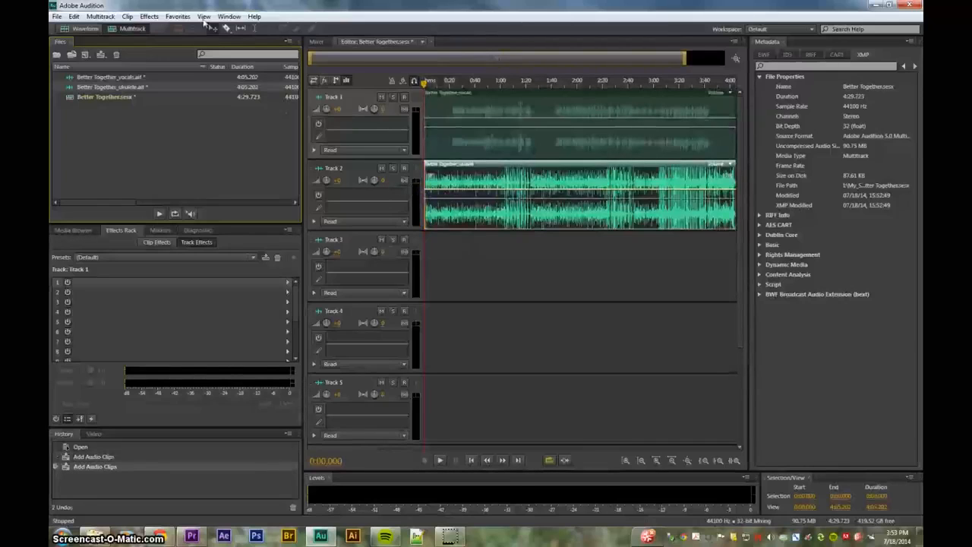
View the ukulele recording in the waveform editor, return to the multitrack session and deselect the clips.
left_click(87, 32)
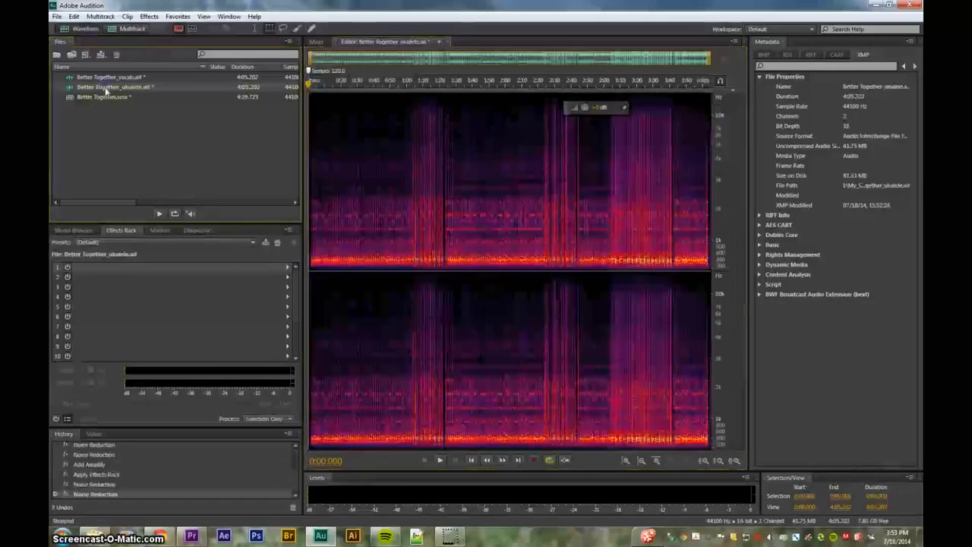
left_click(228, 16)
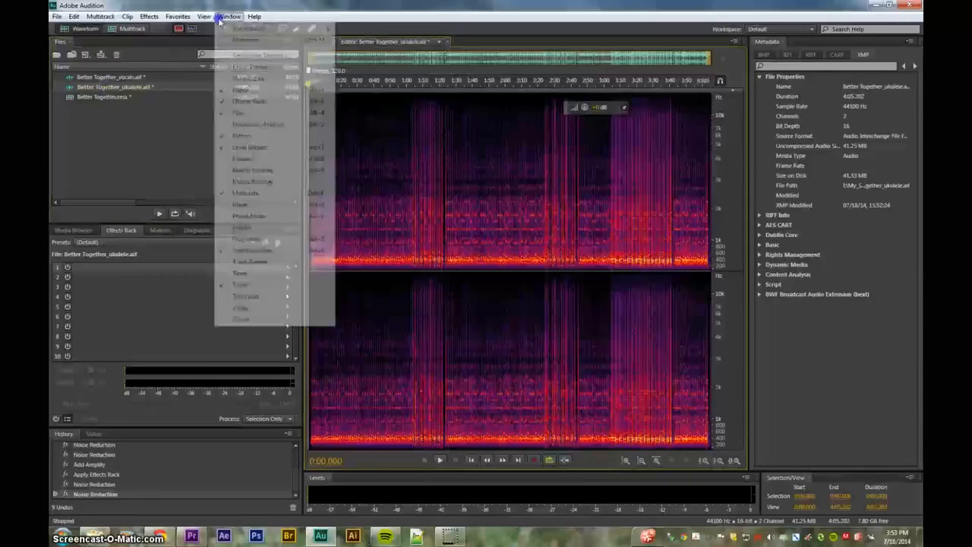
left_click(175, 158)
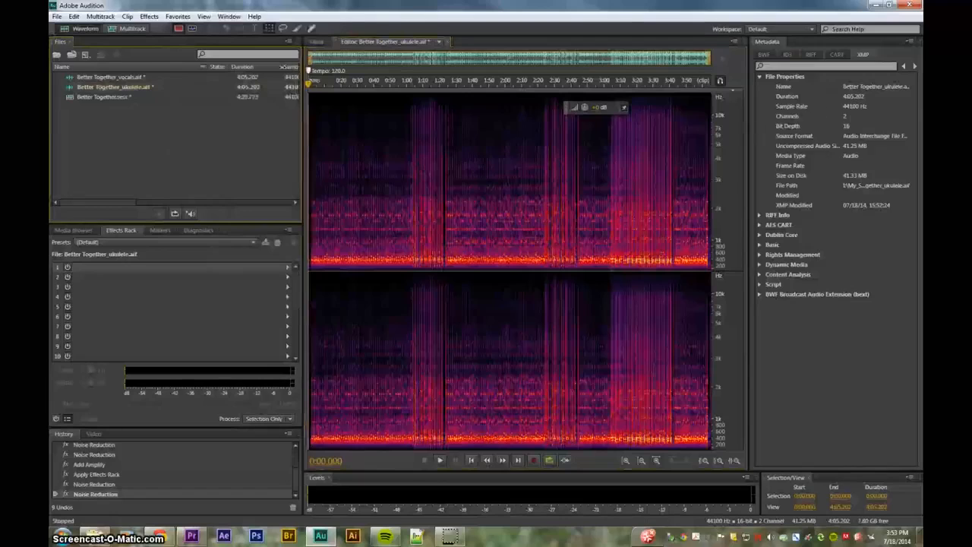
left_click(112, 29)
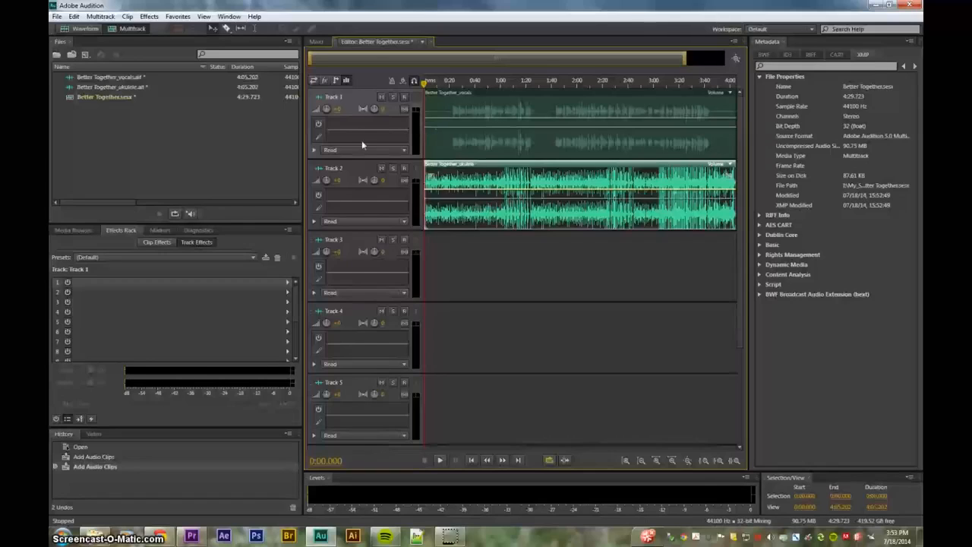
left_click(451, 248)
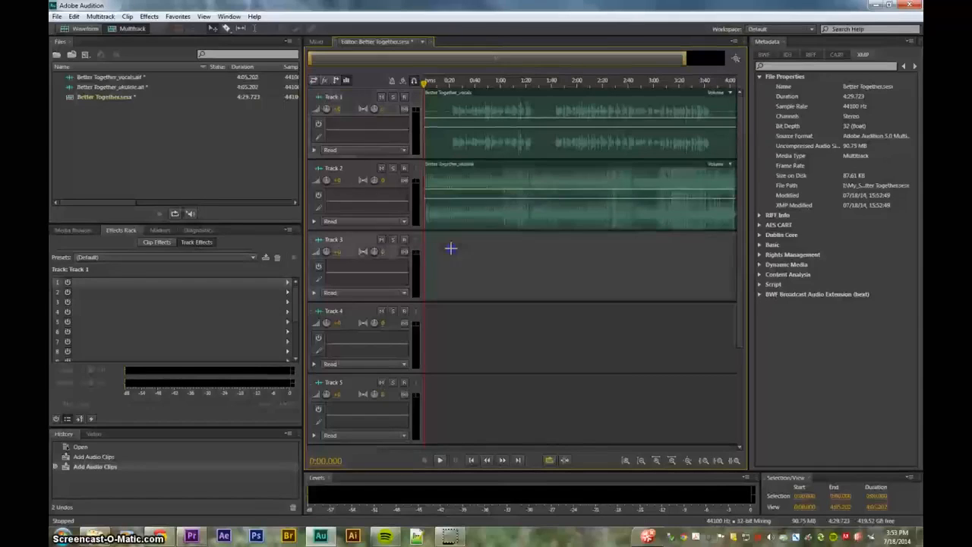
left_click(390, 127)
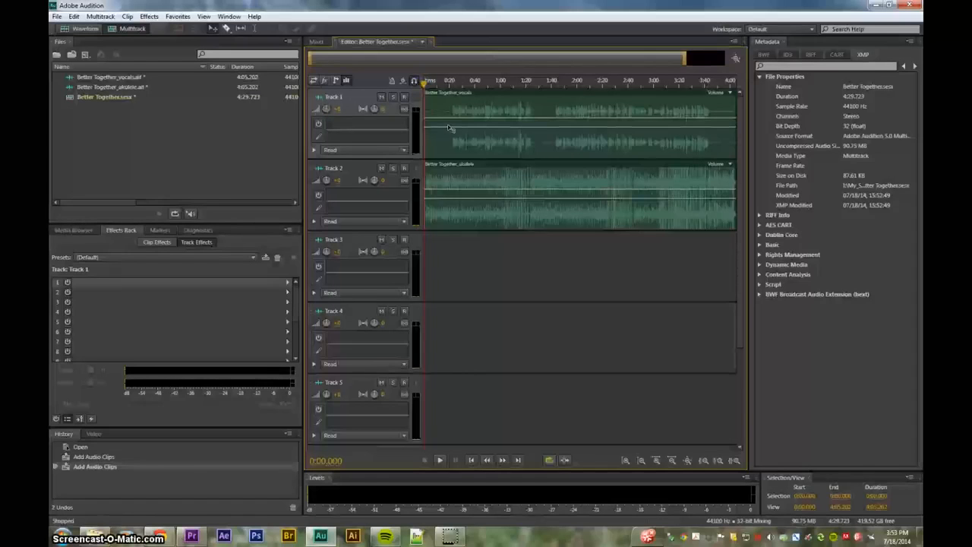
Trim about 1 second from the start of the ukulele clip and about 22 seconds of silence from the start of the vocals clip.
scroll(439, 129, "up", 5)
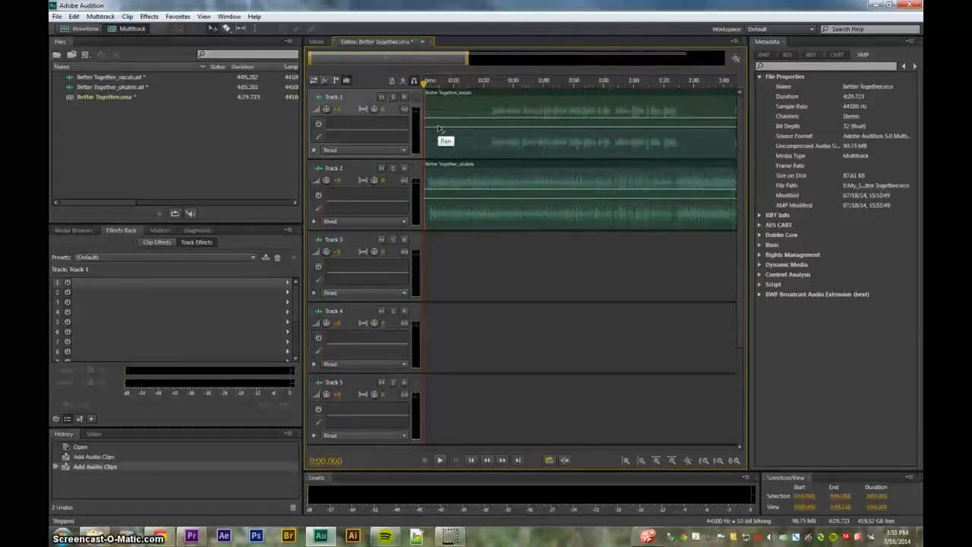
scroll(439, 129, "up", 2)
left_click(447, 187)
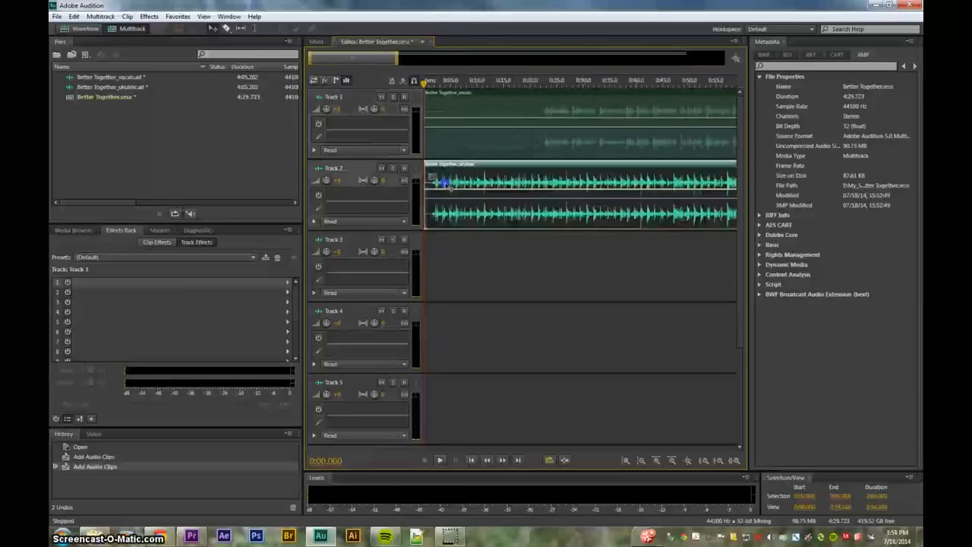
left_click_drag(425, 201, 429, 201)
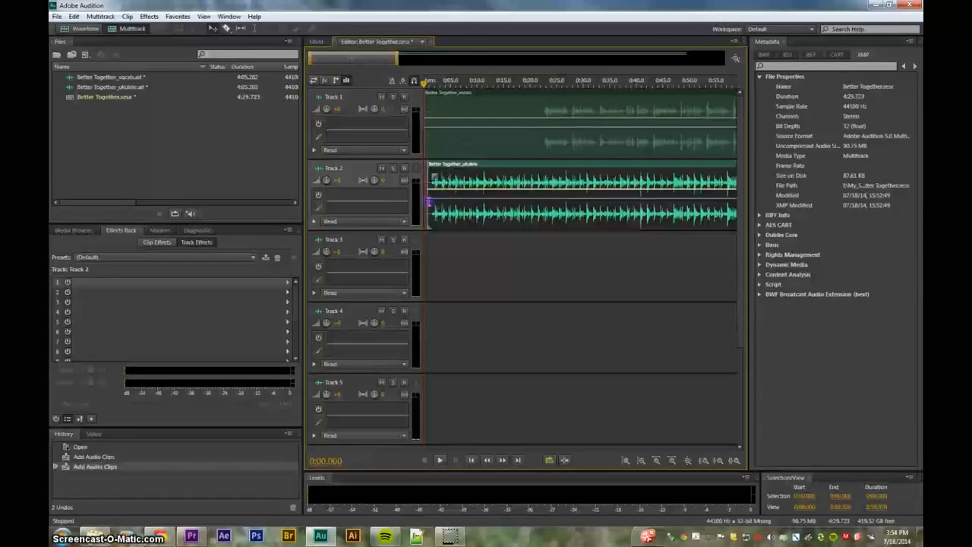
left_click(434, 146)
left_click_drag(425, 143, 566, 204)
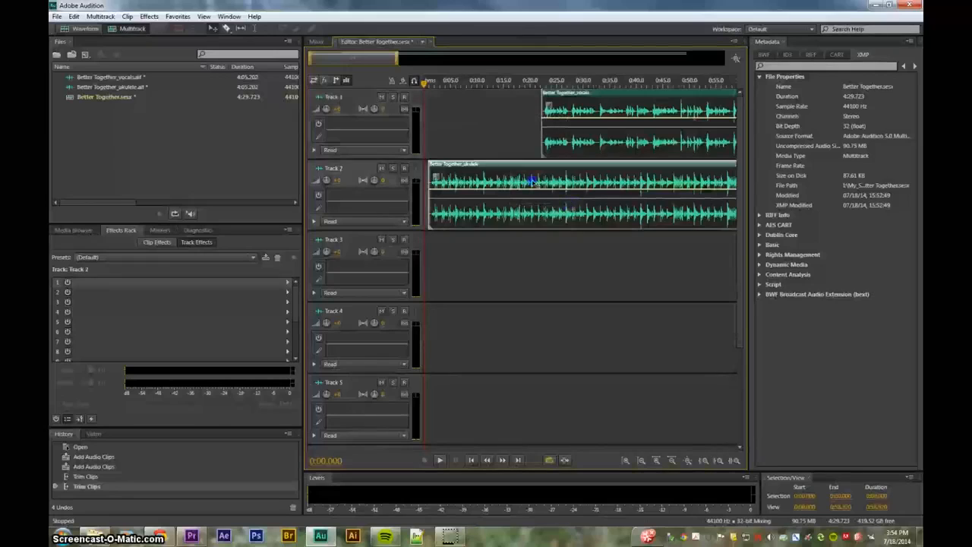
Move both trimmed clips together so the ukulele begins at 0:00, and play the mix from the start.
left_click(498, 118)
left_click_drag(488, 112, 574, 207)
left_click_drag(531, 176, 525, 176)
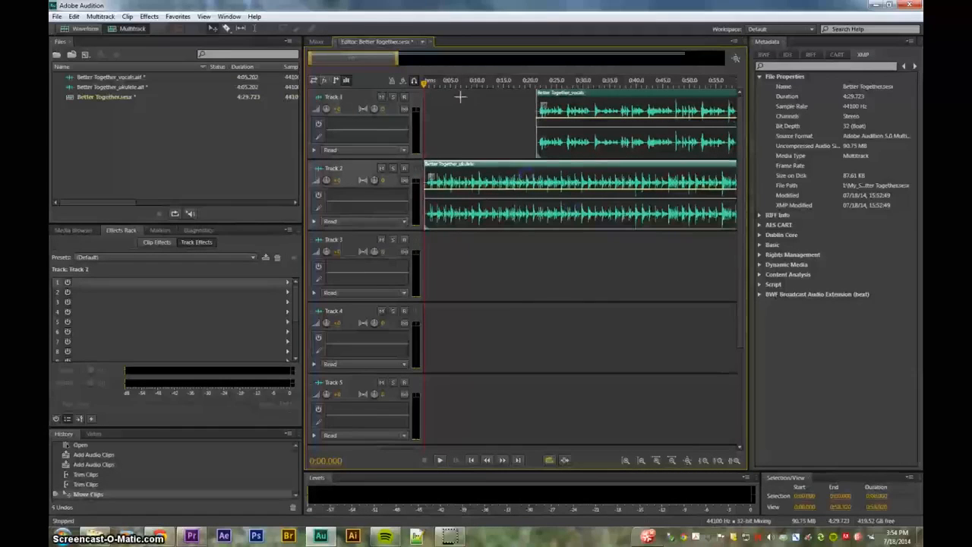
key("space")
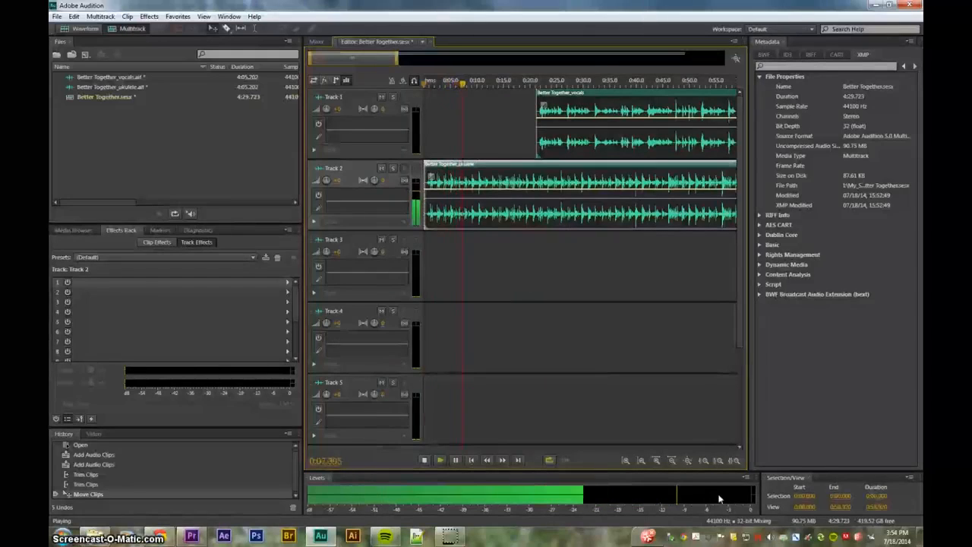
Solo Track 2 to hear the ukulele alone during playback, and turn its solo off again.
left_click_drag(327, 181, 329, 181)
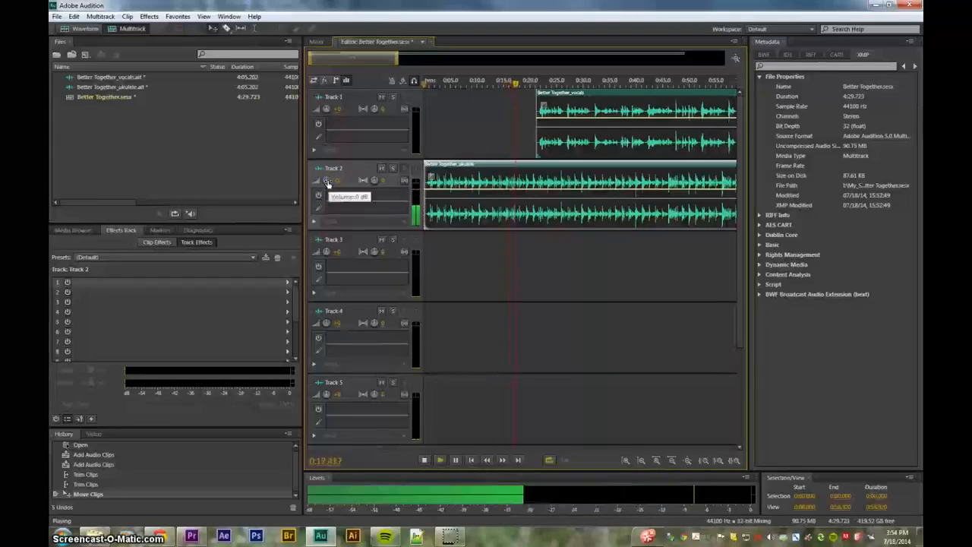
left_click(393, 169)
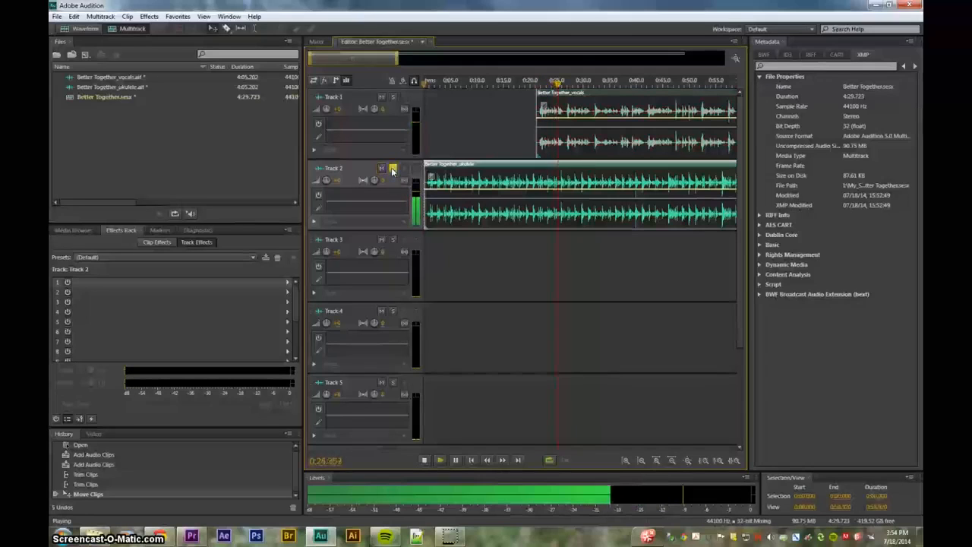
left_click(393, 169)
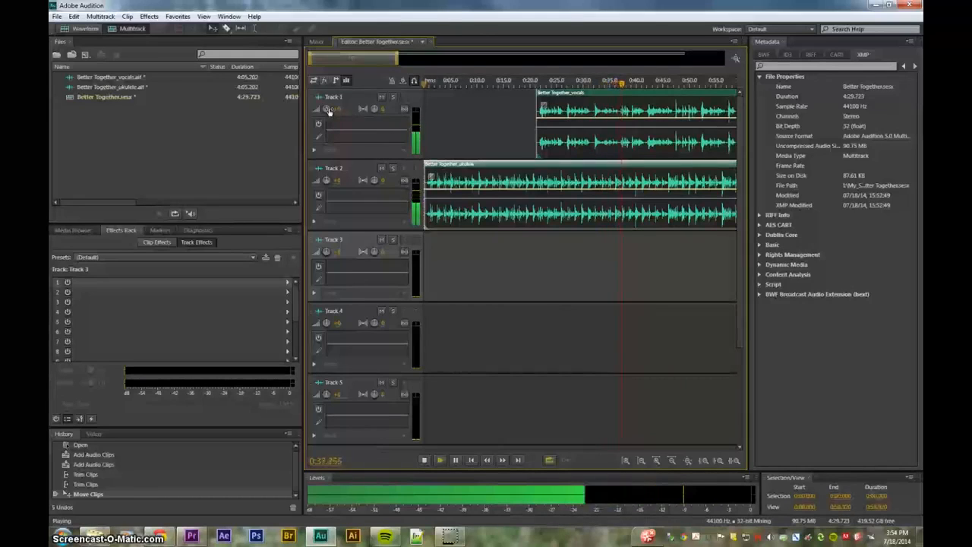
Balance the mix during playback by setting Track 1's volume to +3.9 dB and Track 2's to -1.2 dB, and stop playback.
left_click_drag(331, 108, 331, 109)
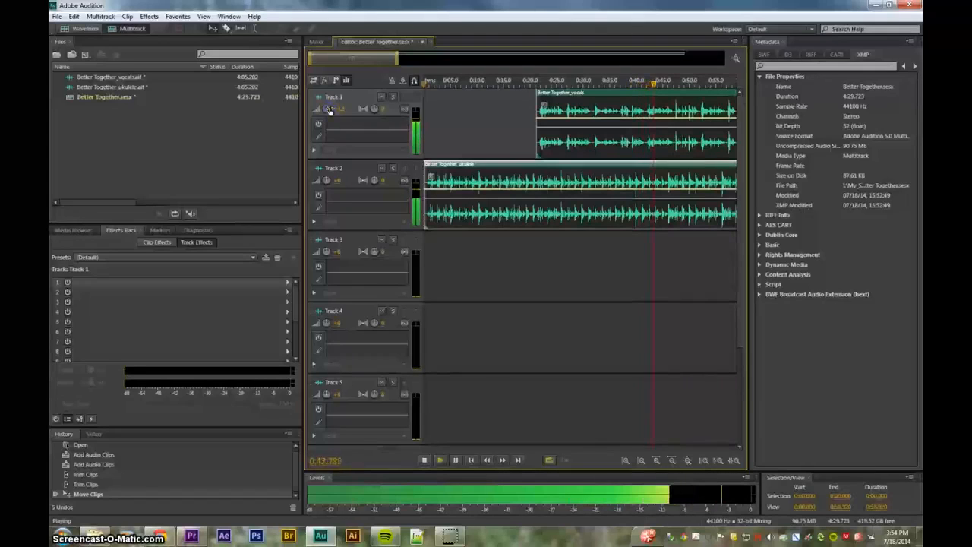
left_click_drag(328, 109, 330, 111)
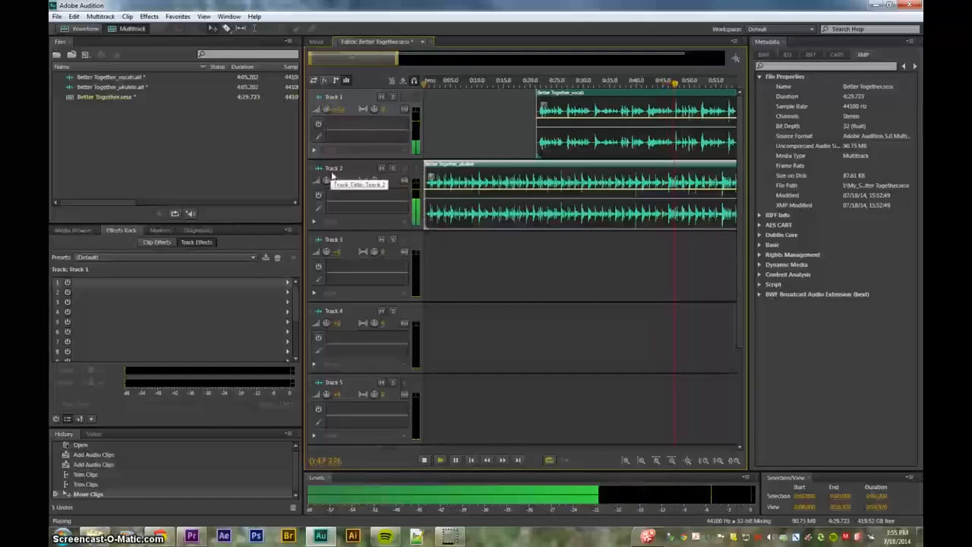
left_click_drag(329, 181, 327, 181)
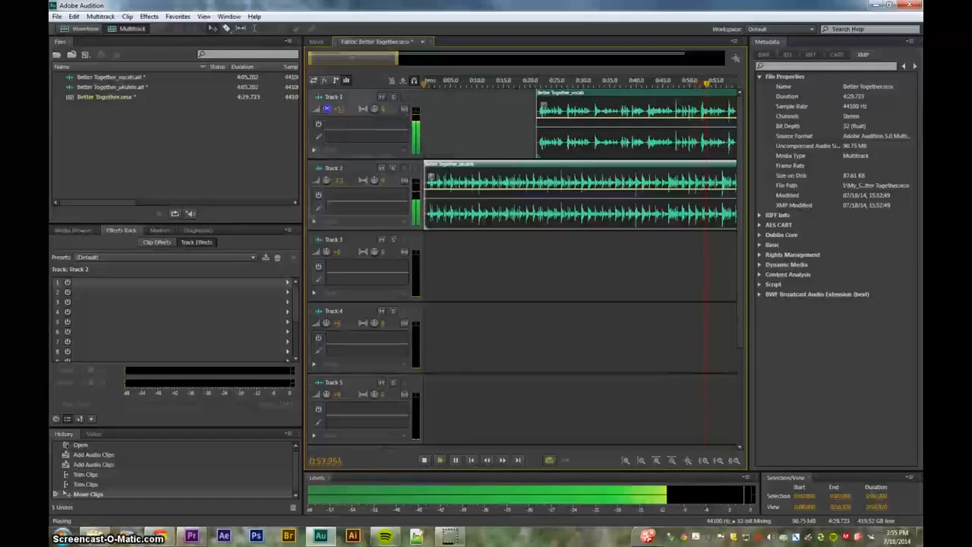
left_click_drag(325, 111, 327, 111)
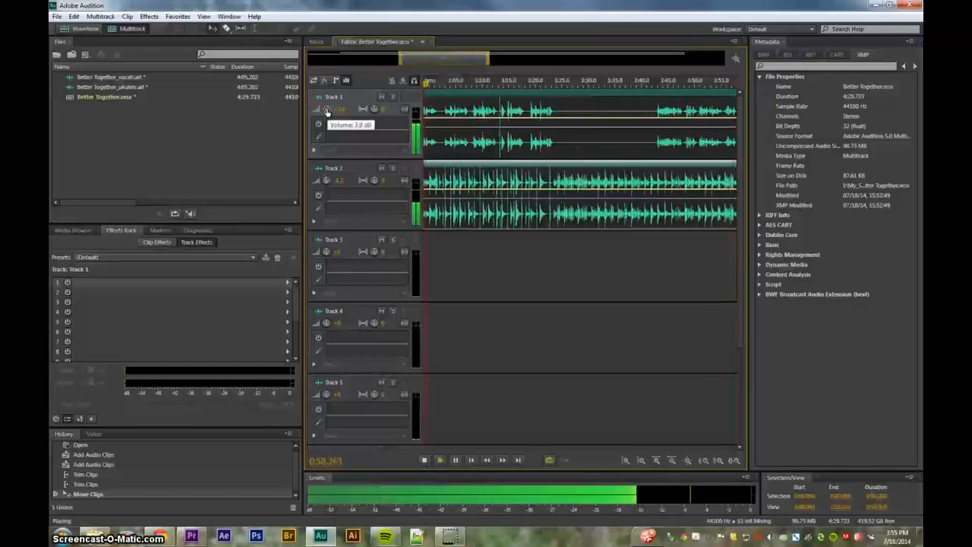
scroll(533, 121, "down", 1)
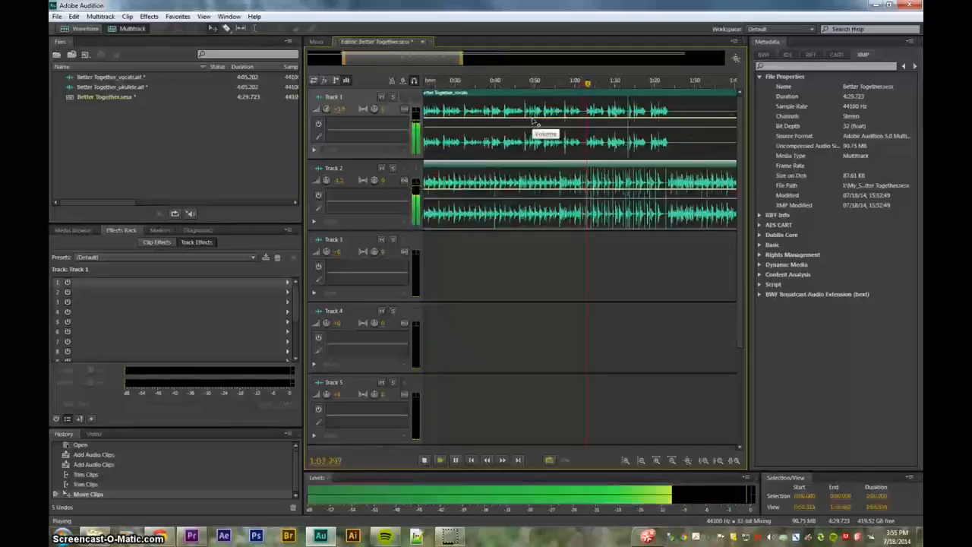
key("space")
Compare the clip and track effects racks for the ukulele clip and both tracks, and look through the available effect categories.
left_click(94, 282)
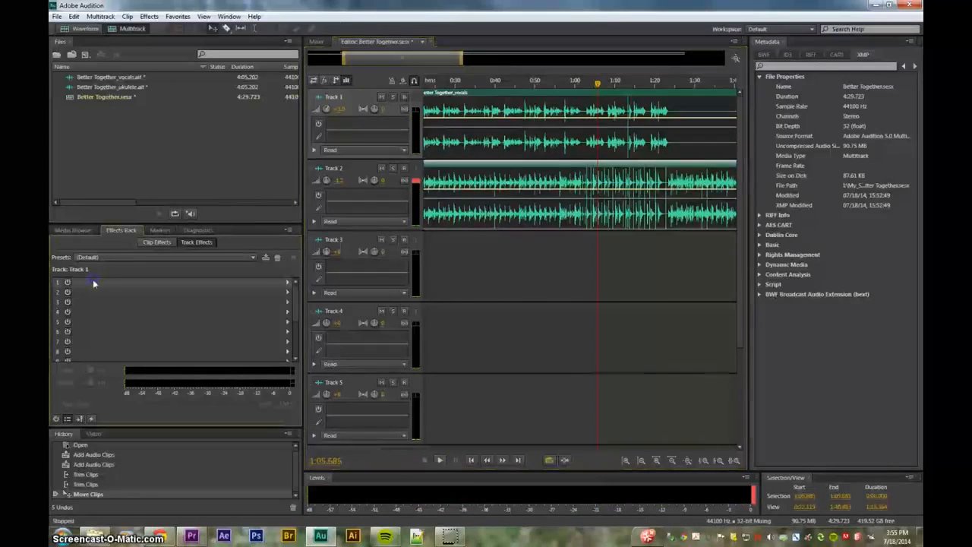
left_click(160, 243)
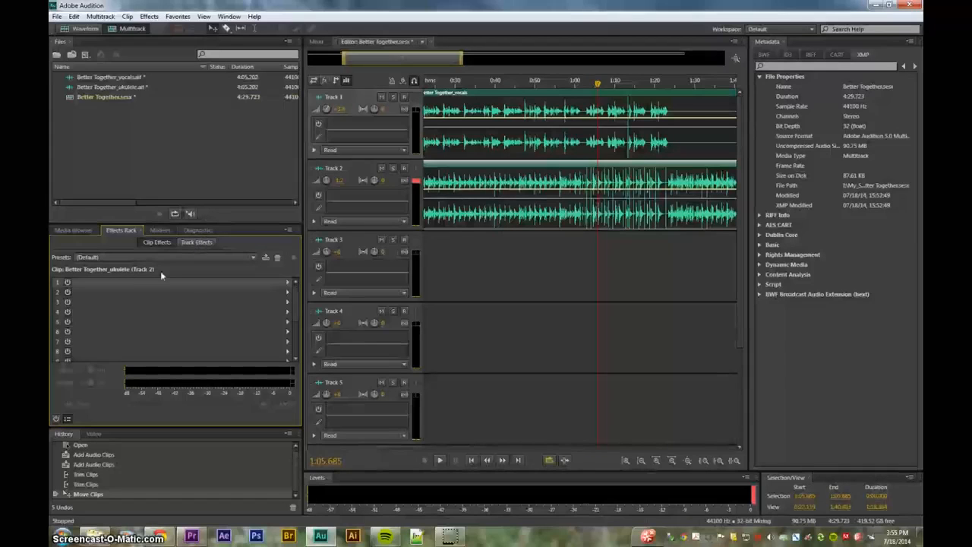
left_click(350, 104)
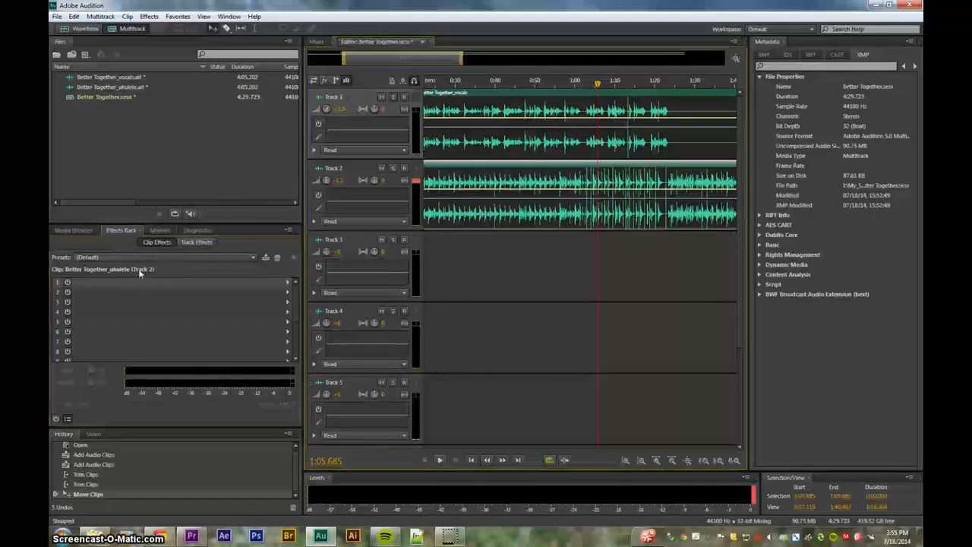
left_click(197, 243)
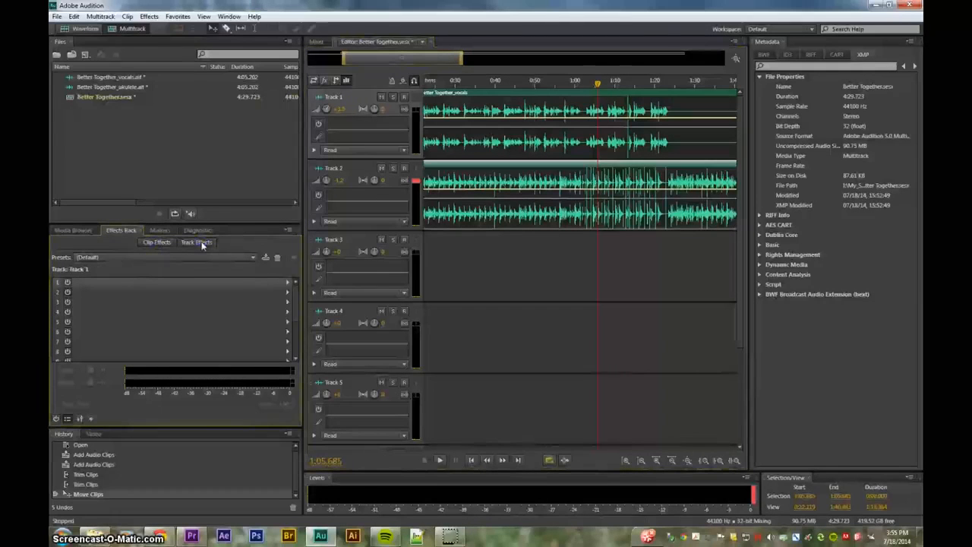
left_click(350, 175)
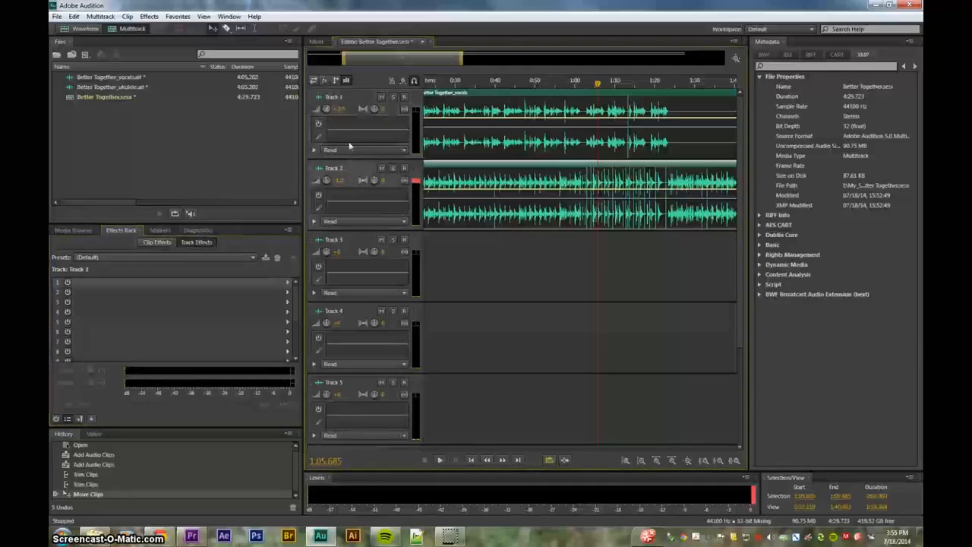
left_click(353, 104)
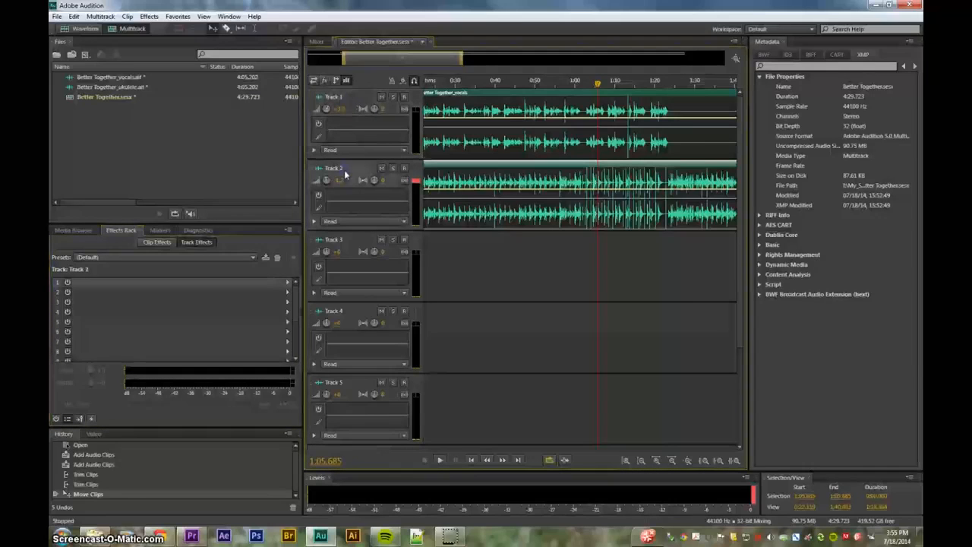
left_click(156, 243)
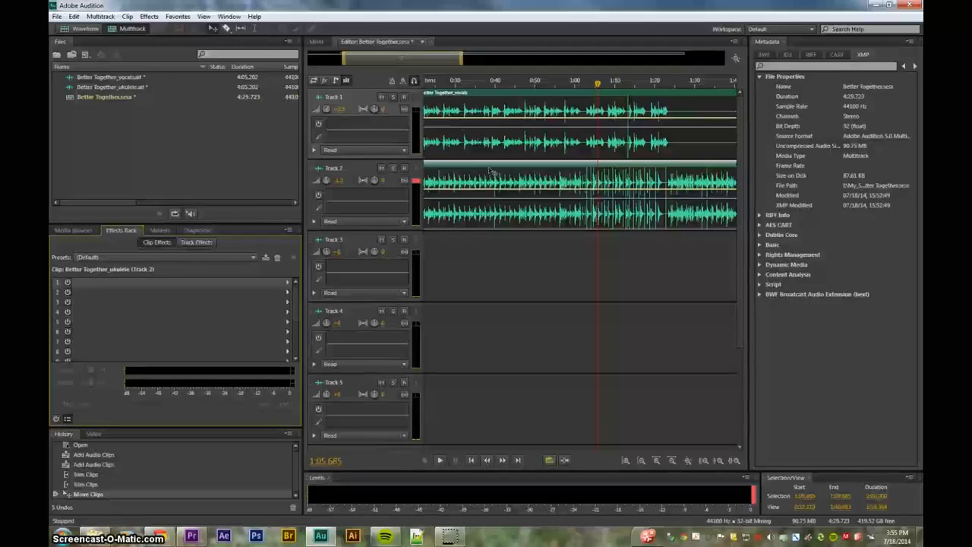
left_click(286, 282)
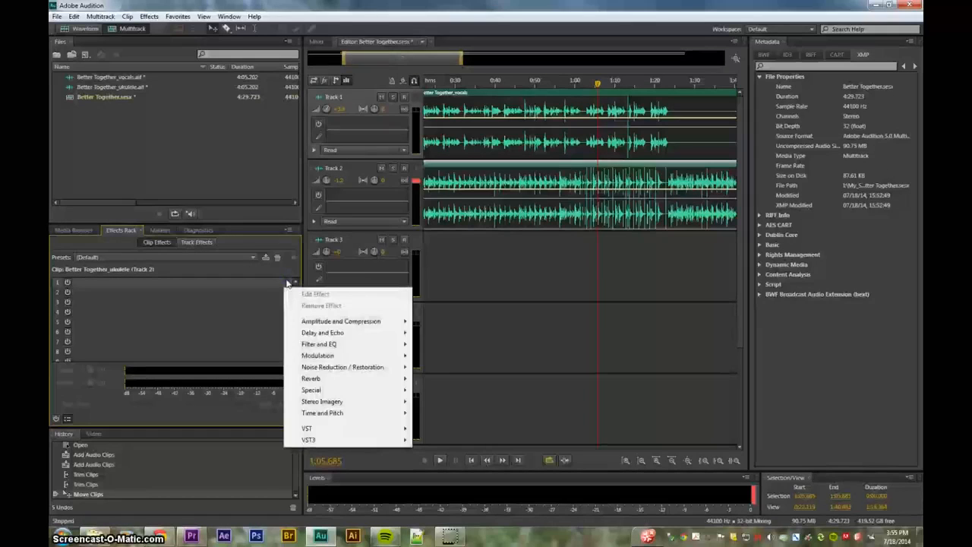
mouse_move(334, 347)
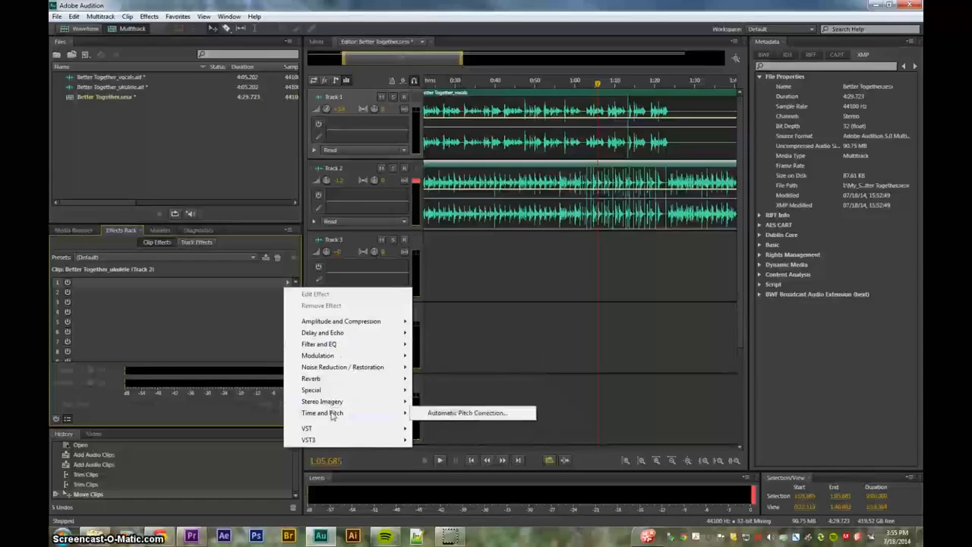
left_click(183, 284)
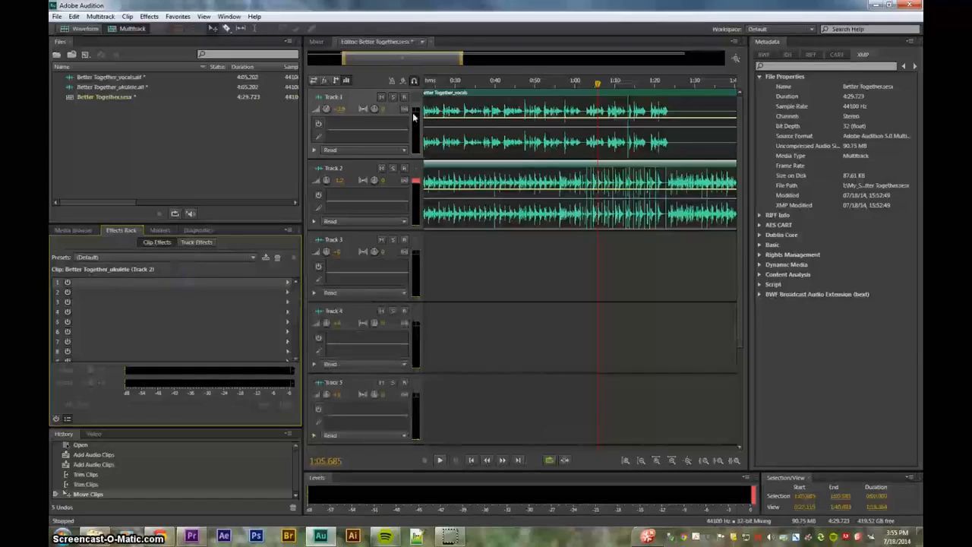
Add Automatic Pitch Correction as the first track effect on Track 1 and close its settings.
left_click(427, 114)
left_click(196, 242)
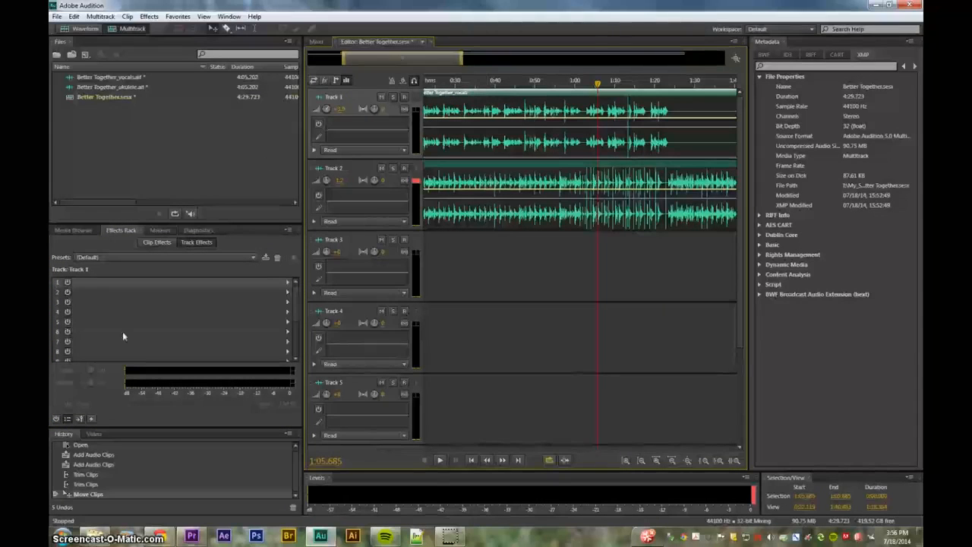
left_click(287, 282)
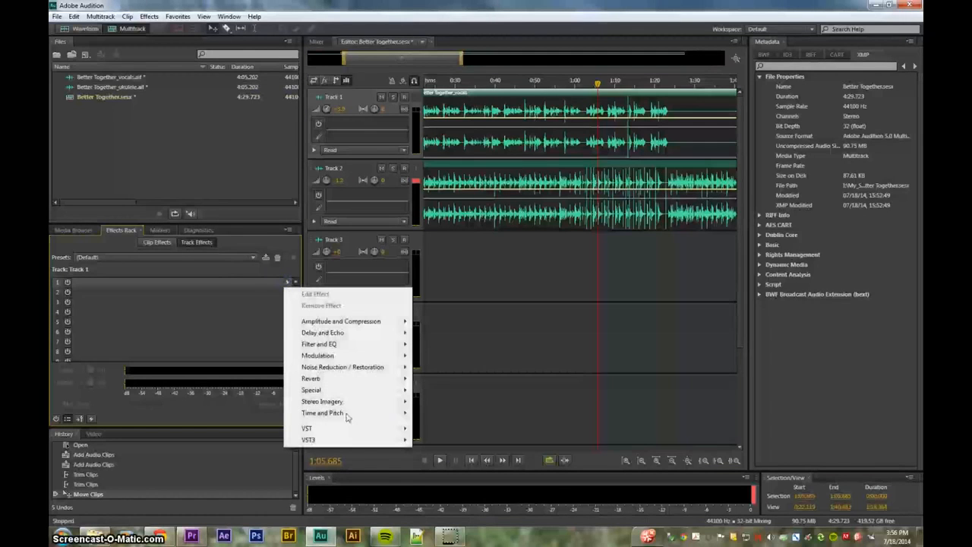
mouse_move(346, 416)
left_click(445, 416)
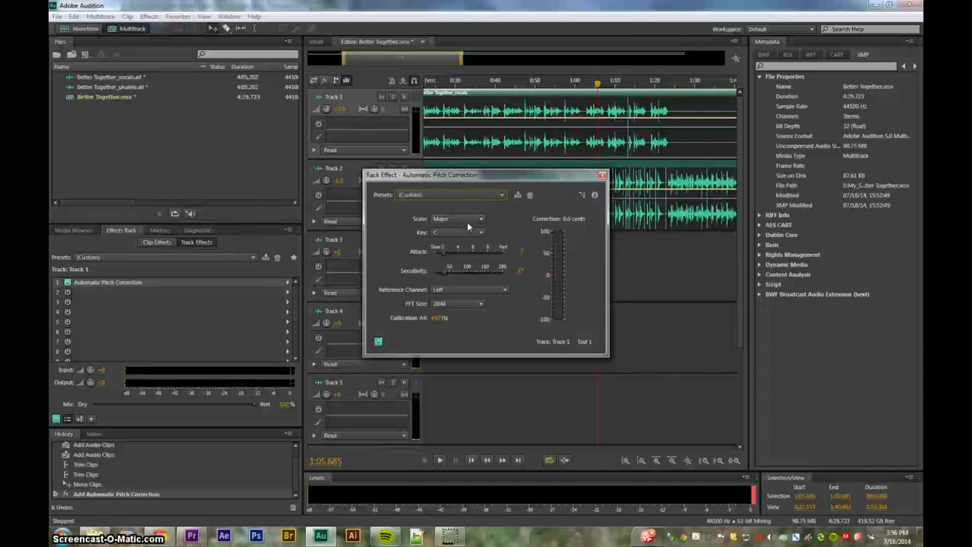
left_click(602, 176)
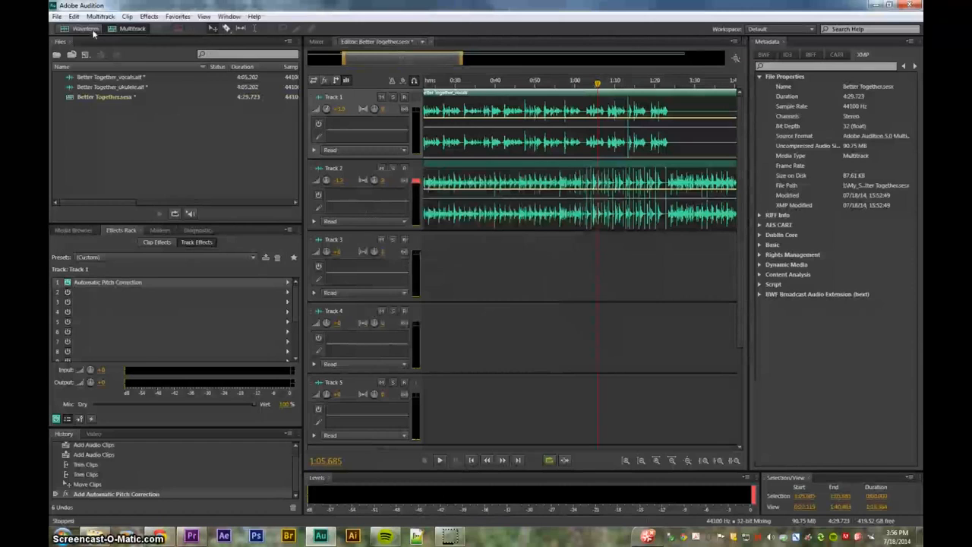
Open the Better Together vocals recording in the waveform editor and show its spectral pitch display.
double_click(114, 78)
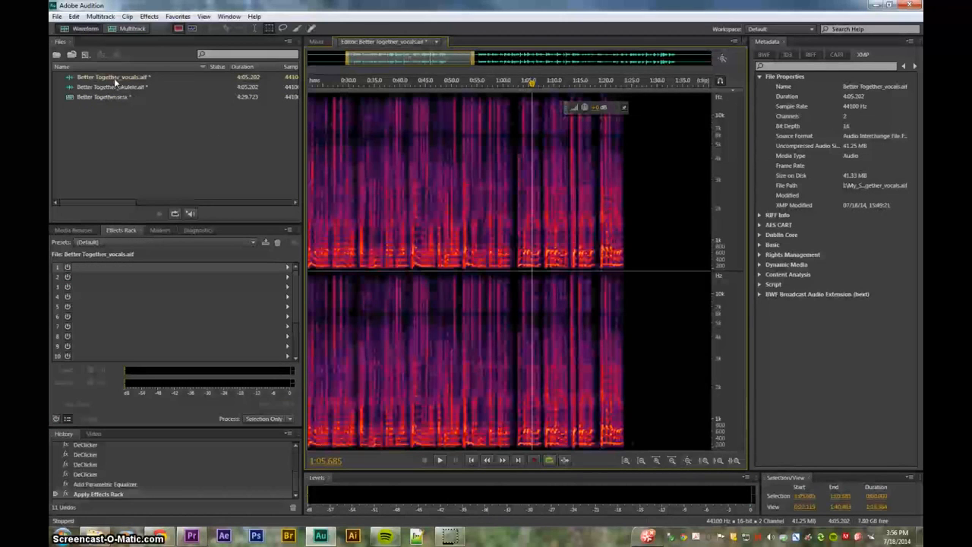
left_click(617, 85)
left_click(192, 28)
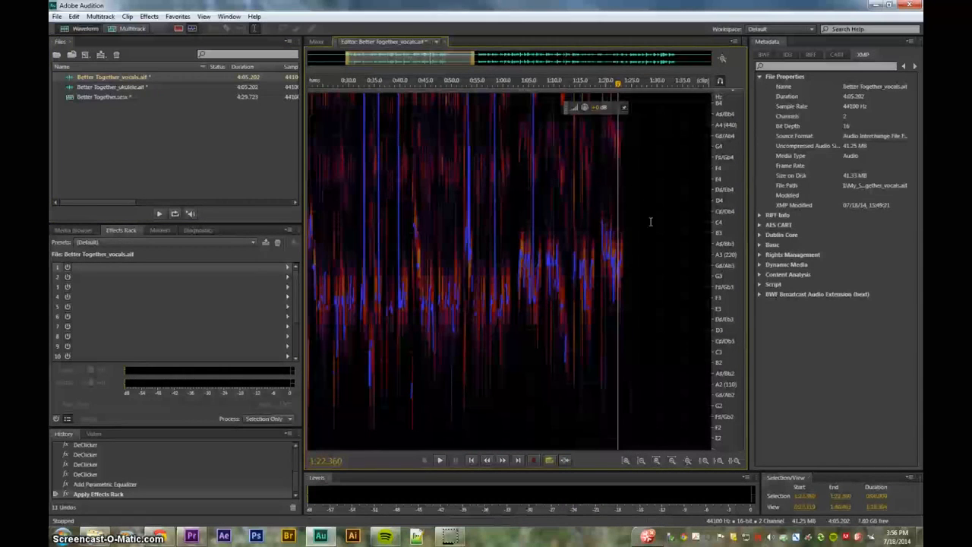
scroll(642, 145, "up", 2)
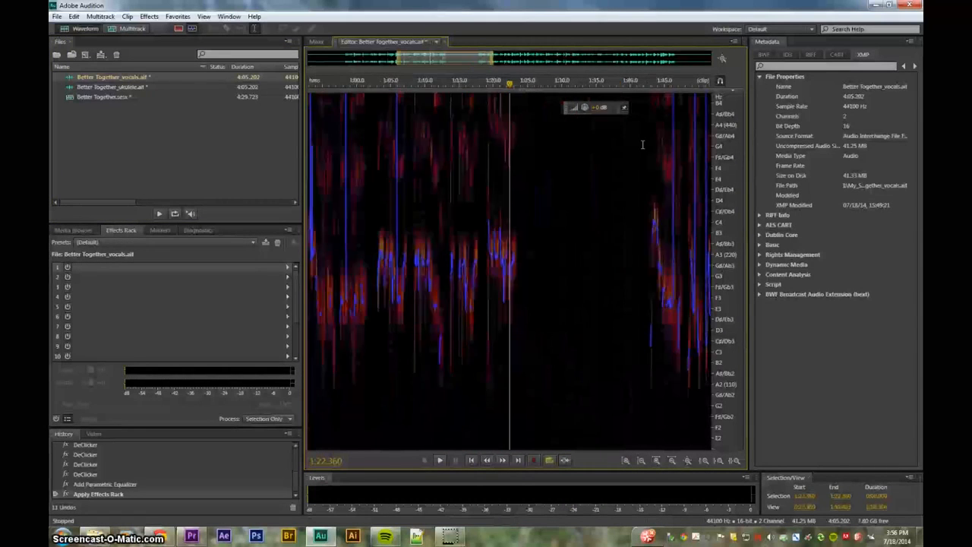
scroll(644, 167, "down", 2)
scroll(647, 176, "down", 3)
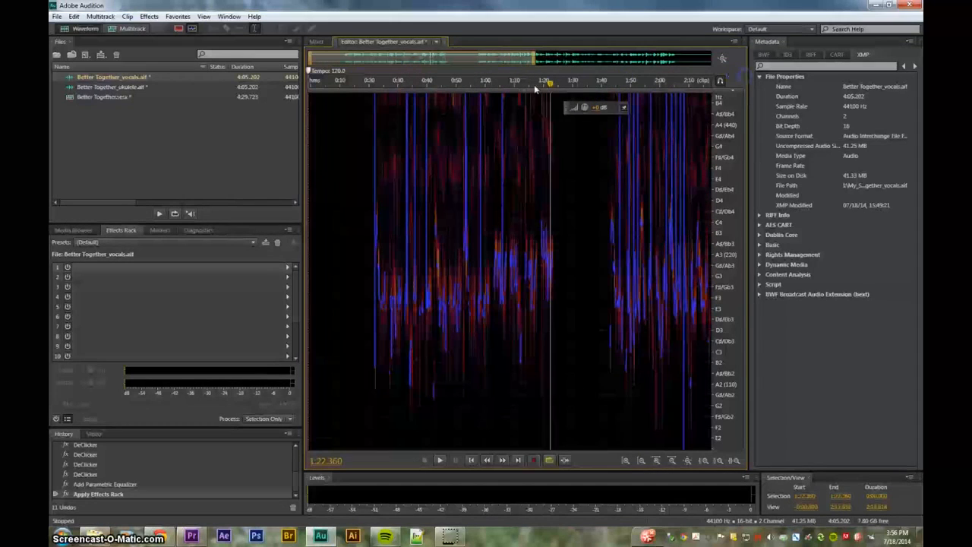
Play the end of the vocals from about 3:29 and examine the pitch of the final notes against the note scale.
left_click_drag(552, 86, 611, 86)
key("space")
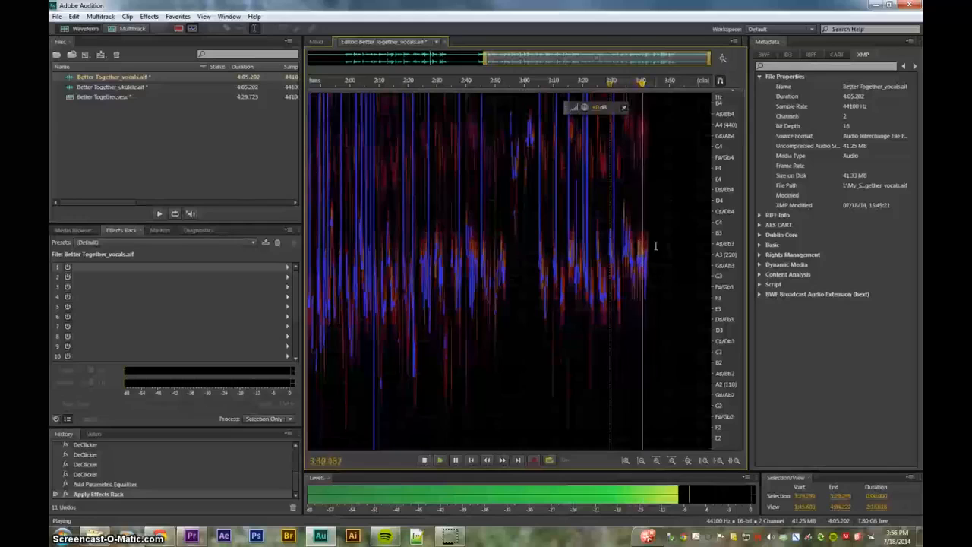
key("space")
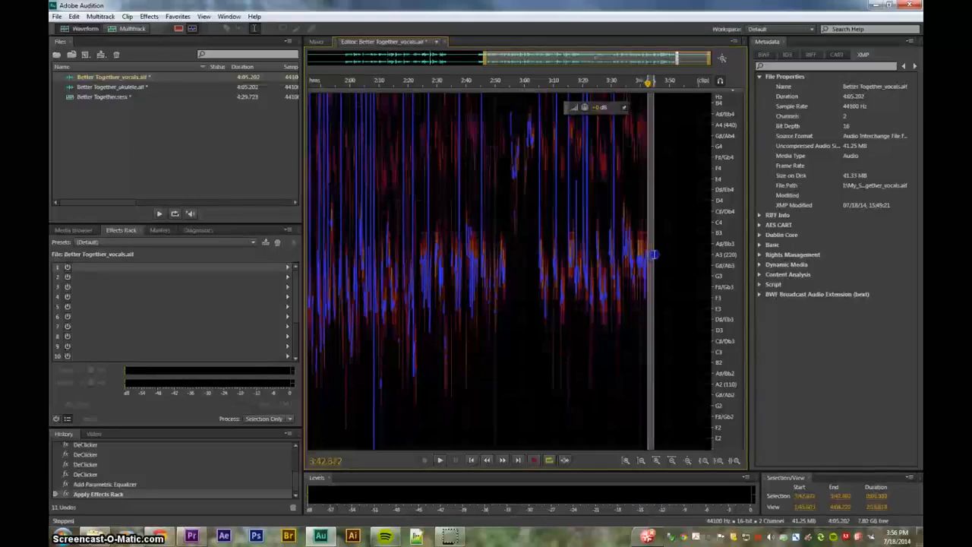
left_click(659, 252)
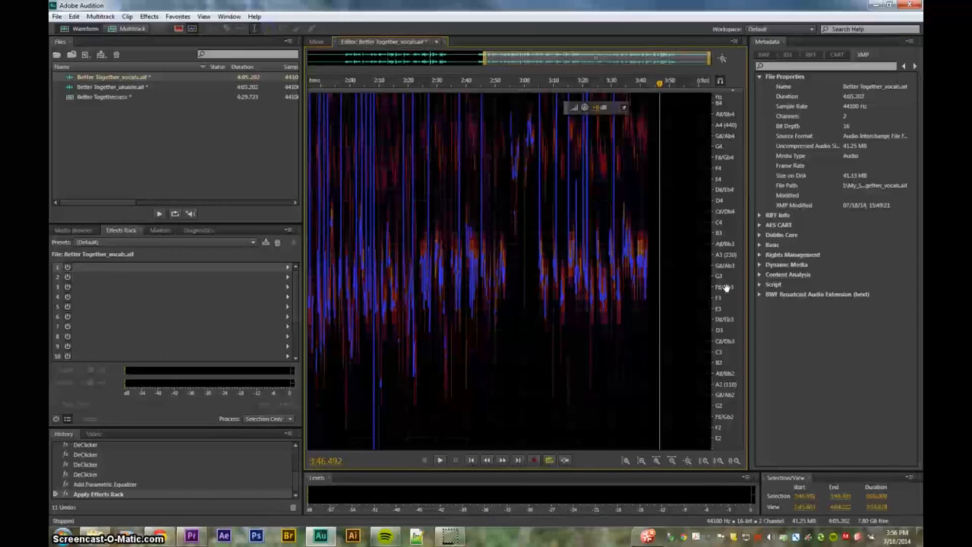
scroll(643, 259, "up", 5)
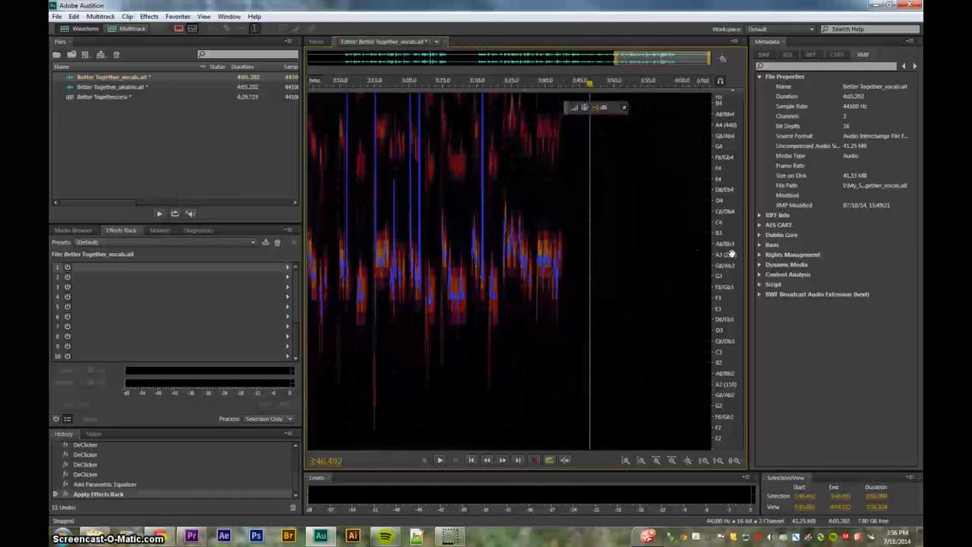
left_click_drag(615, 58, 310, 55)
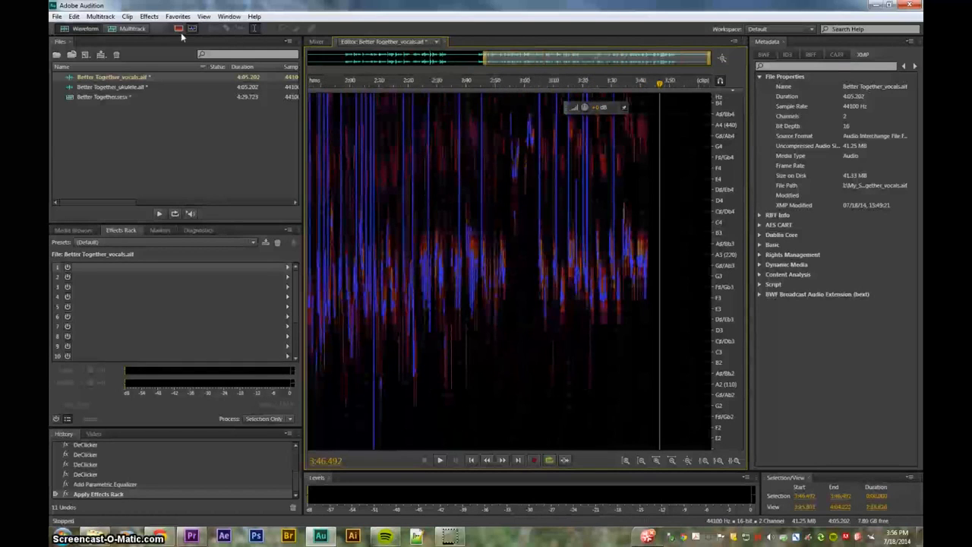
Back in the multitrack session, set Track 1's Automatic Pitch Correction key to A and play the corrected vocals near the clip's start.
left_click(126, 29)
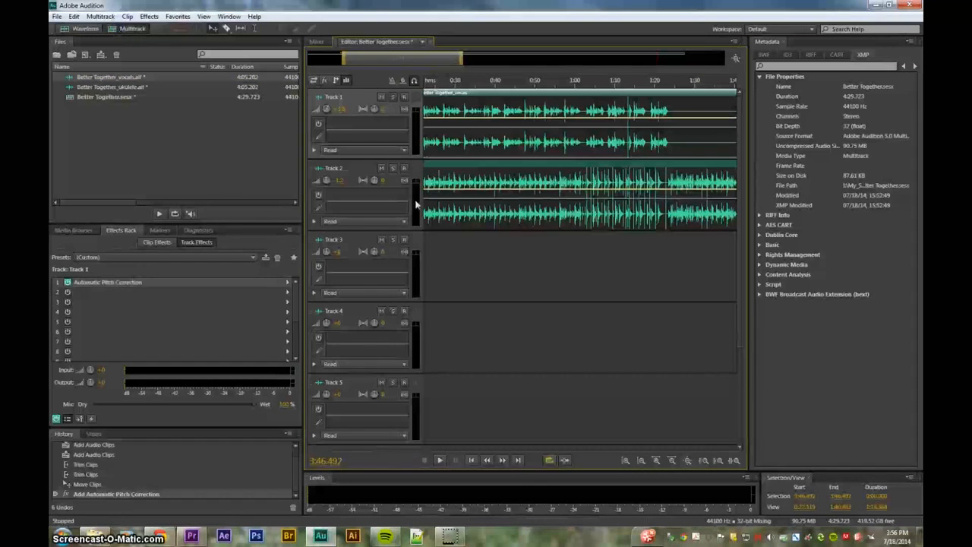
double_click(145, 283)
left_click(470, 233)
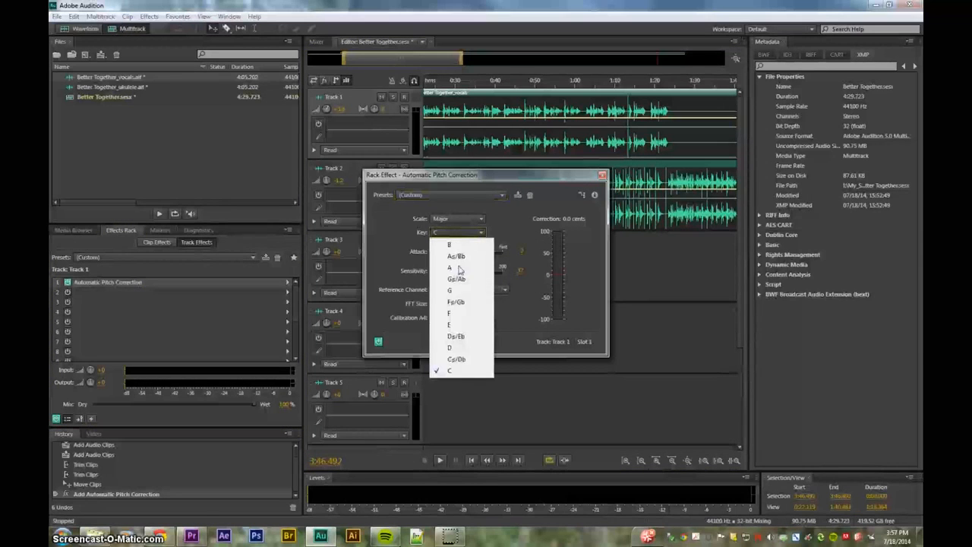
left_click(461, 267)
key("space")
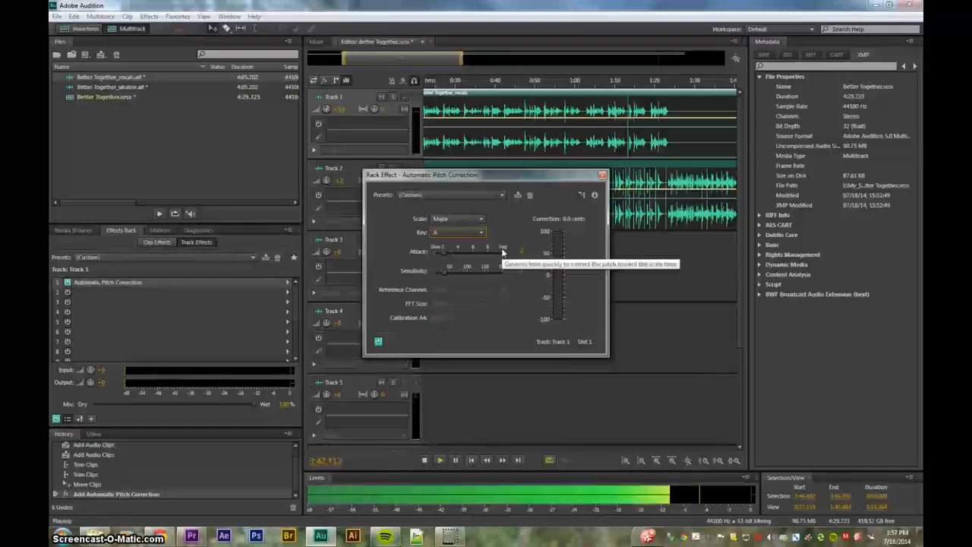
left_click_drag(462, 86, 514, 86)
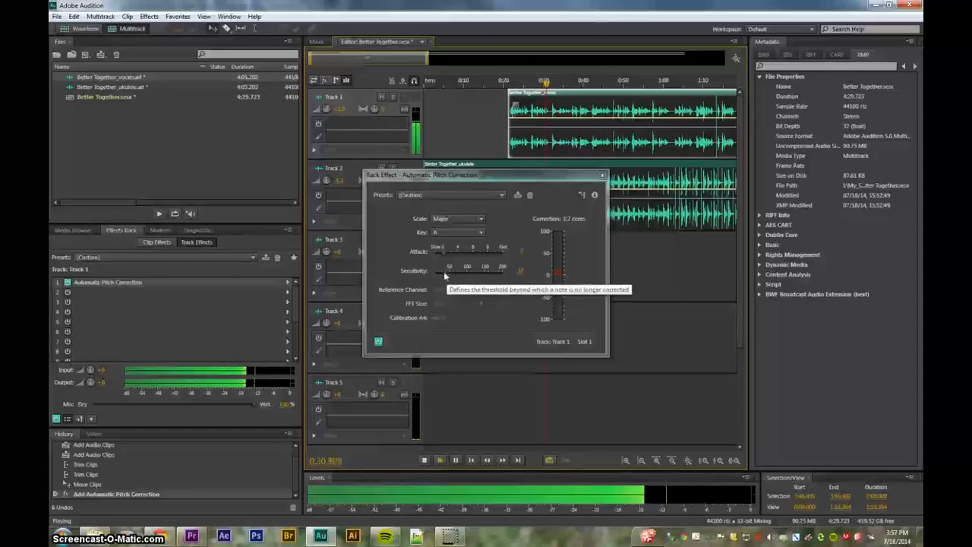
Try Track 1's pitch correction with the sensitivity at 200 and the fastest attack while the vocals play, and stop playback.
left_click_drag(451, 274, 502, 271)
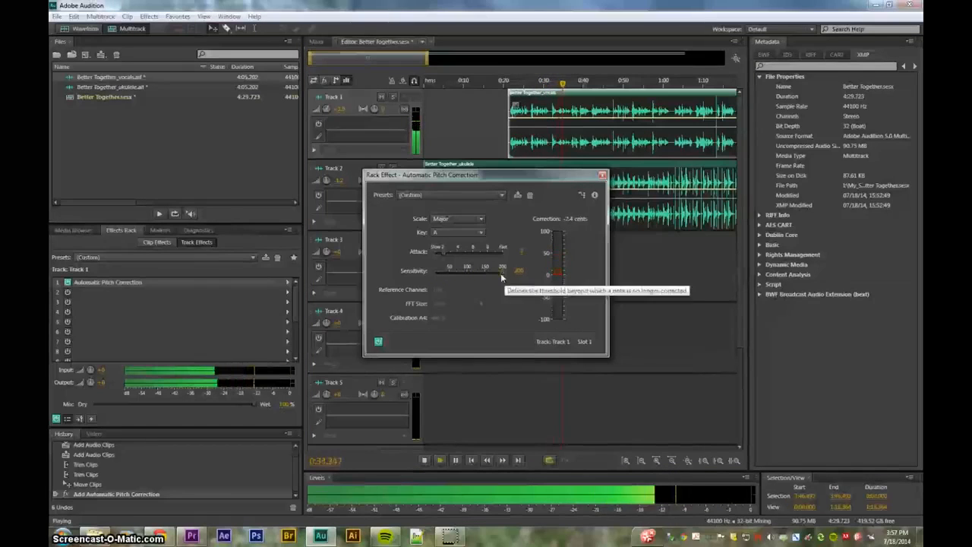
left_click_drag(501, 270, 448, 274)
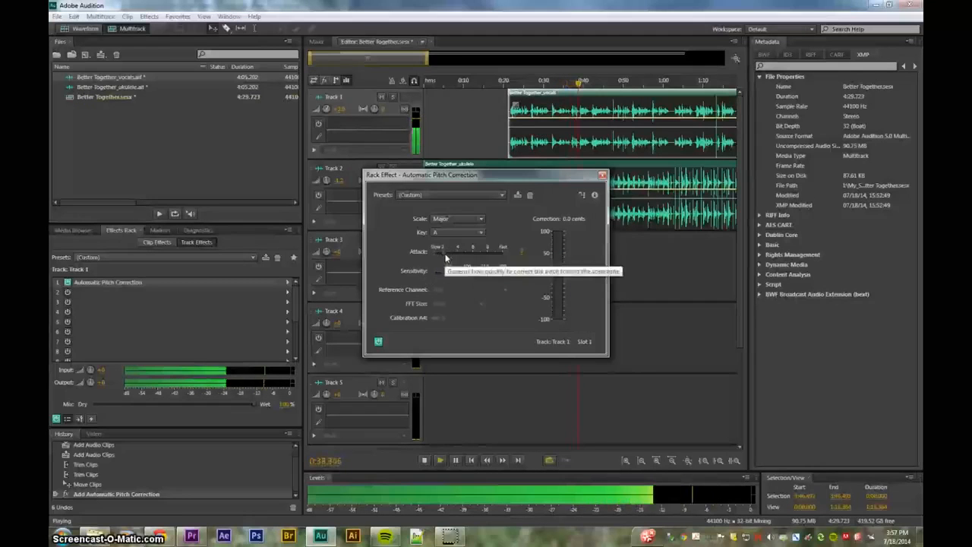
left_click_drag(440, 256, 503, 253)
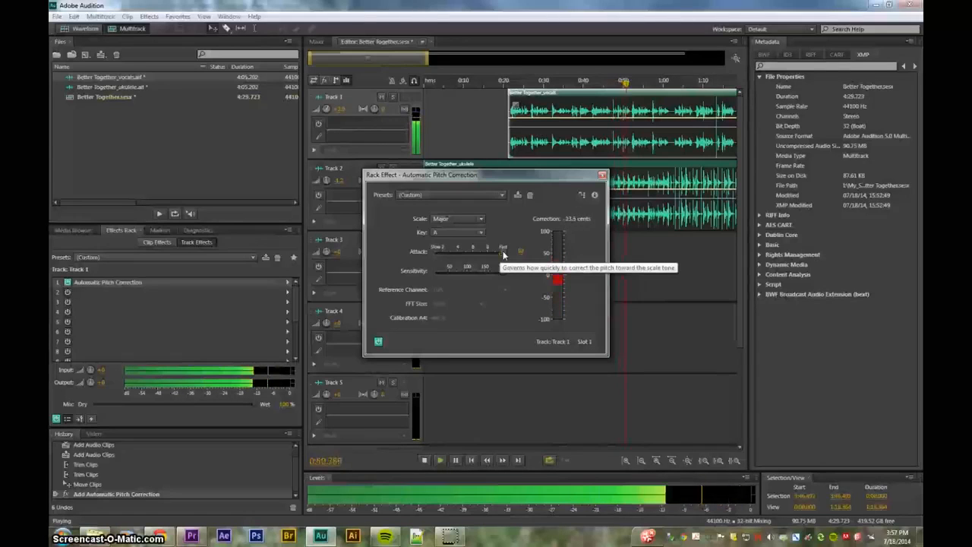
key("space")
left_click_drag(503, 255, 485, 273)
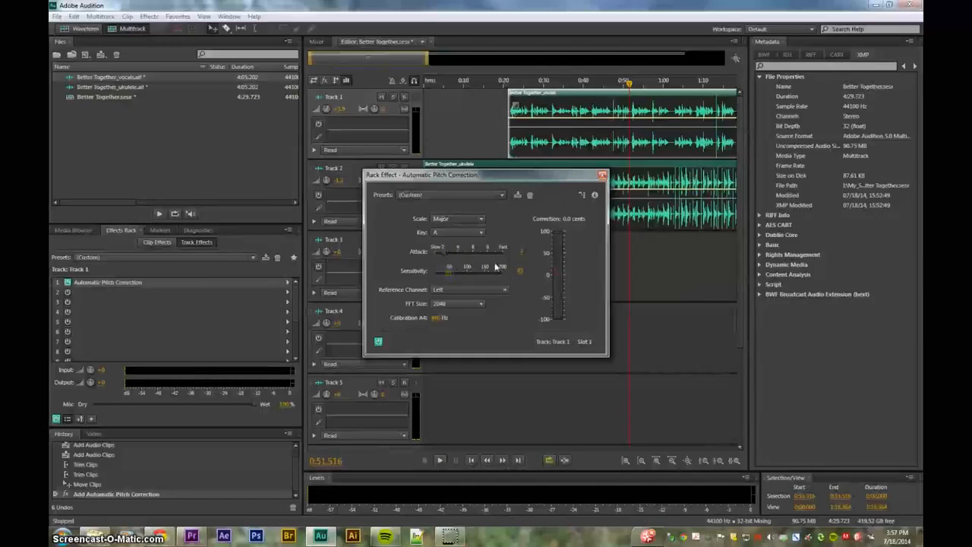
Close the pitch correction settings and remove Automatic Pitch Correction from Track 1.
left_click(601, 176)
left_click(137, 284)
key("Delete")
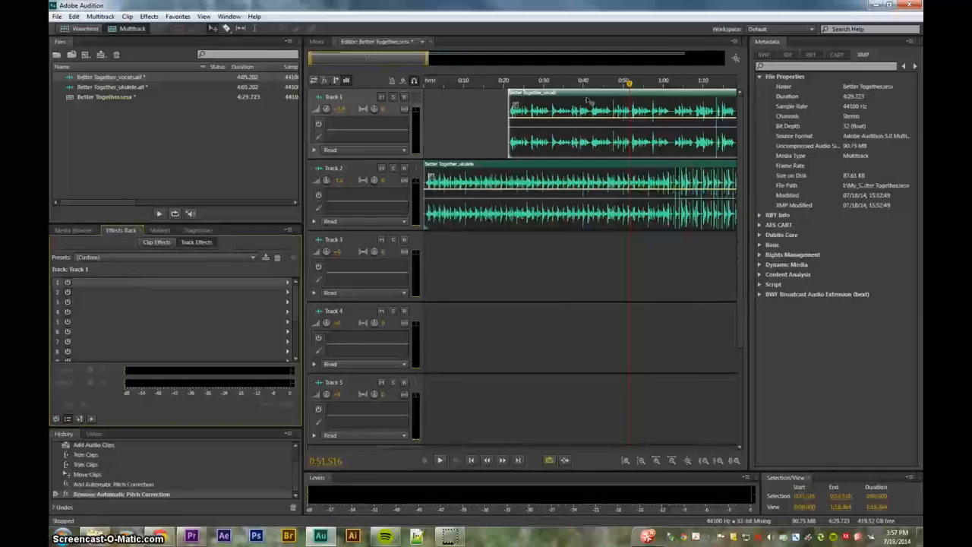
Play the end of the session from about 4:00 to find where the ukulele finishes.
scroll(596, 100, "down", 2)
scroll(493, 85, "down", 1)
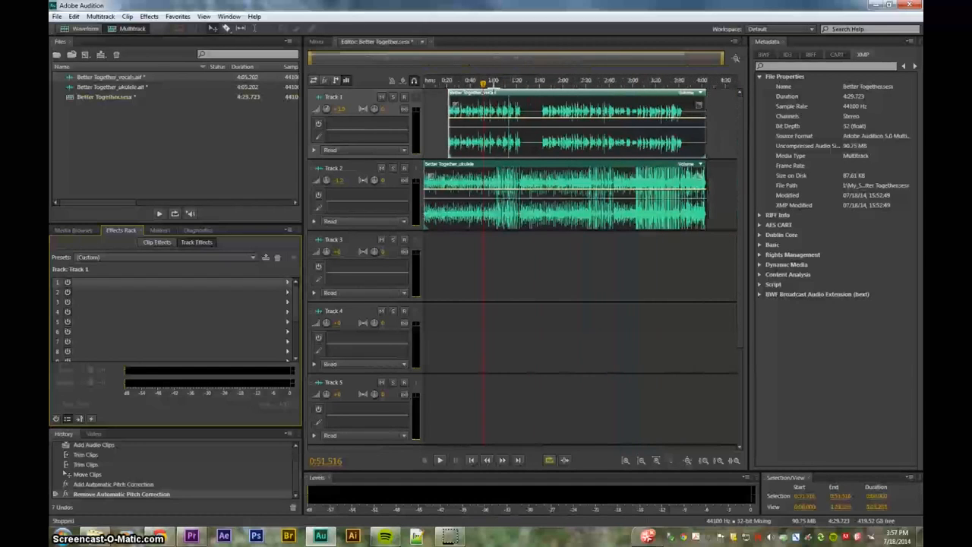
left_click_drag(483, 83, 706, 88)
scroll(706, 87, "up", 2)
scroll(713, 88, "up", 3)
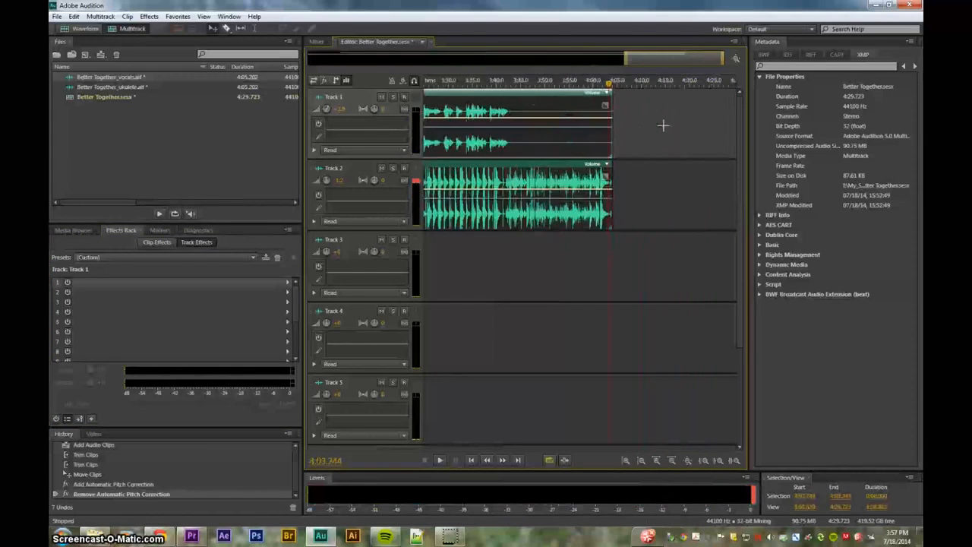
left_click_drag(577, 95, 563, 89)
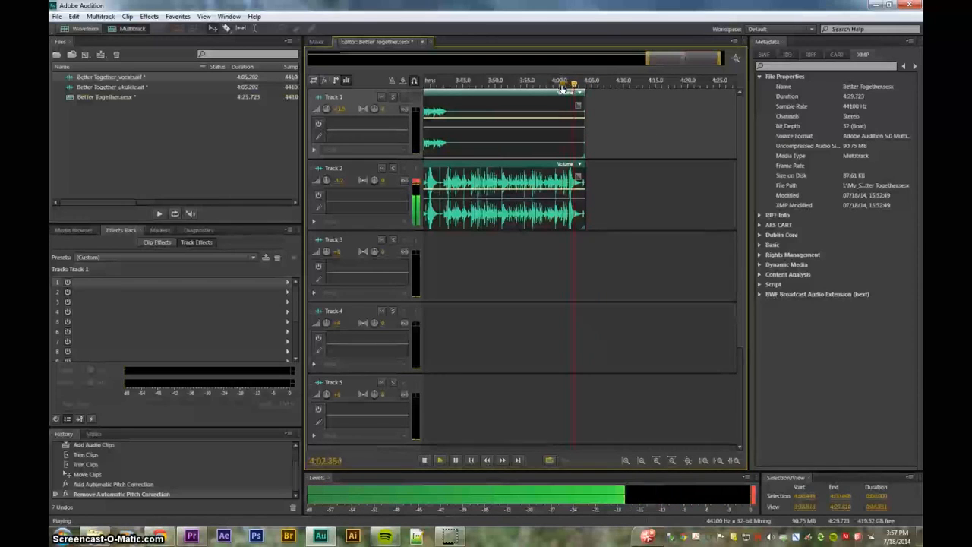
key("Home")
key("space")
Trim the ends of both clips to about 4:03.2 and play the ending from about 3:51.
left_click_drag(611, 80, 565, 85)
left_click_drag(571, 179, 565, 179)
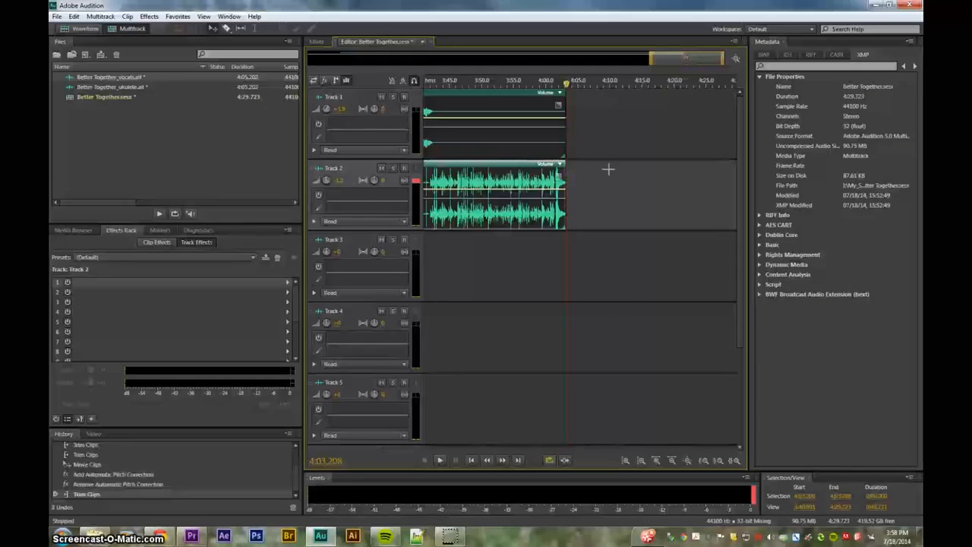
left_click(608, 169)
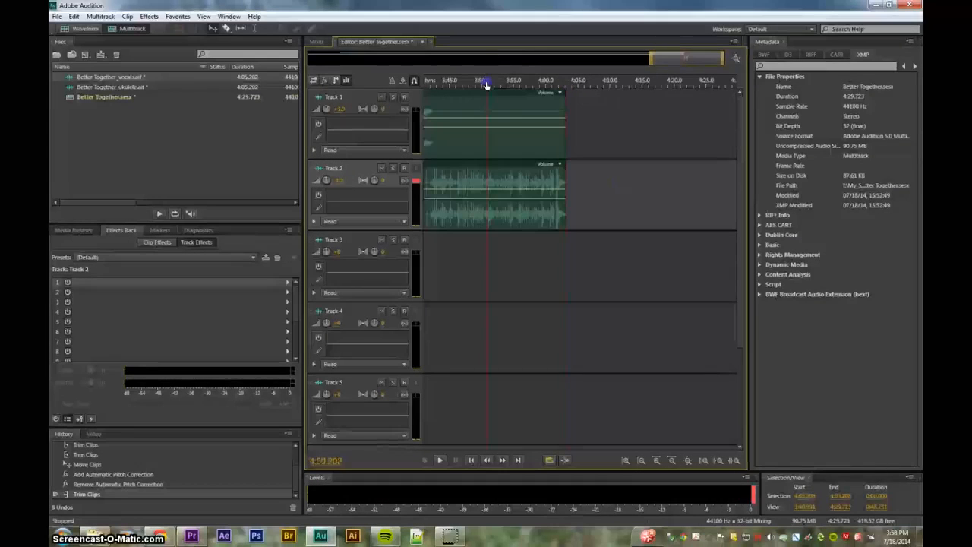
key("space")
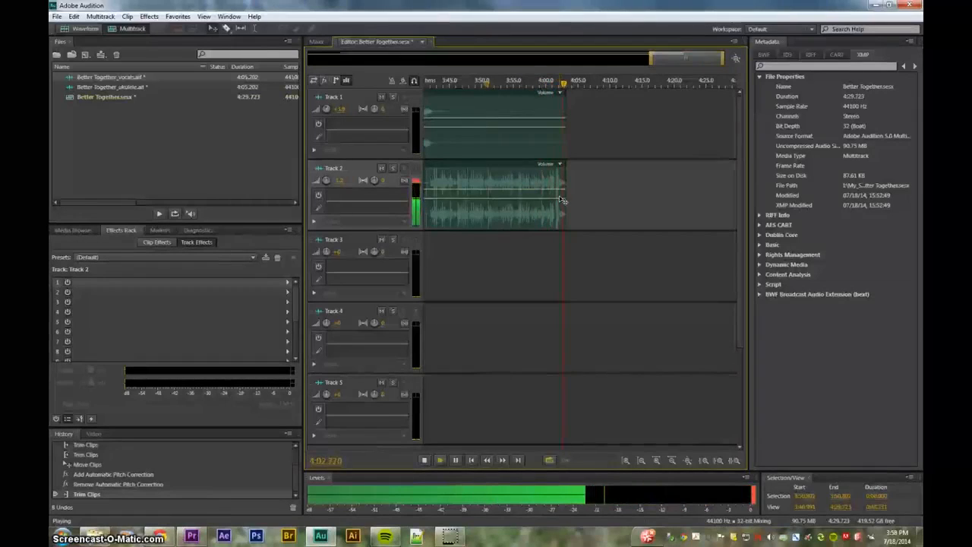
key("space")
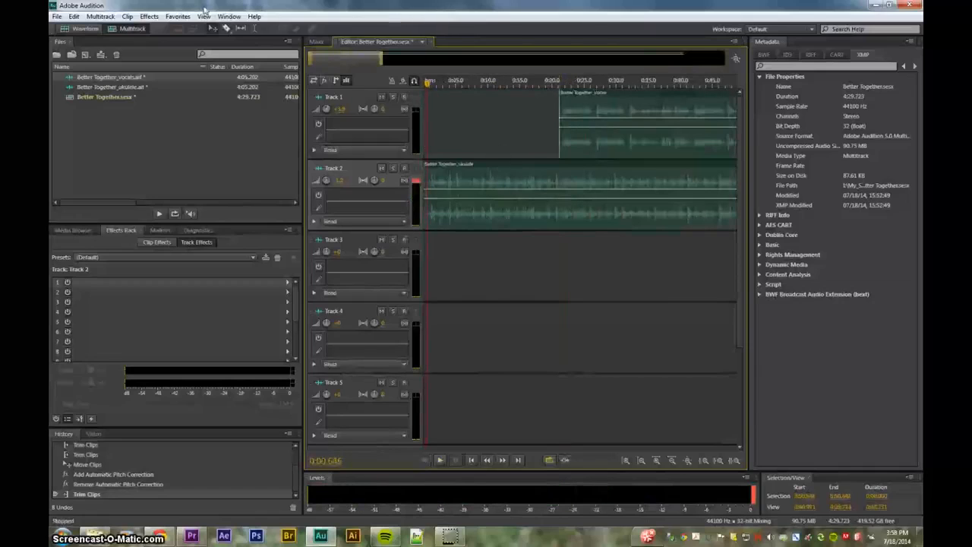
Save the session together with the changes to the Better Together vocals and ukulele files.
key("ctrl+s")
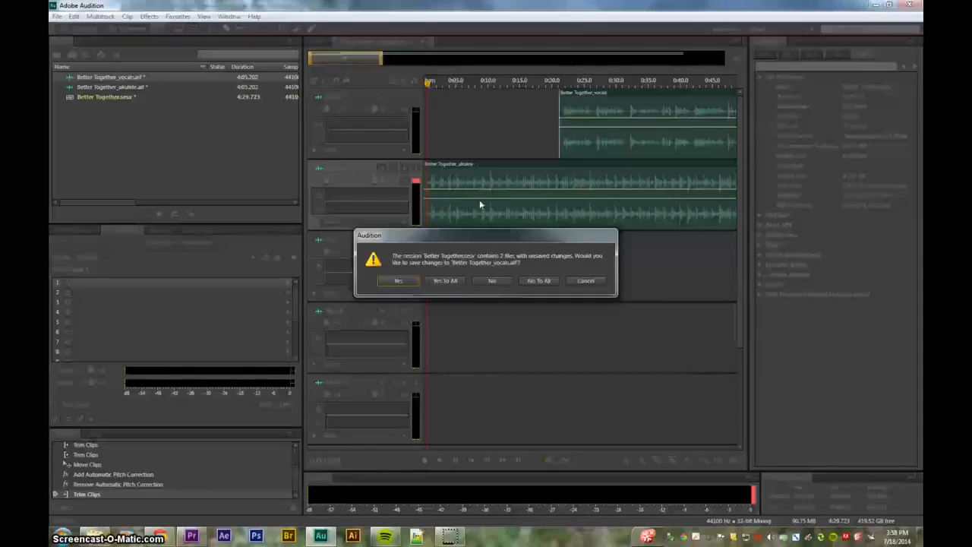
left_click(396, 282)
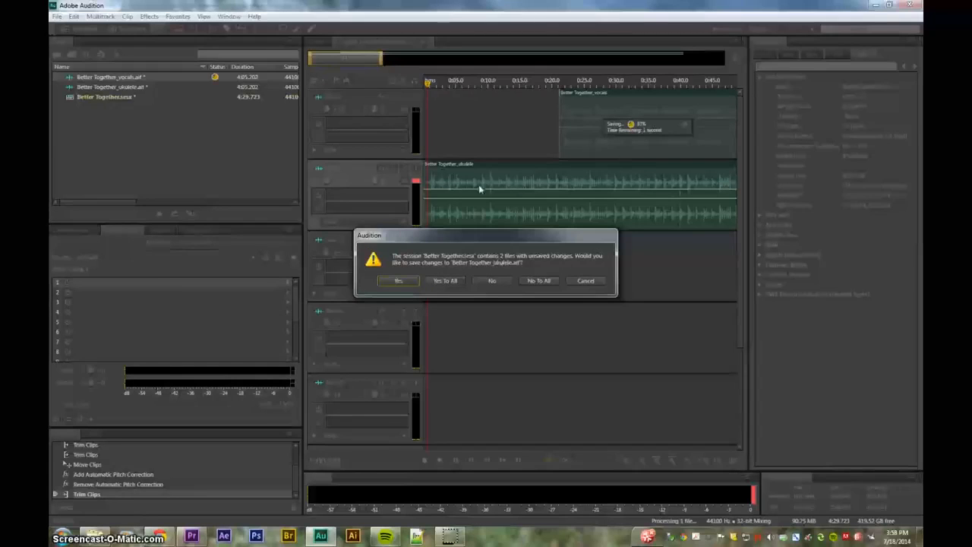
left_click(399, 281)
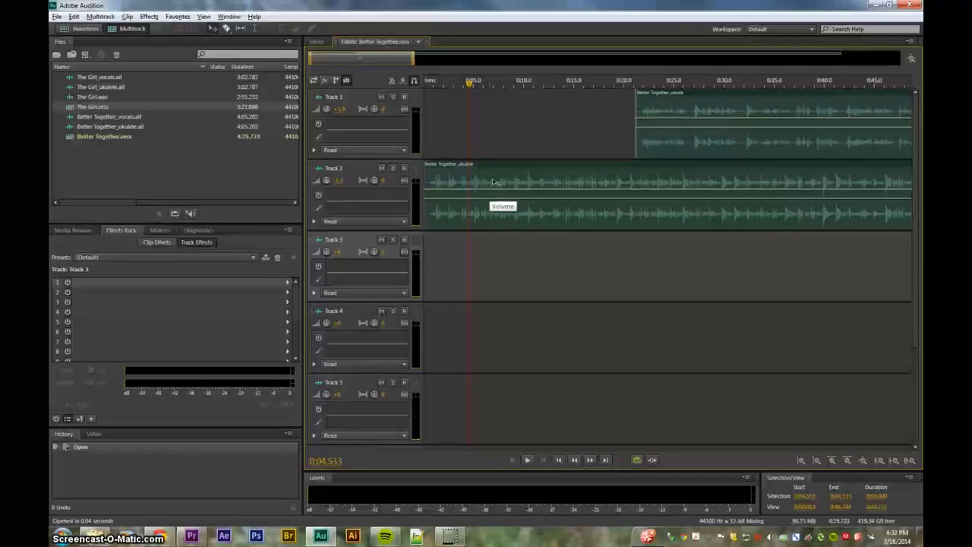
Switch to Premiere Pro and add four opacity keyframes to the 01168.MTS clip on Video 1, one pair beneath the title's start and one after its end.
left_click(508, 147)
left_click(192, 536)
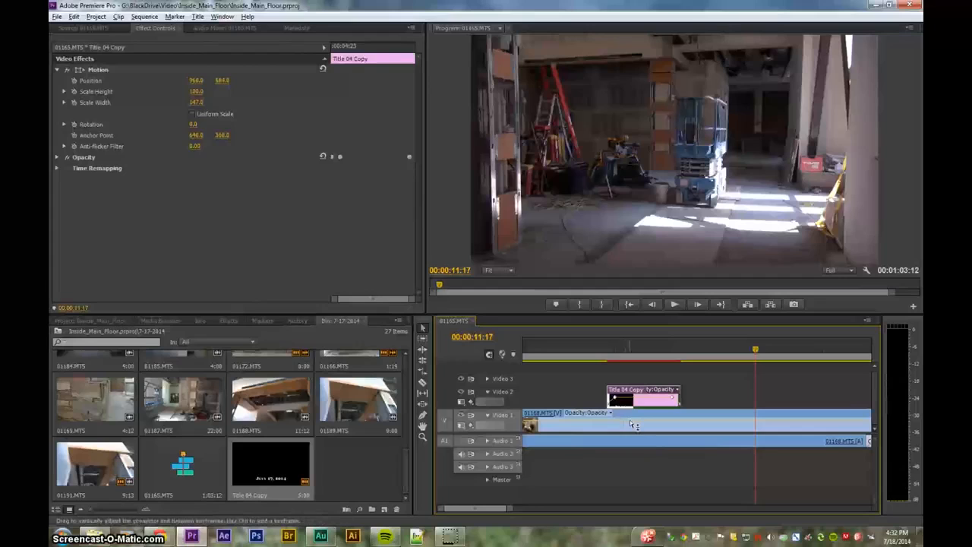
mouse_move(633, 424)
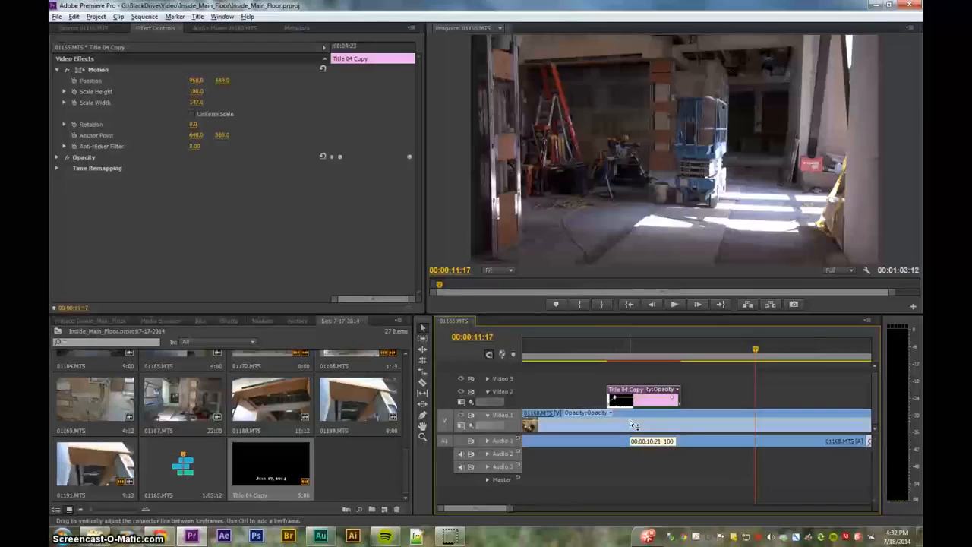
left_click(632, 422, "ctrl")
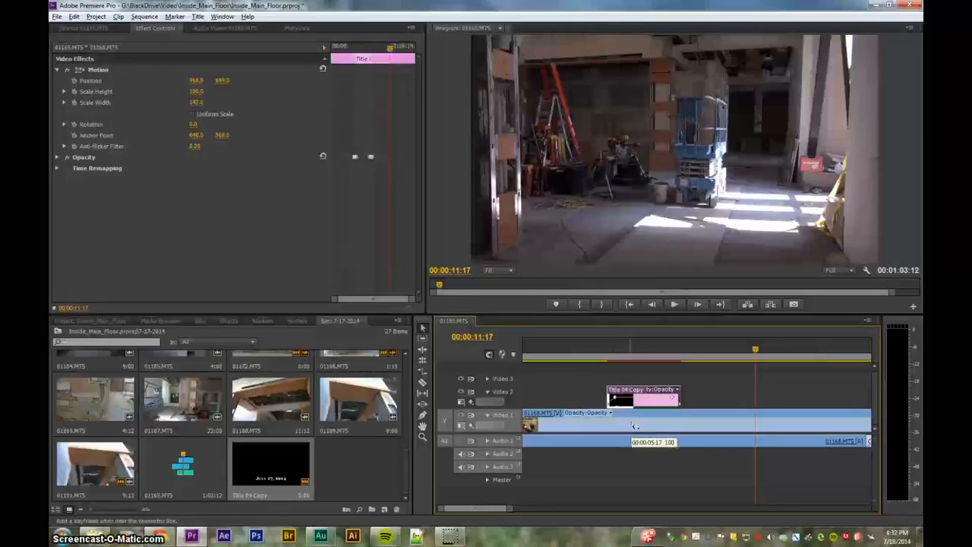
left_click(736, 420, "ctrl")
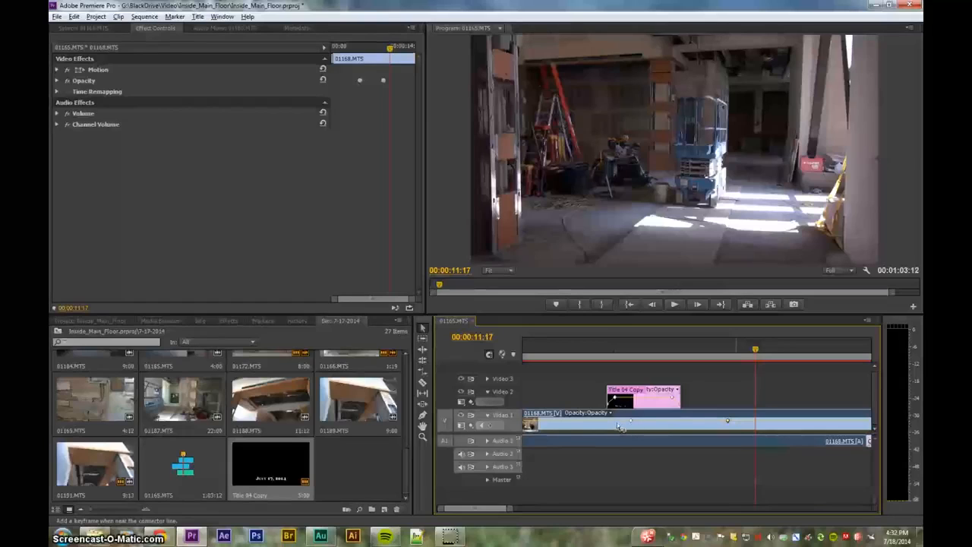
left_click(618, 421, "ctrl")
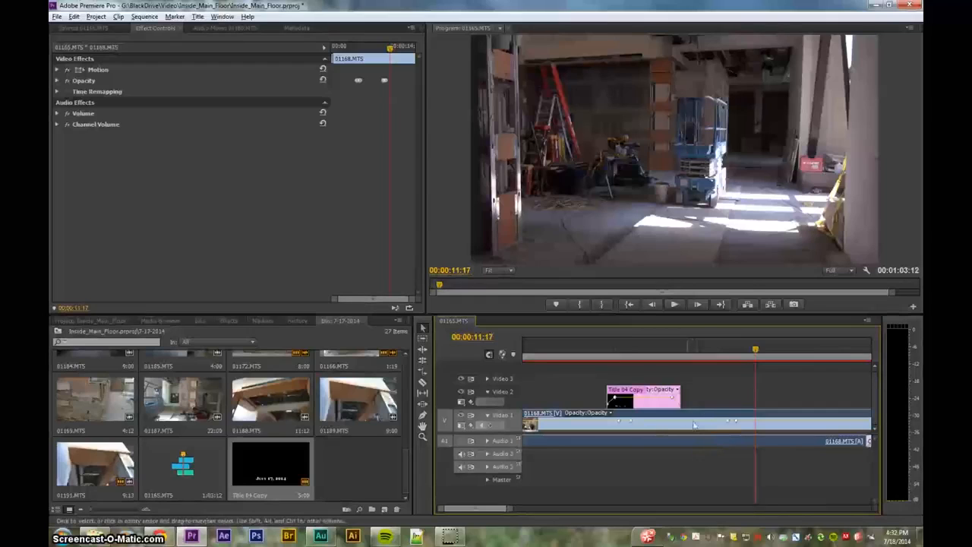
Switch to Audition, add two volume keyframes to the ukulele clip, and try lowering the line between them.
left_click(320, 536)
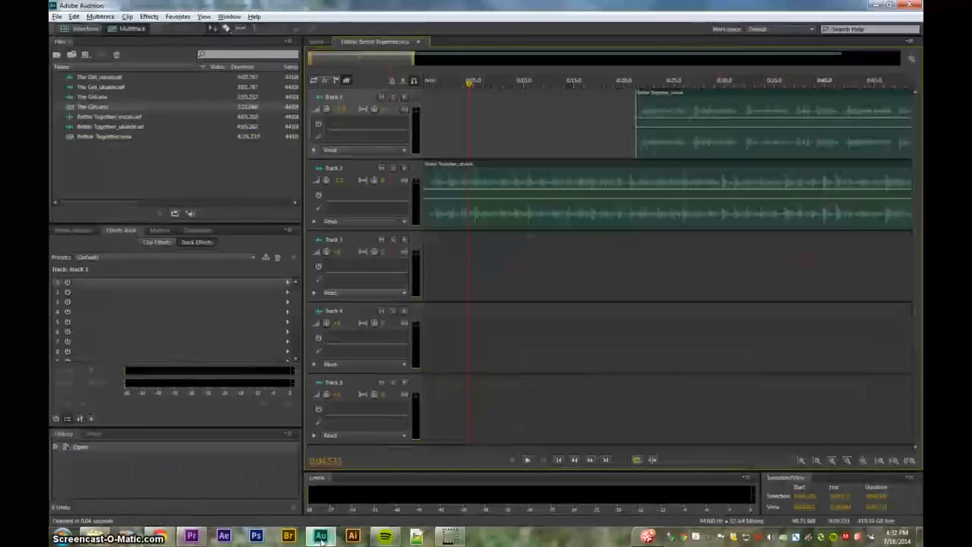
left_click(470, 192)
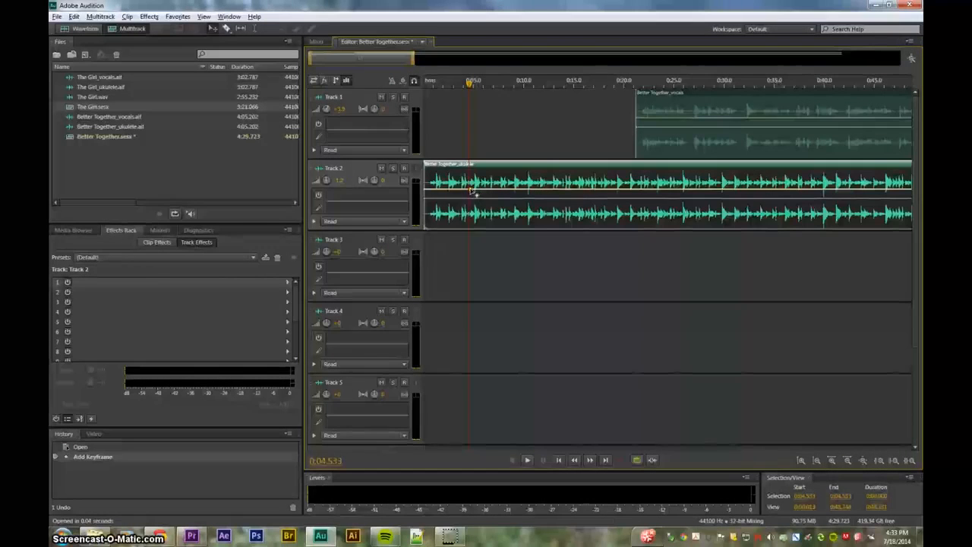
left_click(548, 193)
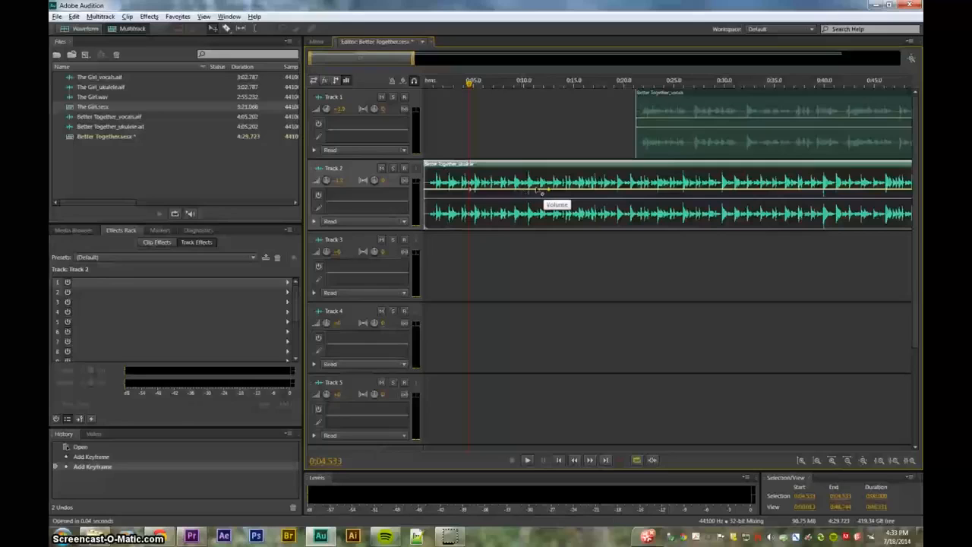
left_click_drag(522, 190, 519, 210)
key("ctrl+z")
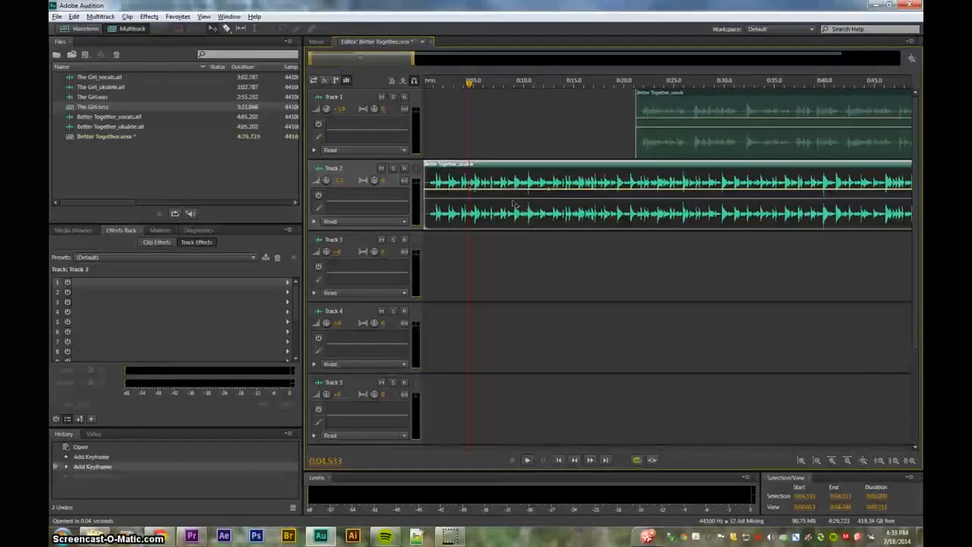
left_click_drag(512, 195, 514, 216)
key("ctrl+z")
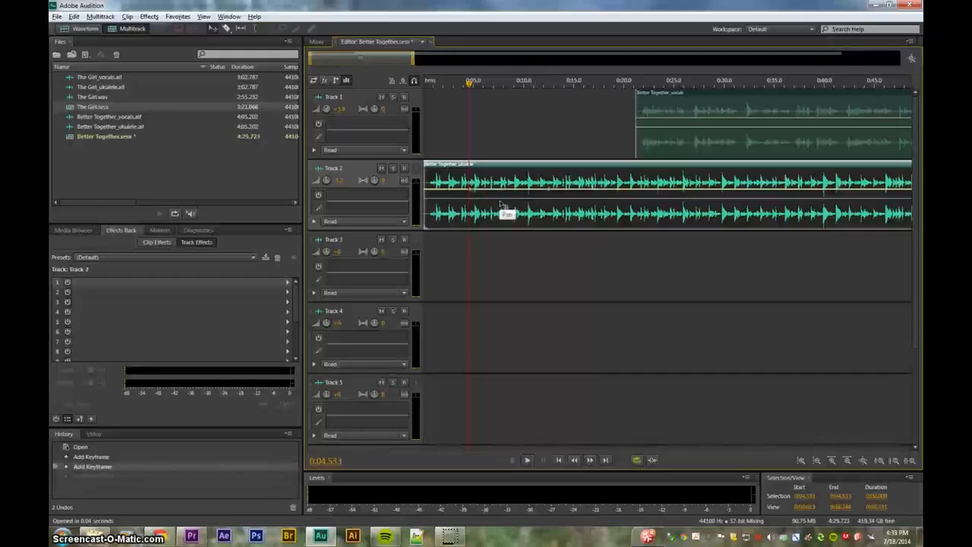
Undo the ukulele clip's volume keyframe edits and ramp its volume up between about 0:12 and 0:14.
left_click(519, 196)
left_click(542, 190)
left_click_drag(514, 191, 515, 209)
key("ctrl+z")
key("ctrl+z")
key("ctrl+z")
key("ctrl+z")
key("ctrl+z")
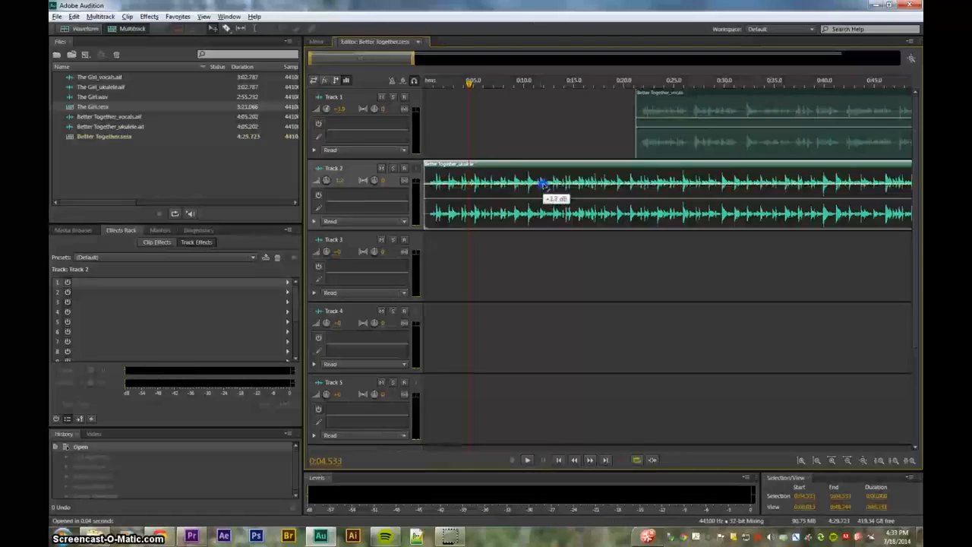
left_click_drag(542, 190, 568, 188)
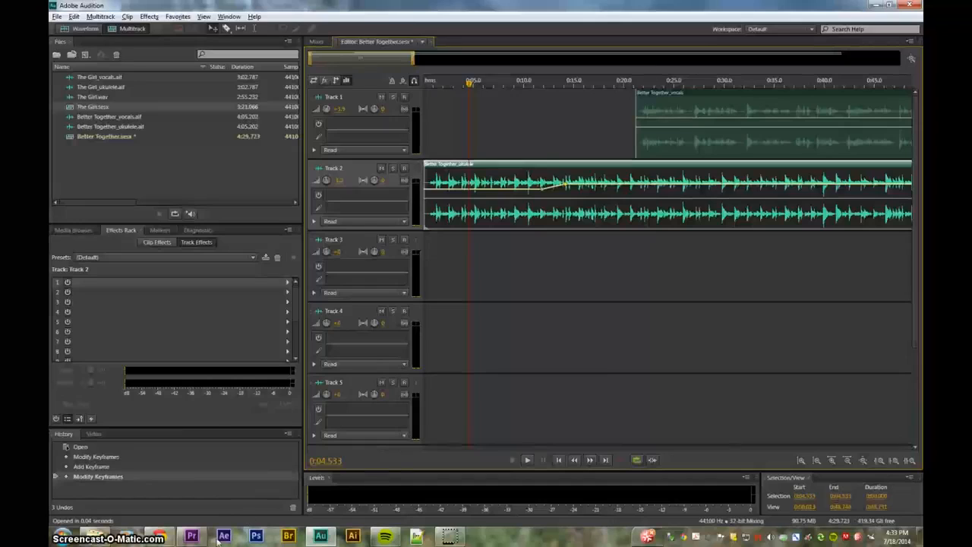
Switch to Premiere Pro, lower the last opacity keyframe of the 01168.MTS clip, and undo the change.
left_click(191, 535)
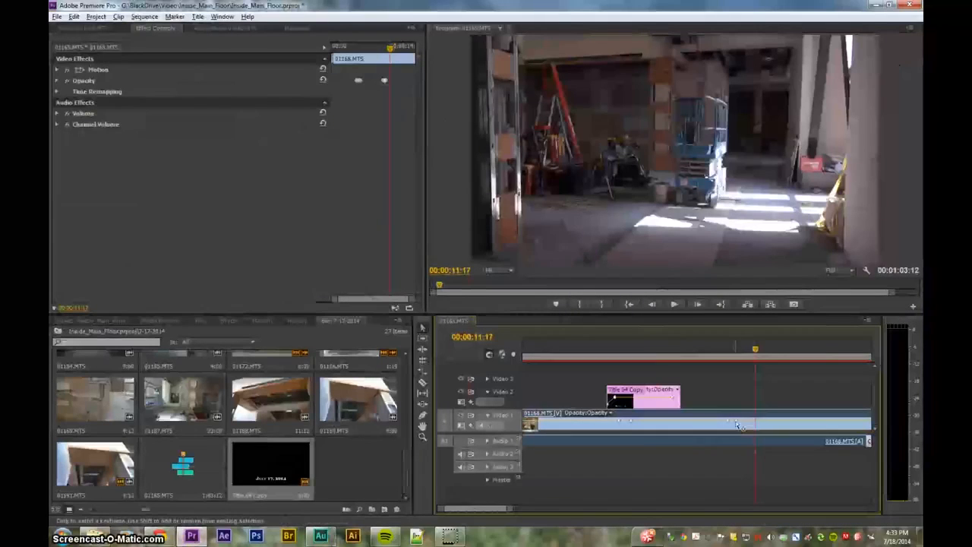
left_click_drag(735, 421, 736, 426)
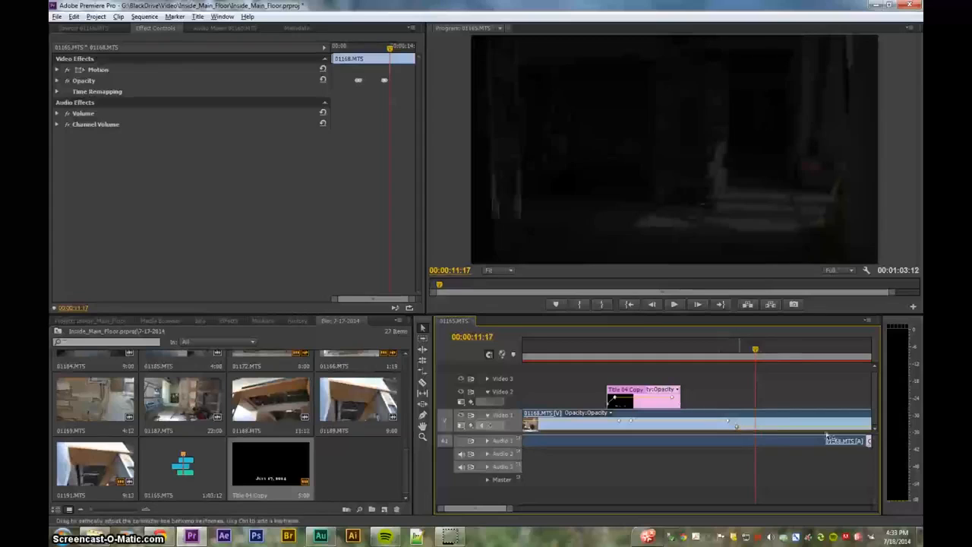
mouse_move(480, 510)
left_mouse_down()
mouse_move(527, 511)
mouse_move(486, 510)
left_mouse_up()
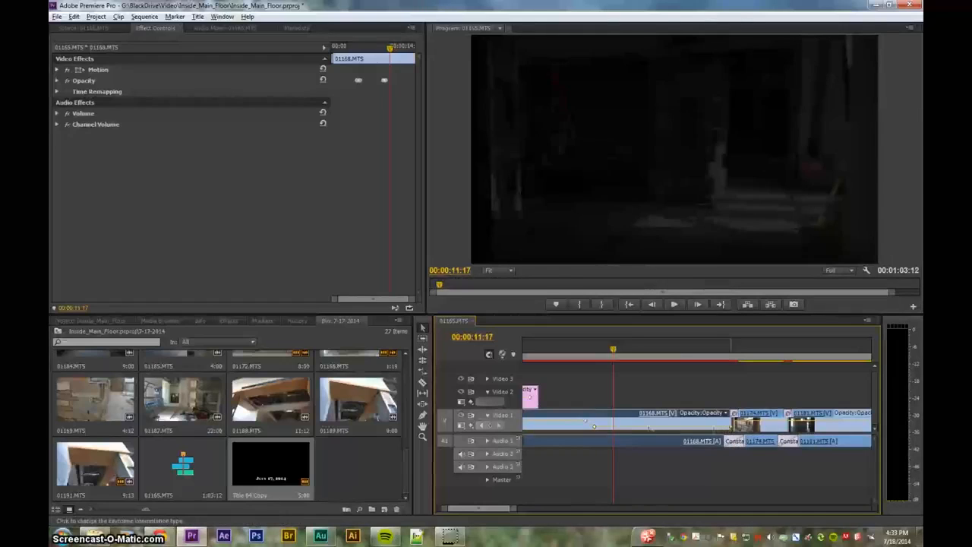
key("ctrl+z")
Back in Audition, add two volume keyframes to the ukulele clip near 0:30 and lower its volume from there on.
key("alt+Tab")
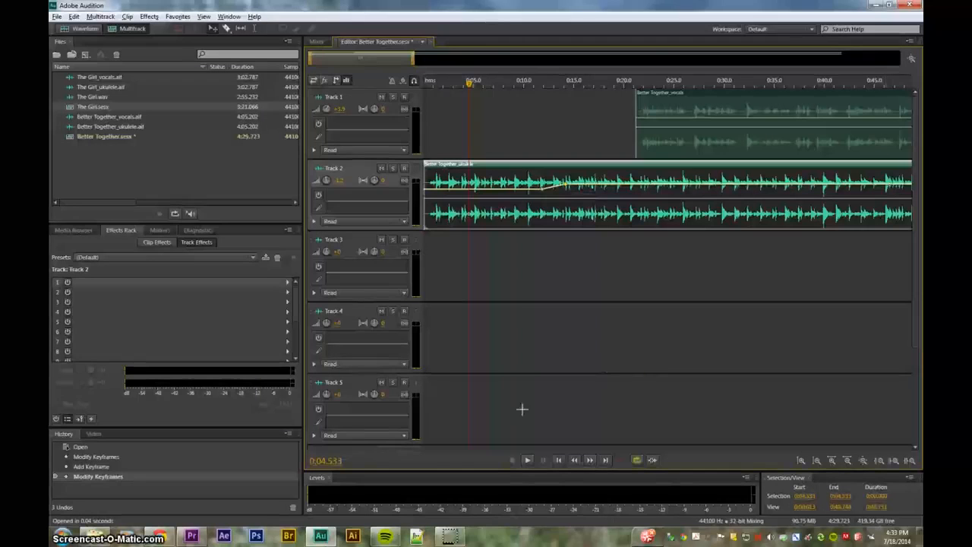
scroll(488, 200, "down", 4)
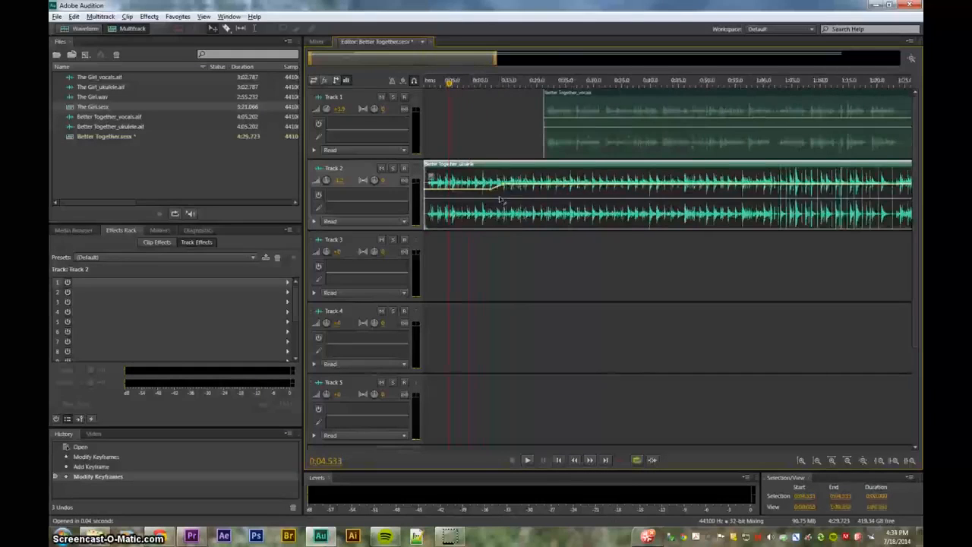
scroll(858, 189, "down", 2)
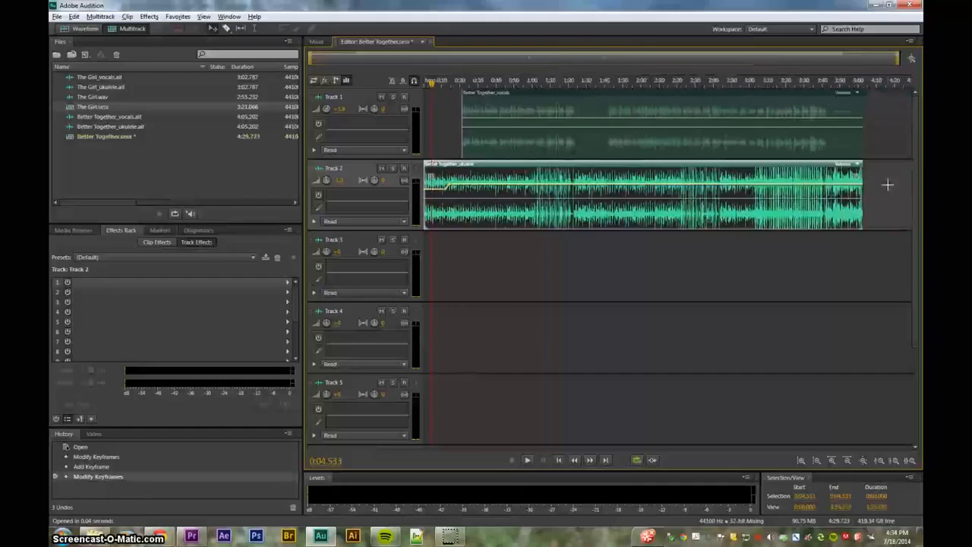
left_click(474, 185)
left_click(490, 187)
left_click_drag(486, 187, 478, 192)
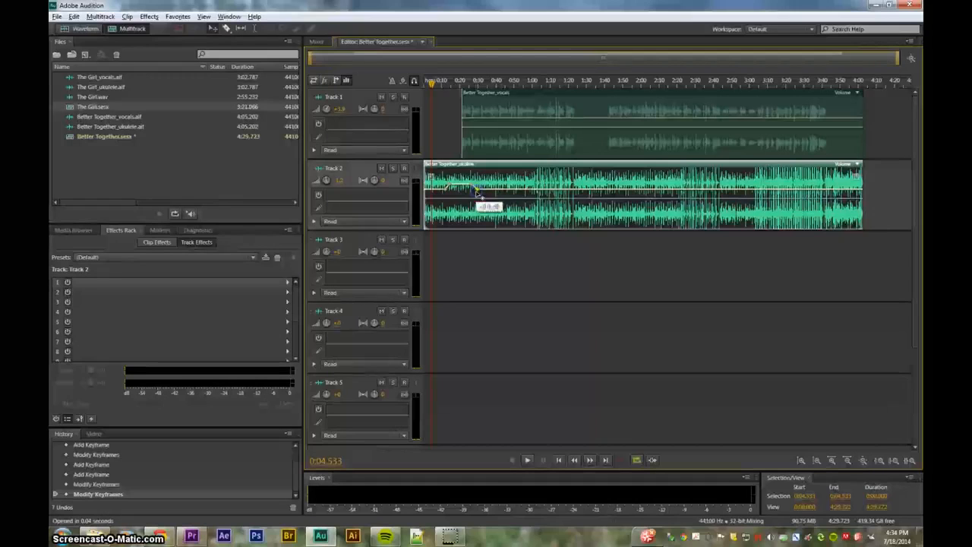
Undo the volume keyframe edits on the ukulele clip until its volume line is flat.
key("ctrl+z")
key("ctrl+z")
key("ctrl+z")
key("ctrl+z")
key("ctrl+z")
key("ctrl+z")
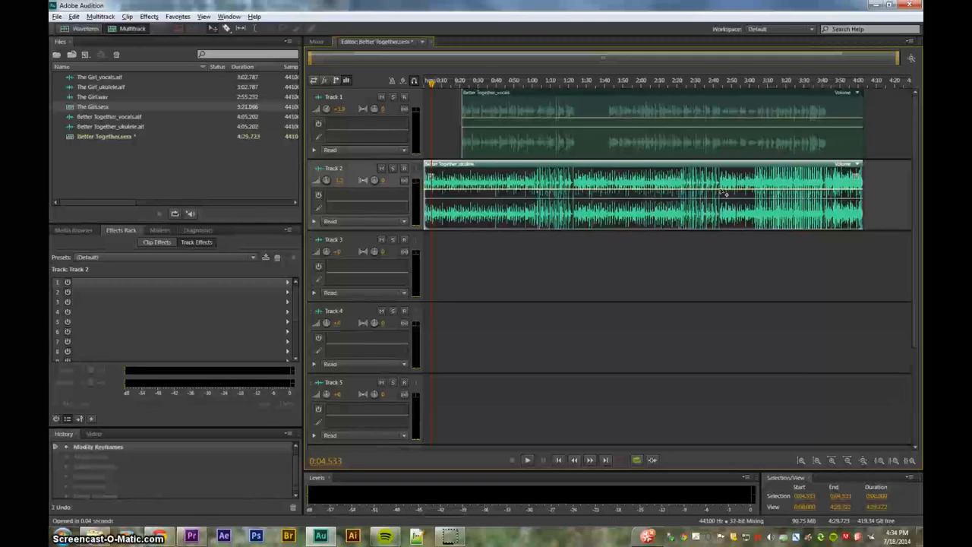
Split the Better Together_ukulele clip at about 0:51 with the Razor tool, undo the split, and return to the Move tool.
scroll(723, 193, "up", 5)
scroll(722, 193, "down", 3)
scroll(723, 193, "down", 2)
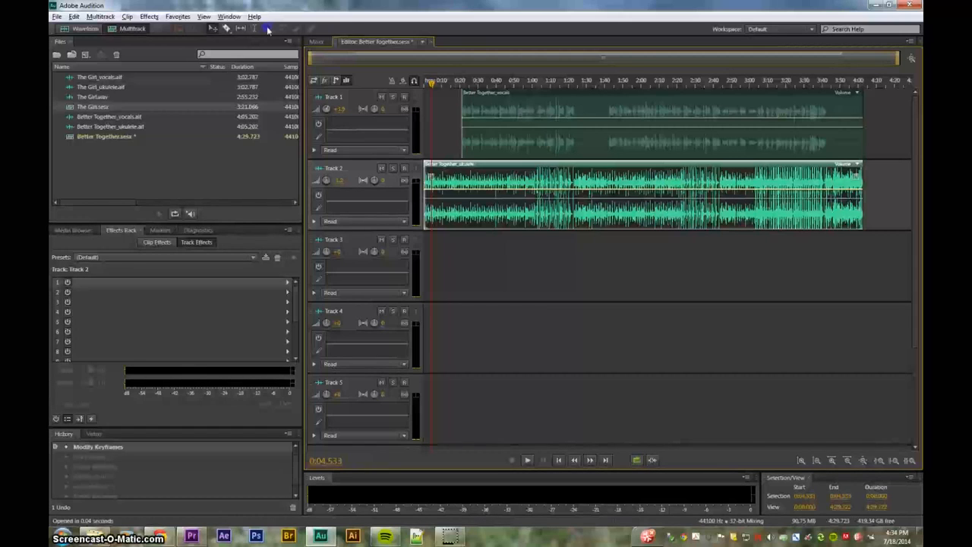
left_click(228, 29)
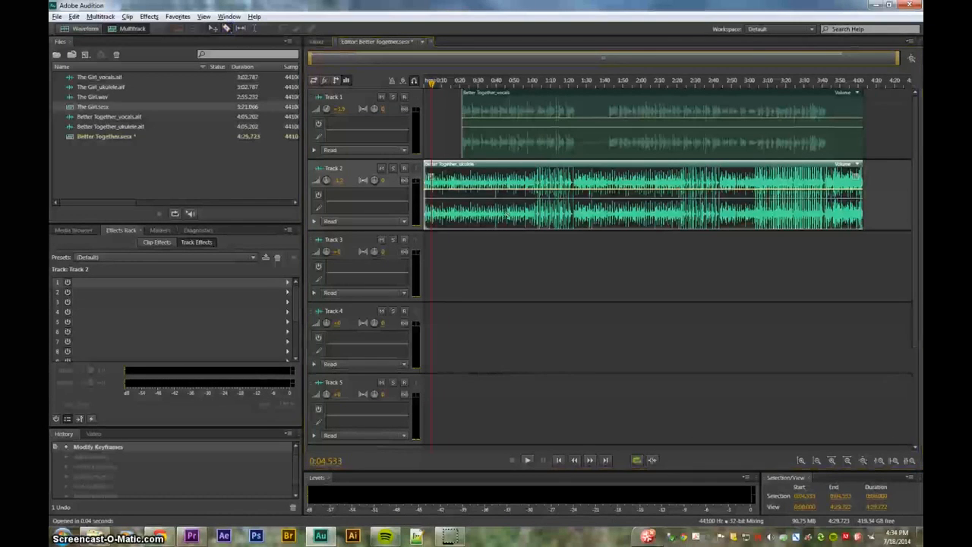
left_click(516, 200)
key("ctrl+z")
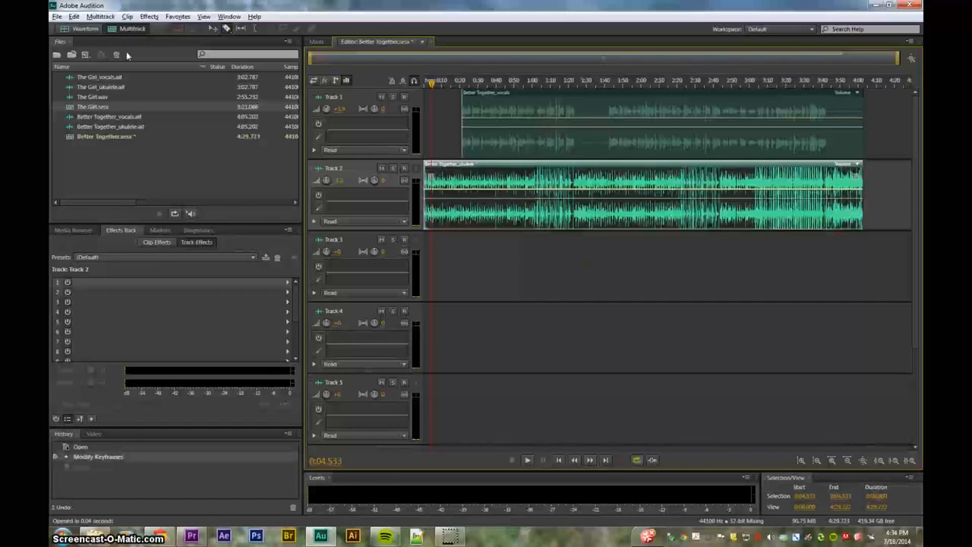
left_click(252, 28)
left_click(212, 28)
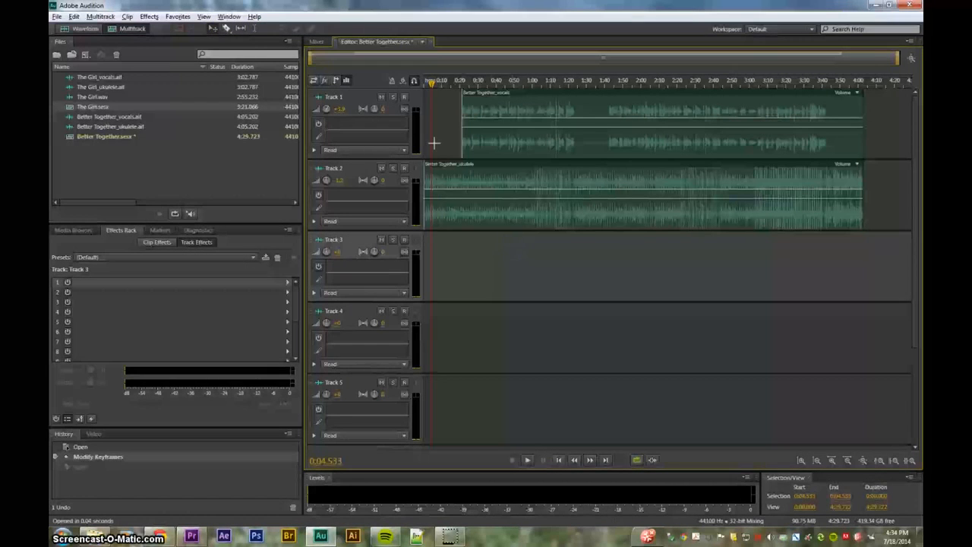
Move the playhead to the start of the session and on to about 1:18.
left_click_drag(432, 83, 423, 83)
left_click(56, 16)
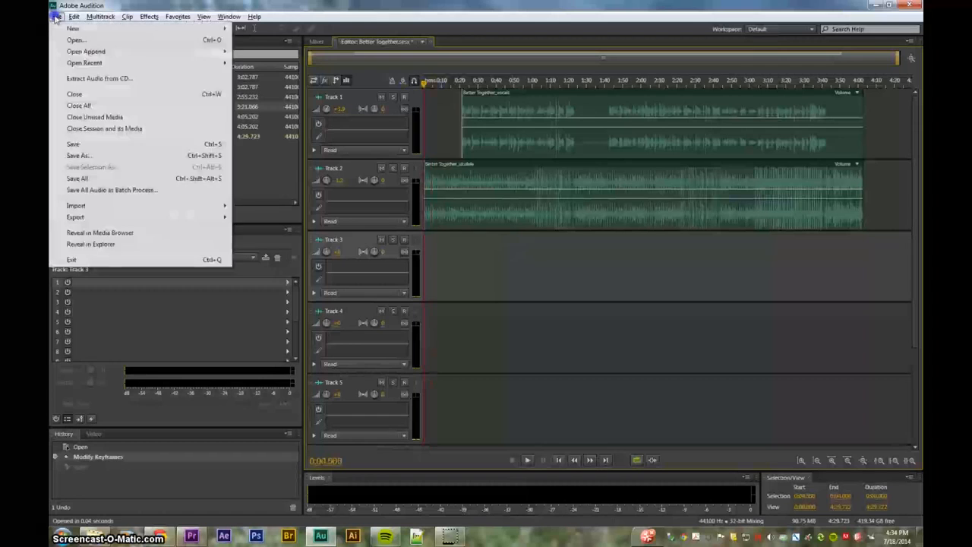
mouse_move(73, 16)
left_click(583, 78)
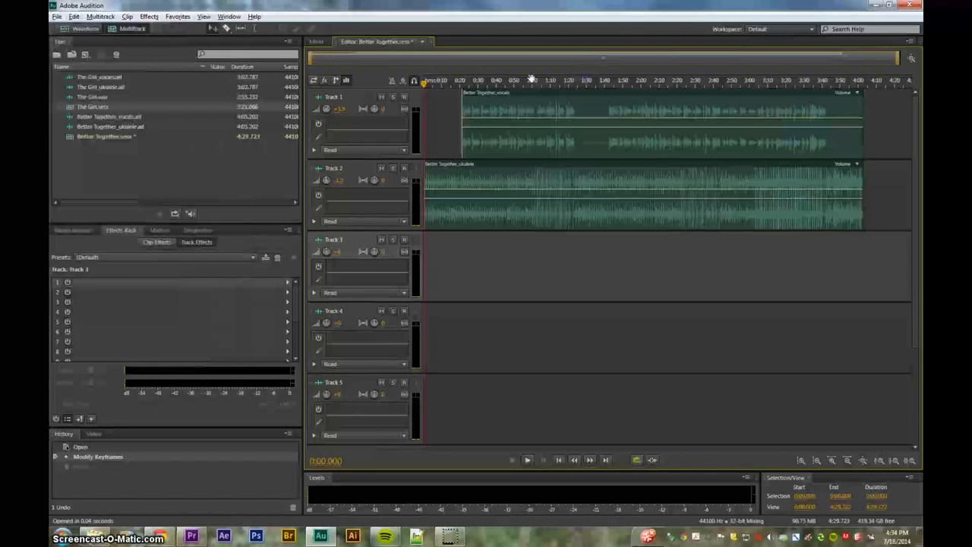
left_click(566, 81)
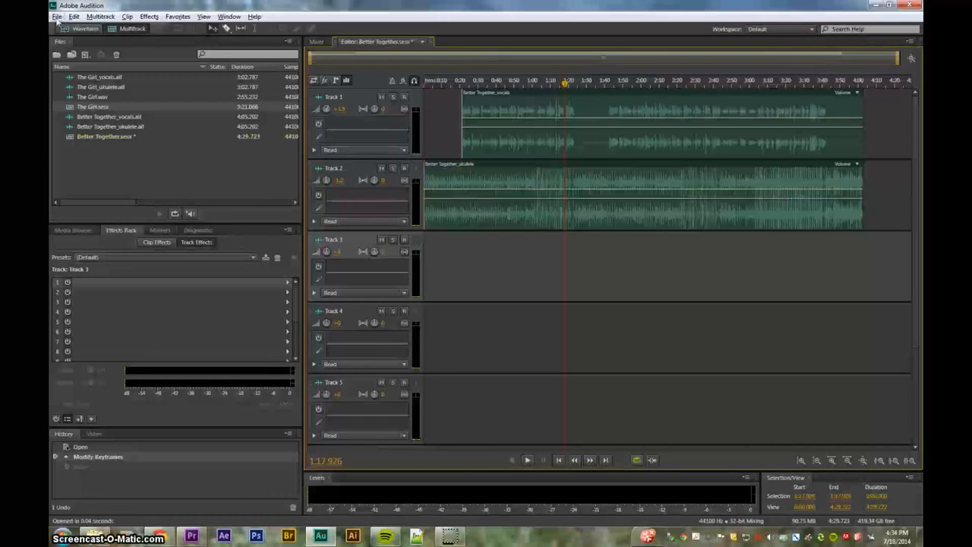
Start a multitrack mixdown export of the entire session and set its destination to Better Together.wav in the Better Together folder.
left_click(56, 16)
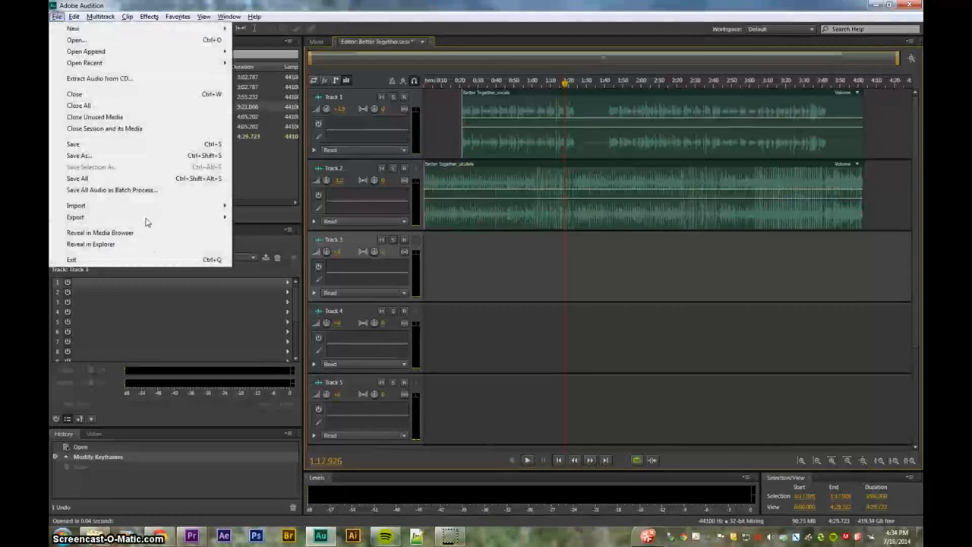
mouse_move(146, 218)
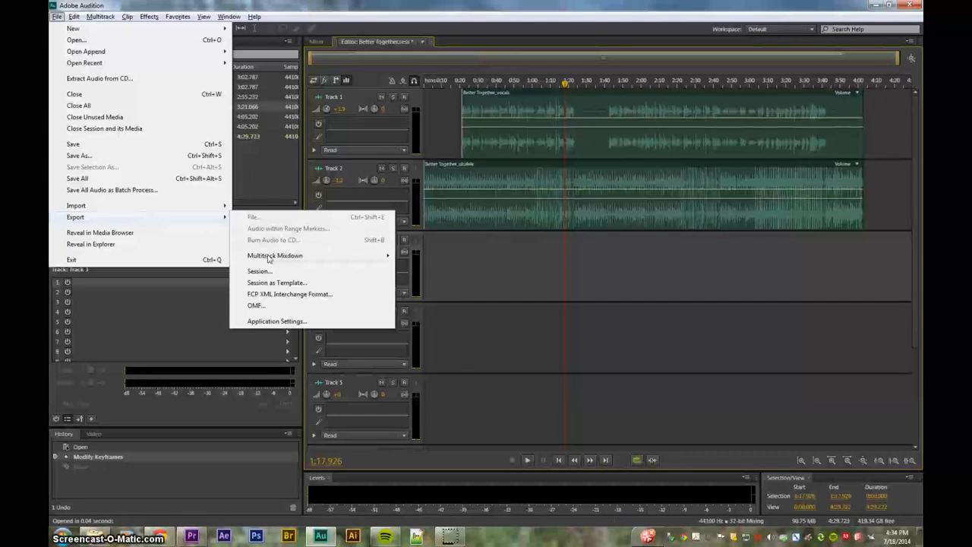
mouse_move(269, 259)
left_click(426, 257)
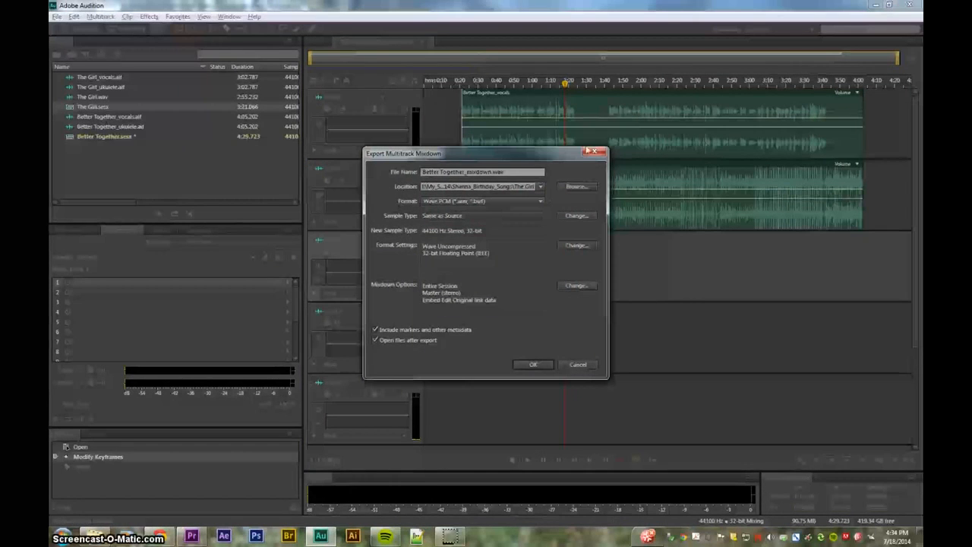
left_click(575, 186)
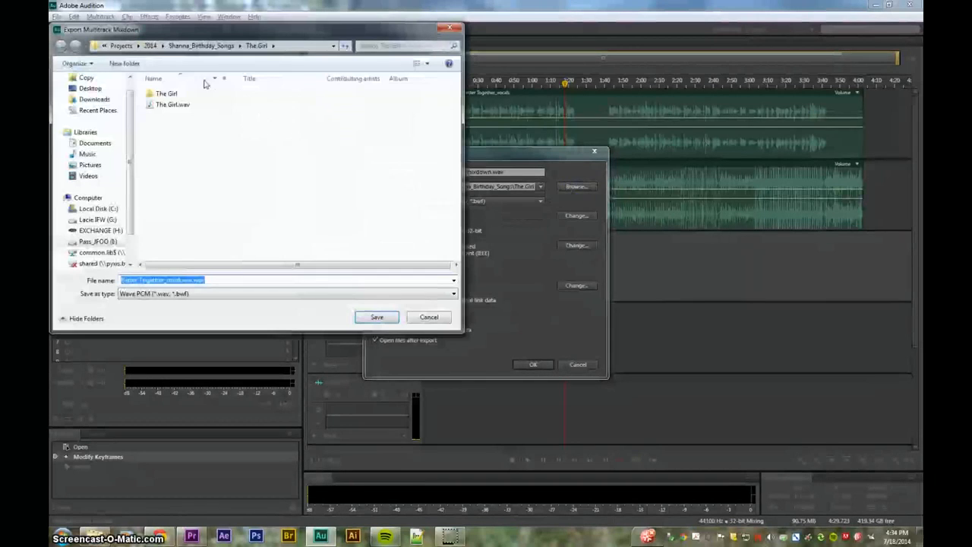
left_click(202, 47)
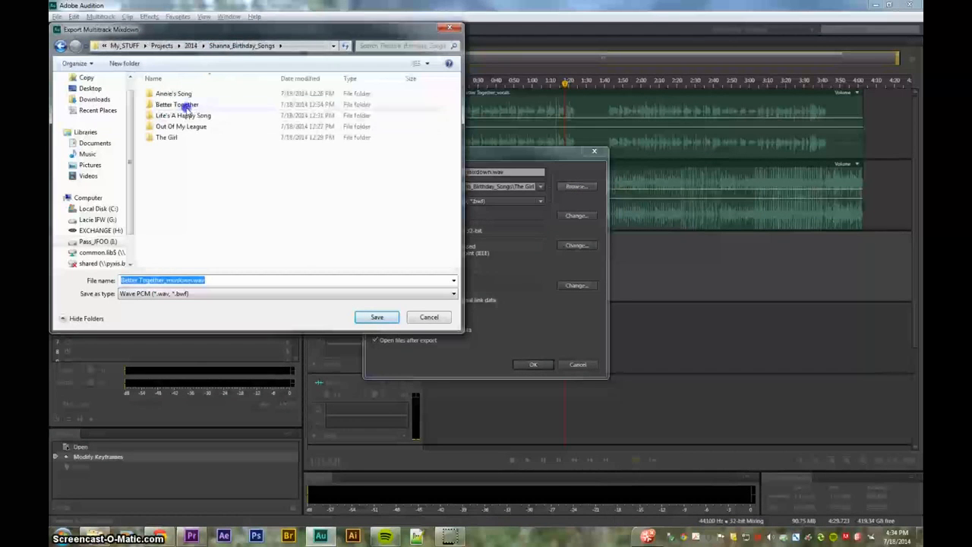
double_click(186, 106)
left_click(184, 106)
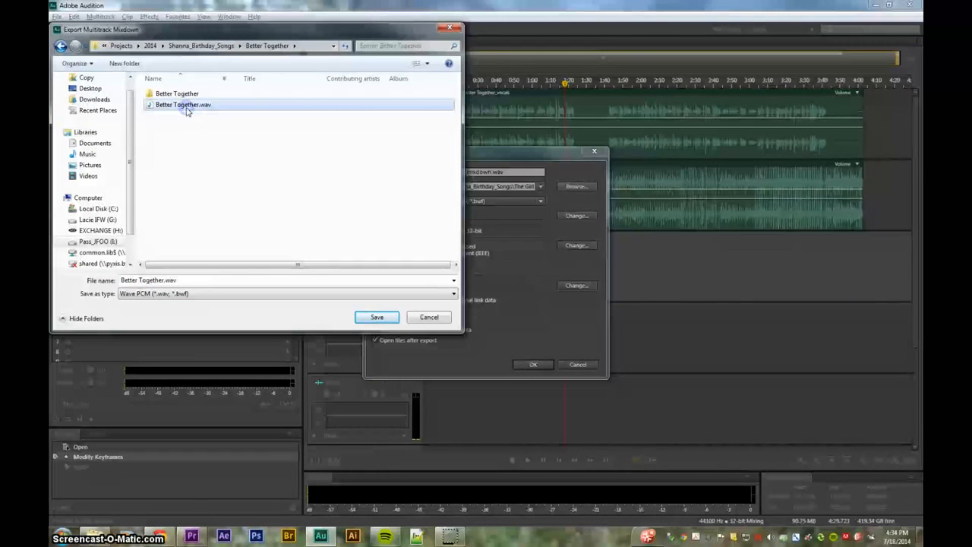
left_click(376, 318)
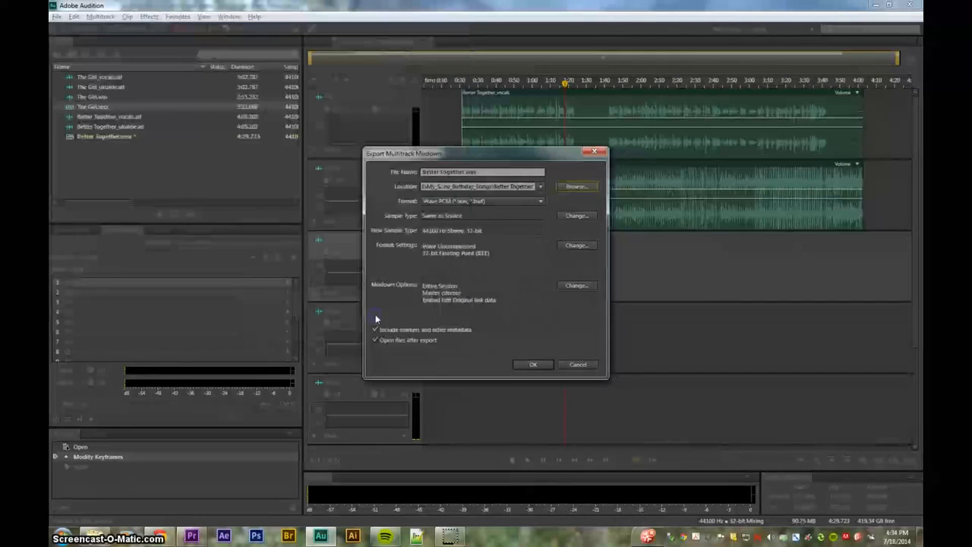
Choose Wave PCM as the mixdown format, submit the export, decline overwriting the existing file, and cancel the export.
left_click(497, 202)
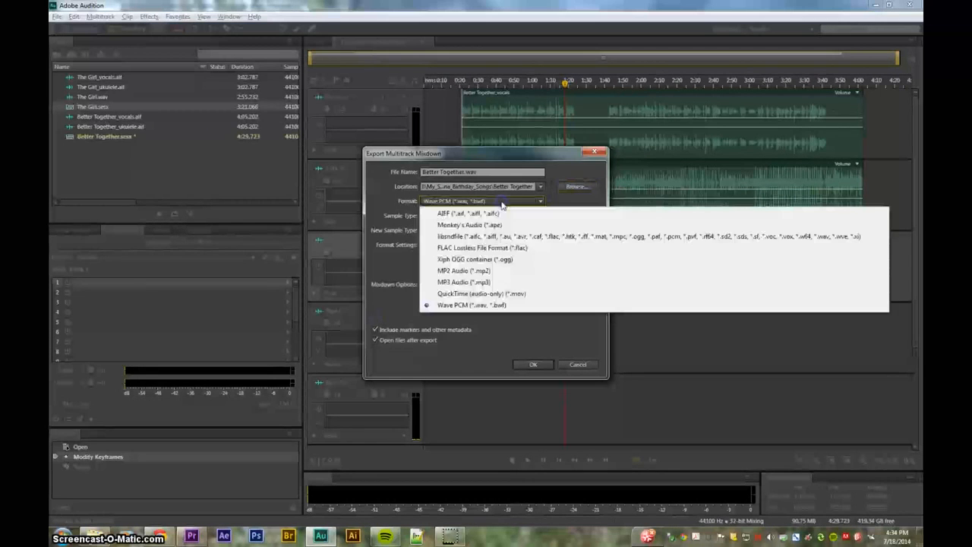
left_click(465, 305)
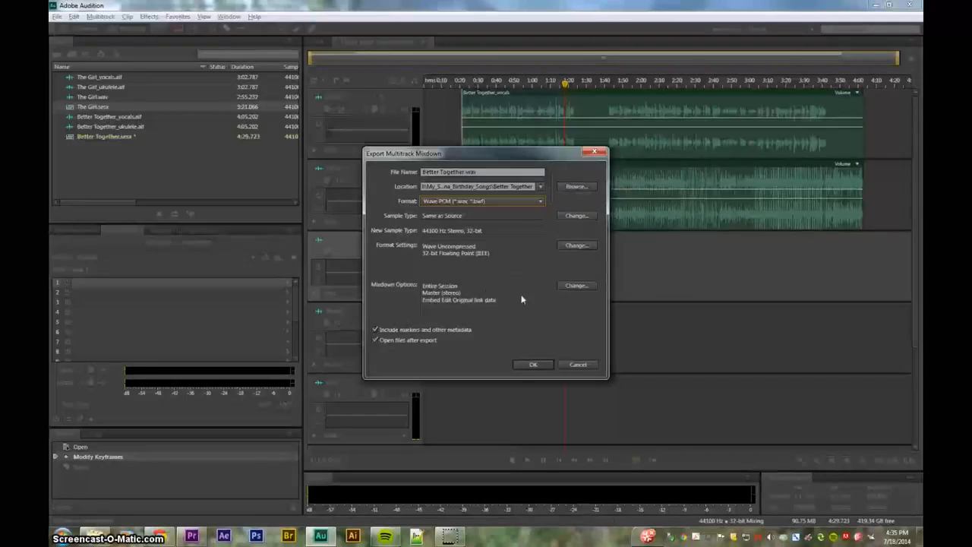
left_click(531, 365)
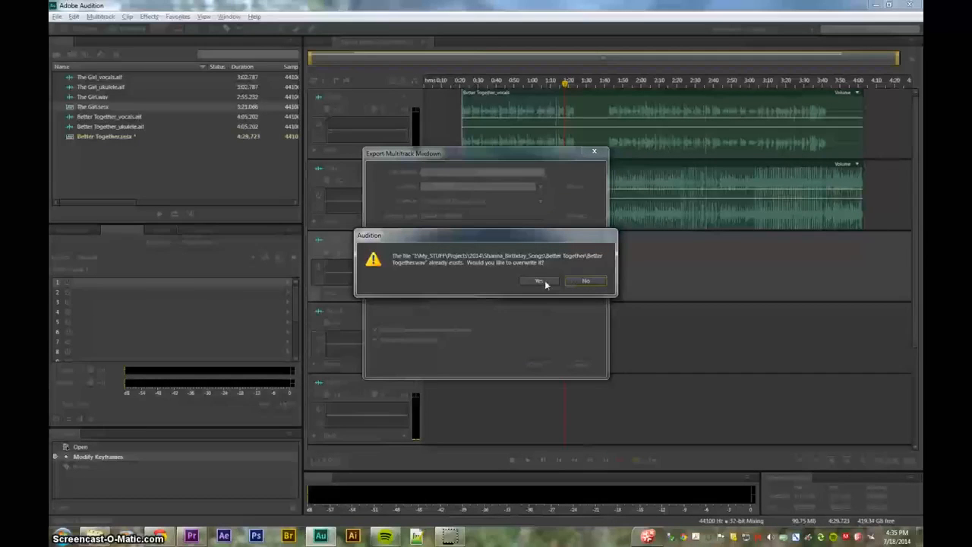
left_click(582, 281)
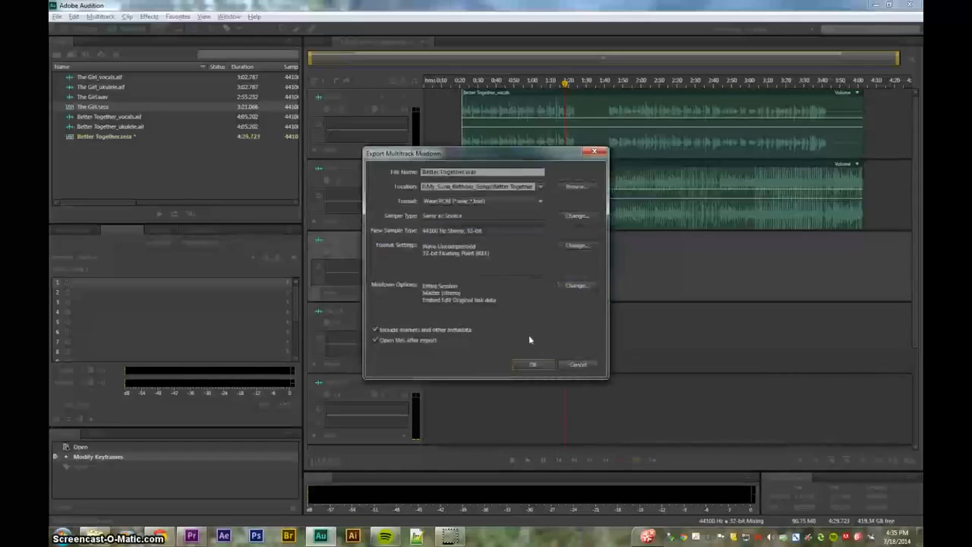
left_click(565, 366)
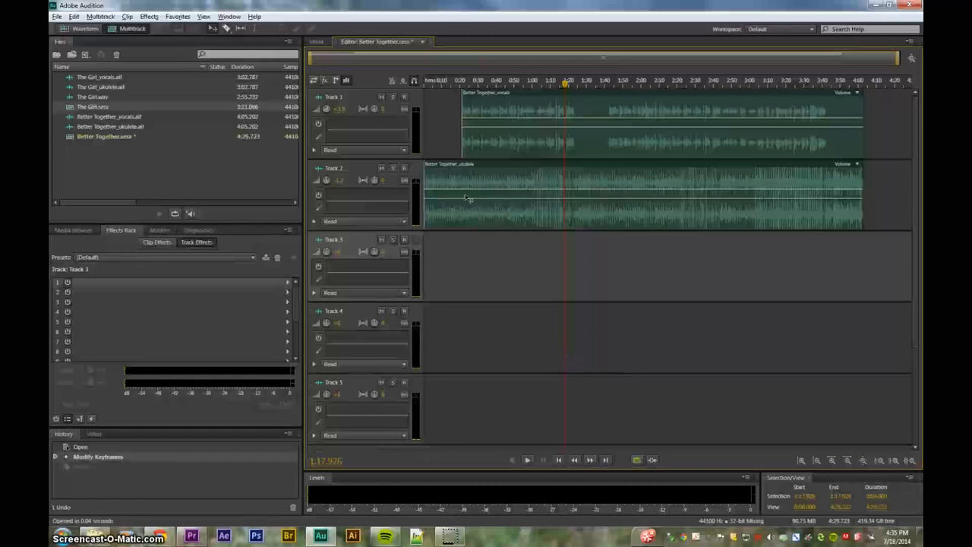